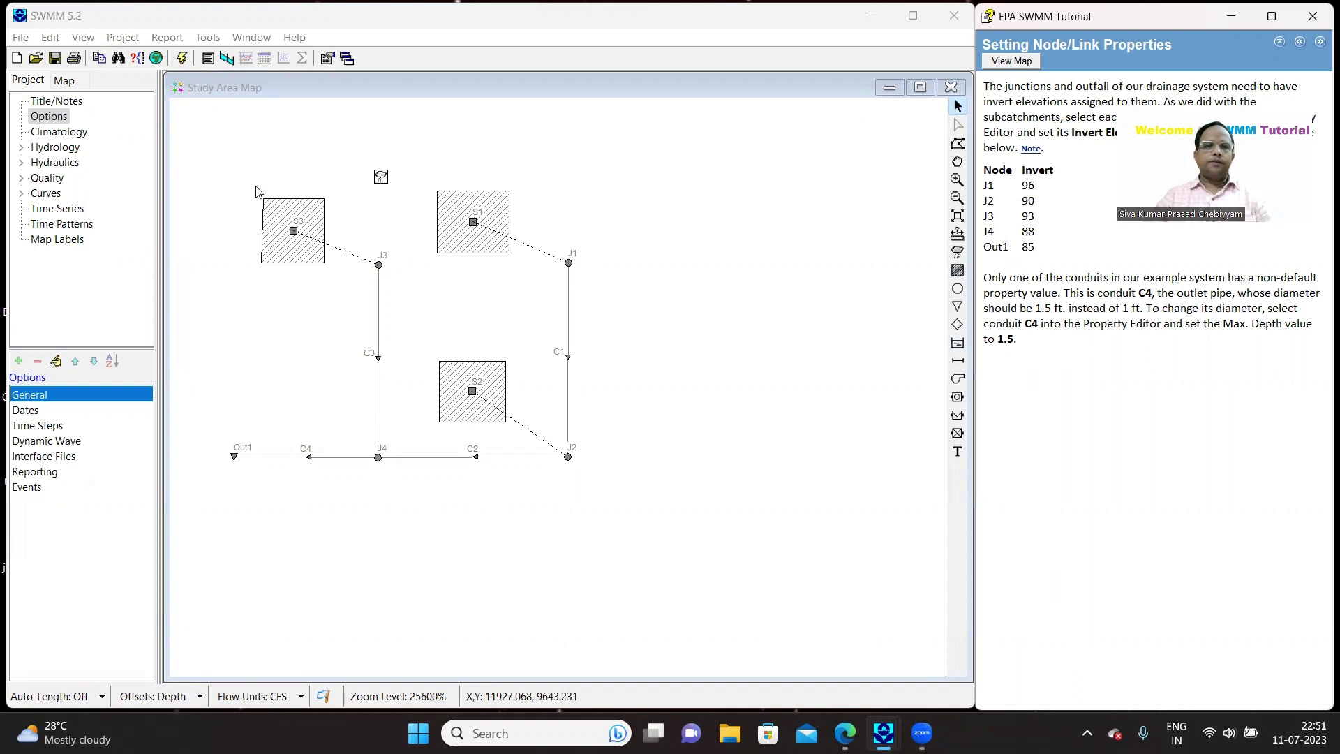
Step: Show the tutorial's reference map of the study area, move it beside the instructions and close it after viewing
click(1012, 61)
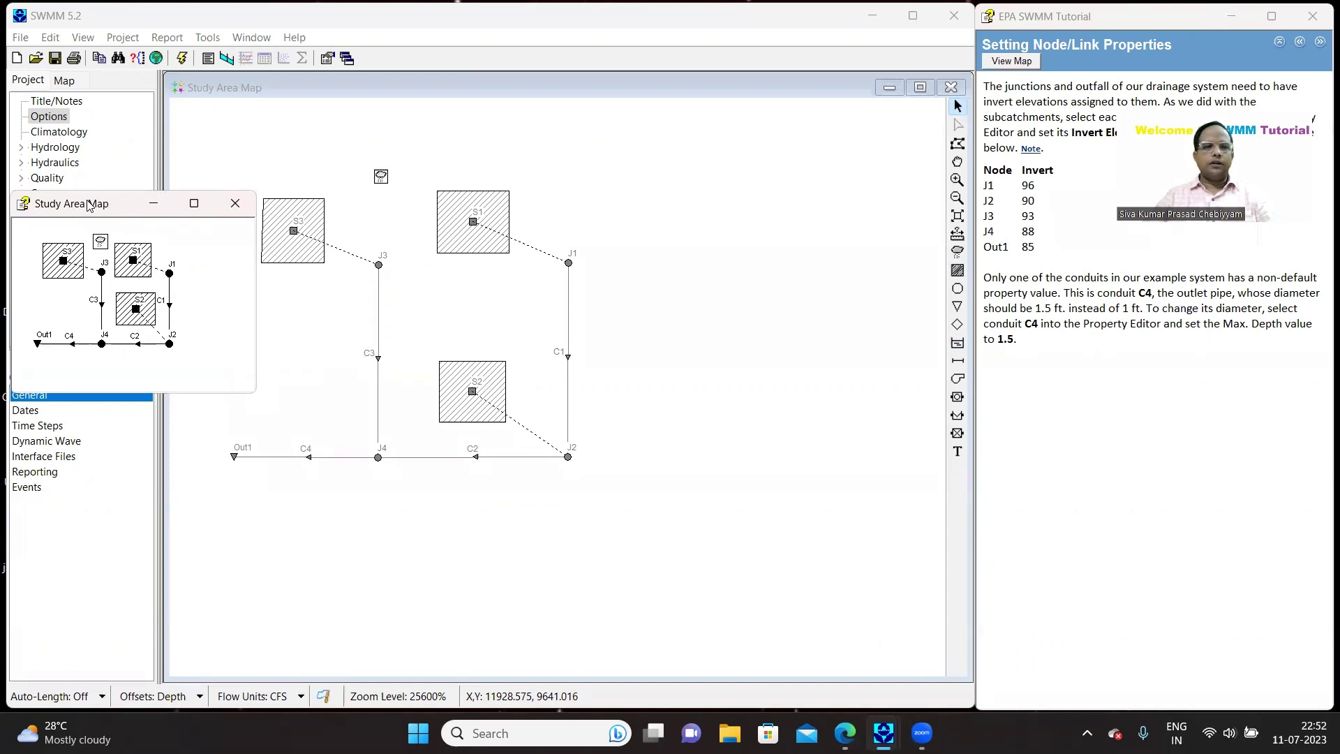
drag(89, 205, 818, 259)
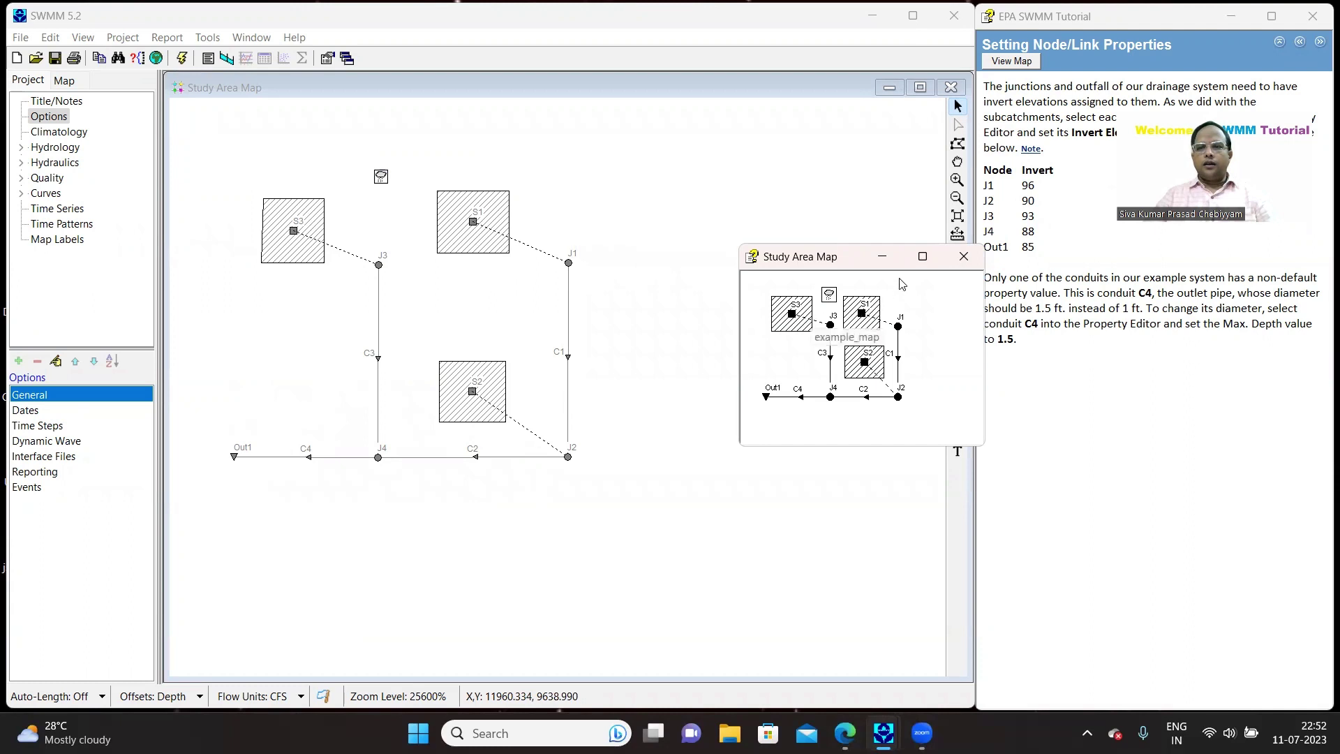
click(975, 257)
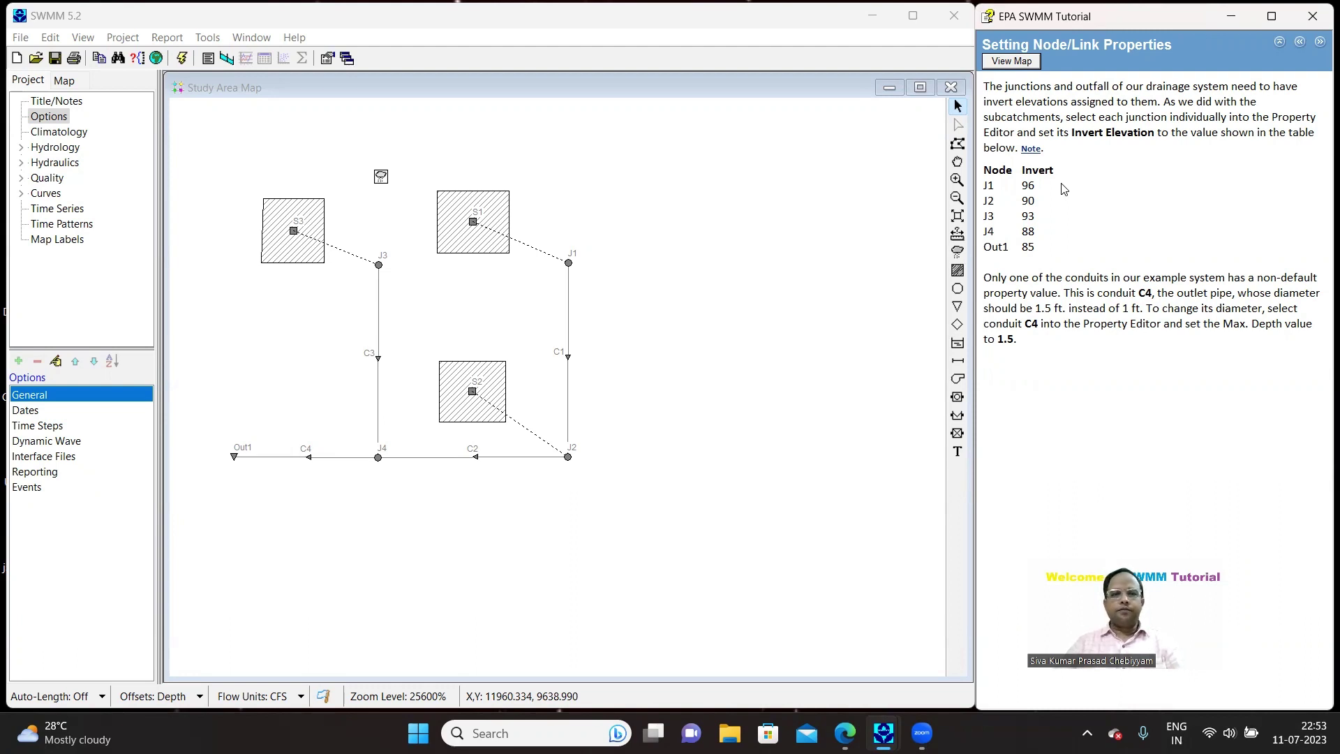
Step: Set the invert elevation of junction J1 to 96 and of junction J2 to 90
double_click(568, 263)
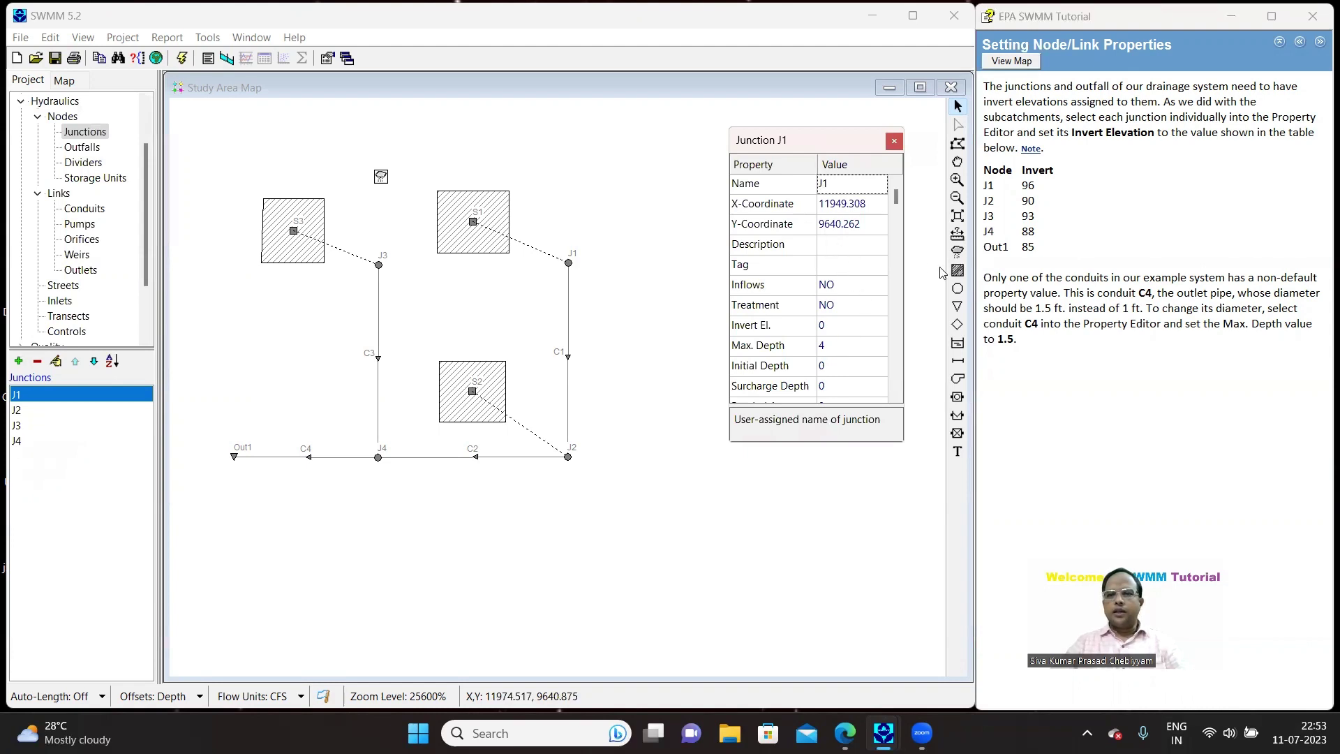
click(831, 329)
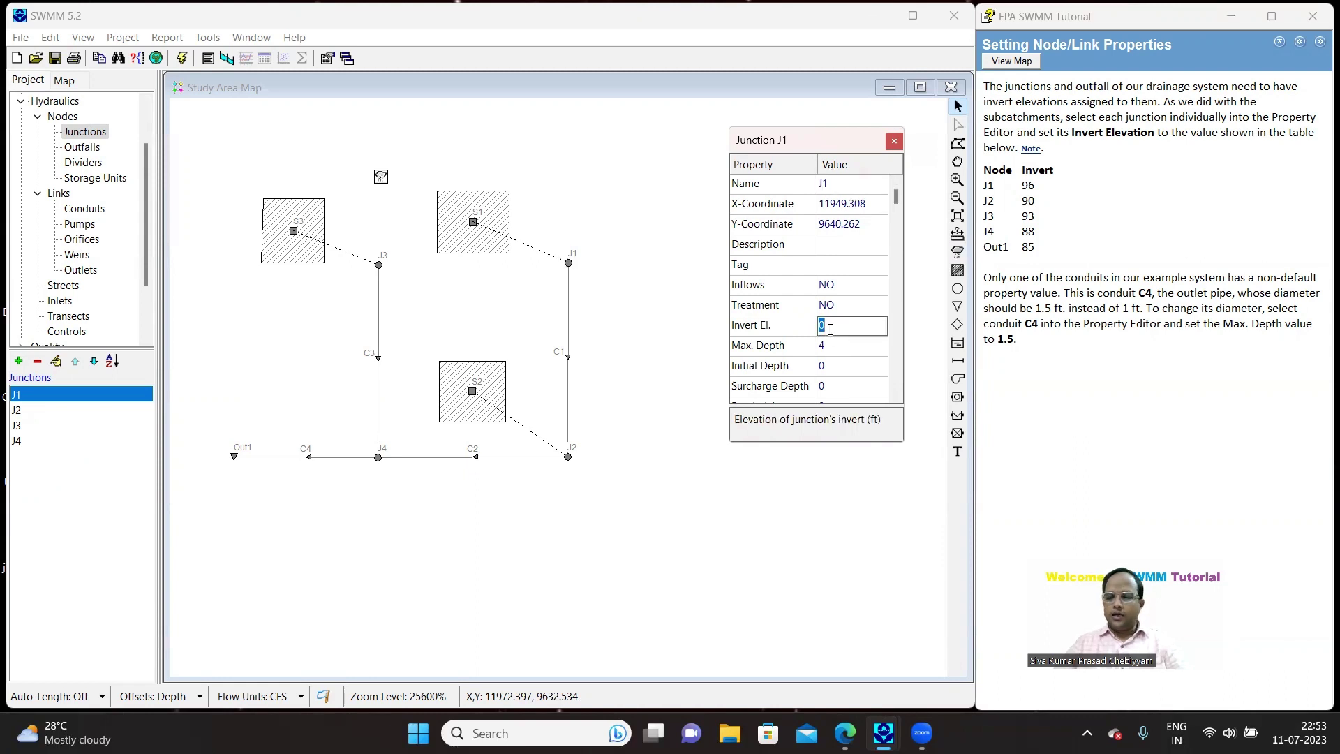
text(96)
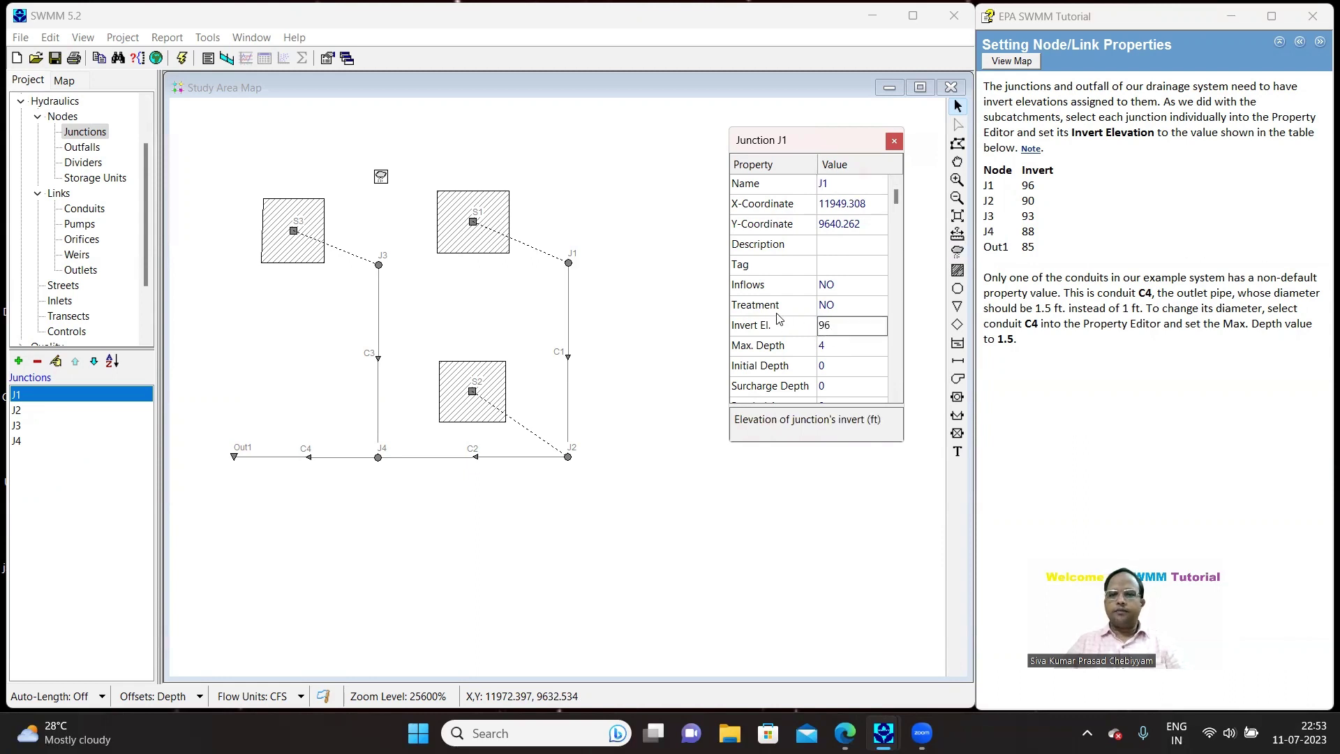
click(568, 457)
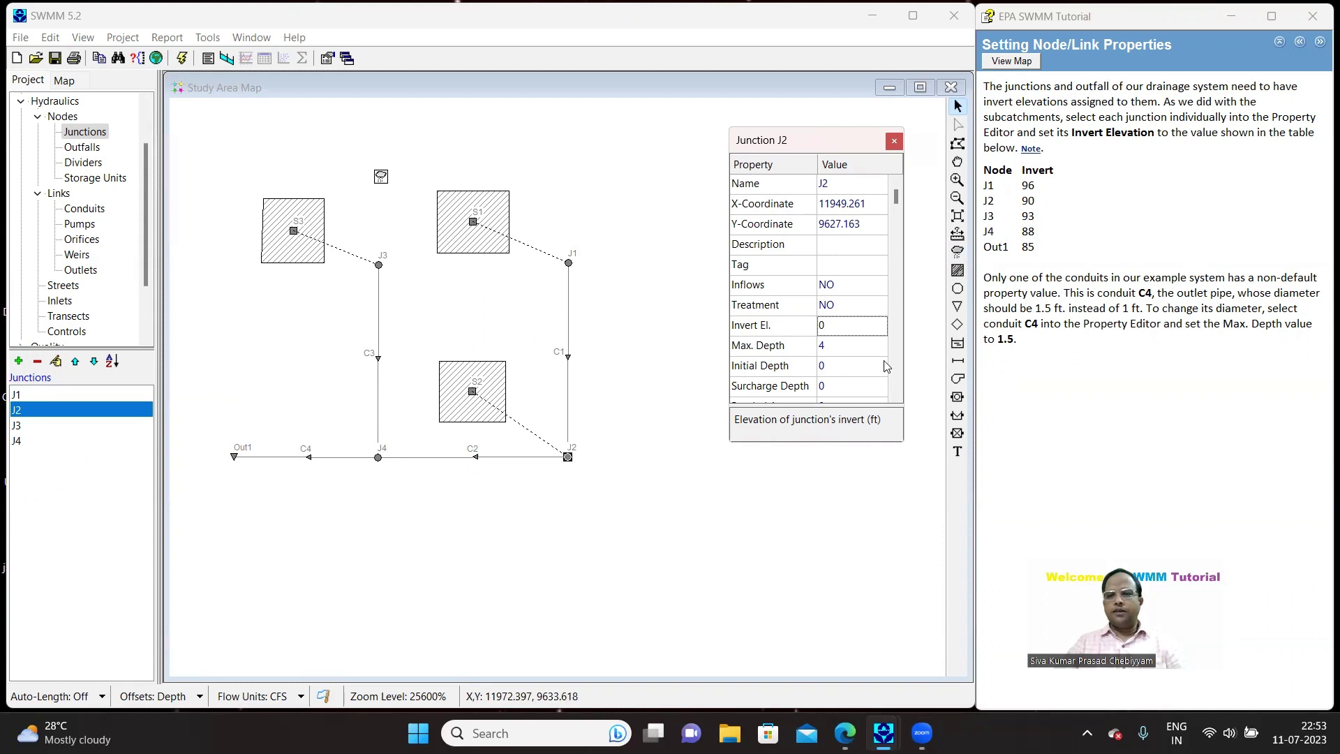
click(841, 326)
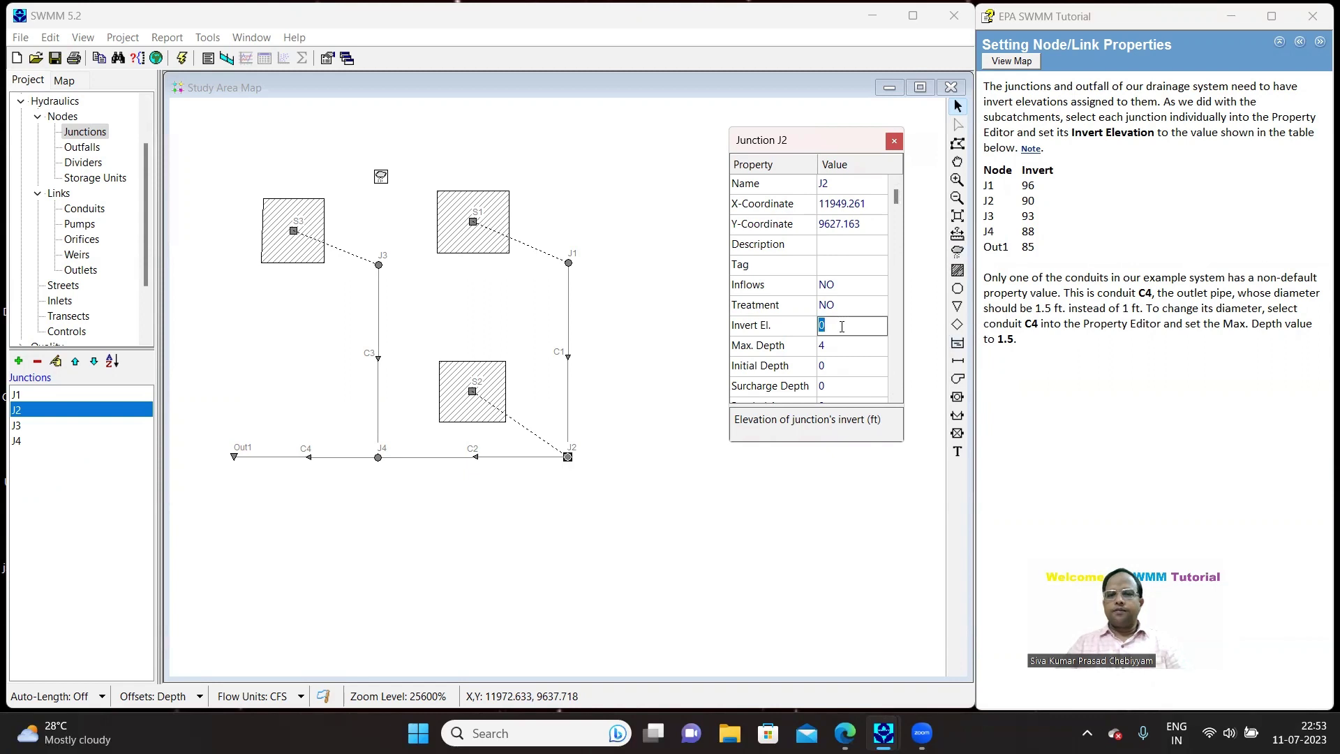
text(9)
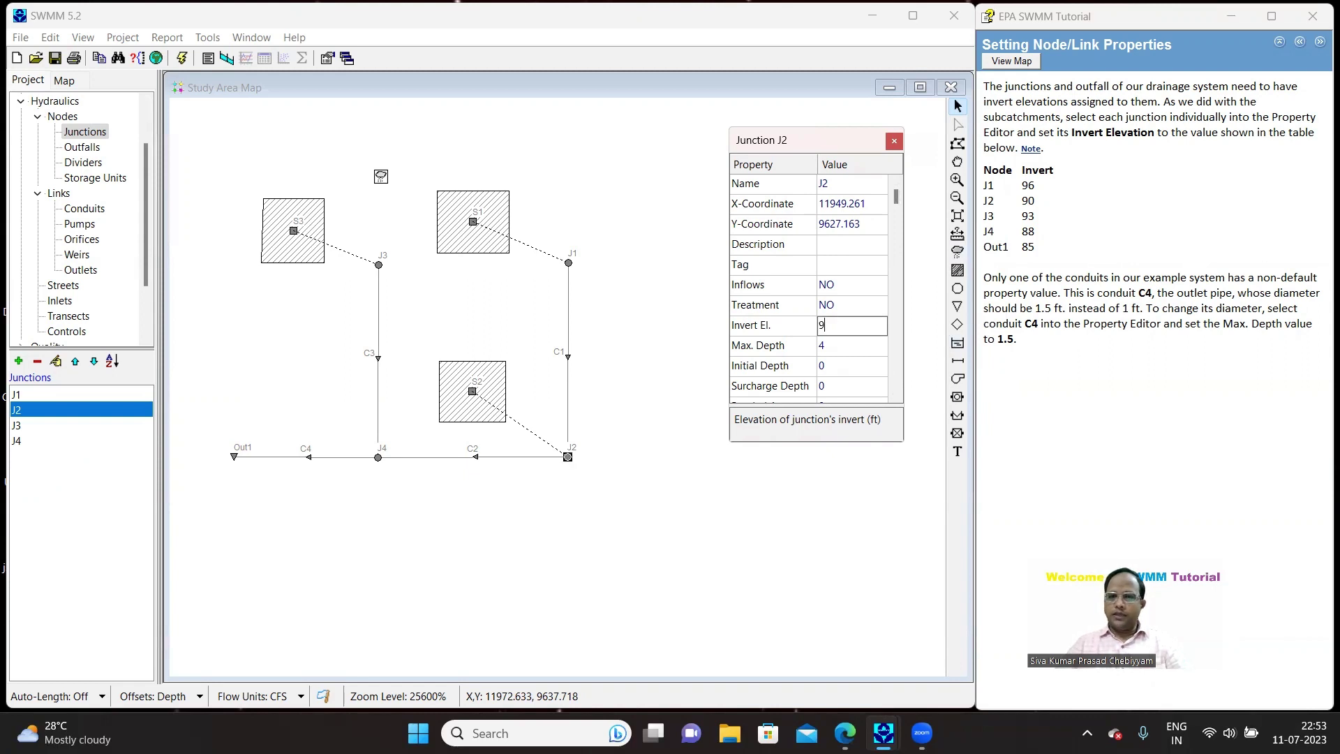
text(0)
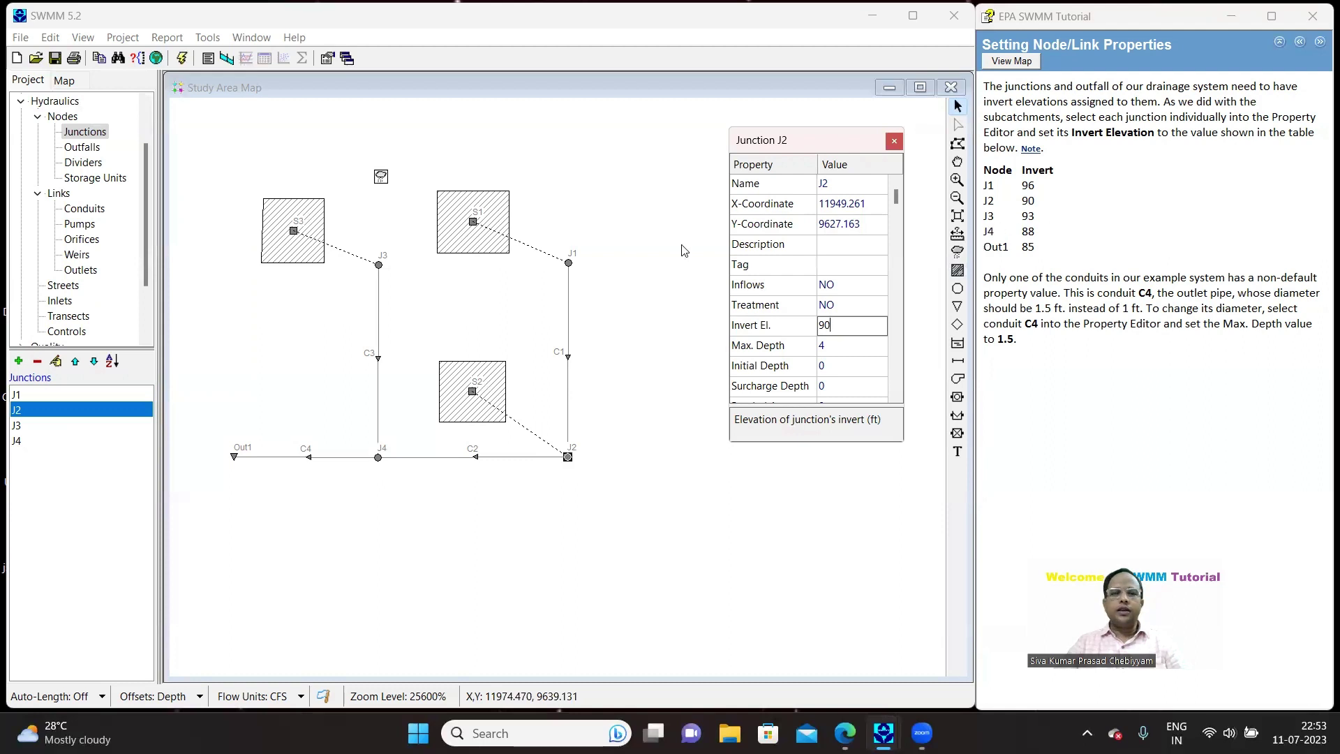
Step: Set the invert elevation of junction J3 to 93 and of junction J4 to 88
click(379, 267)
click(842, 326)
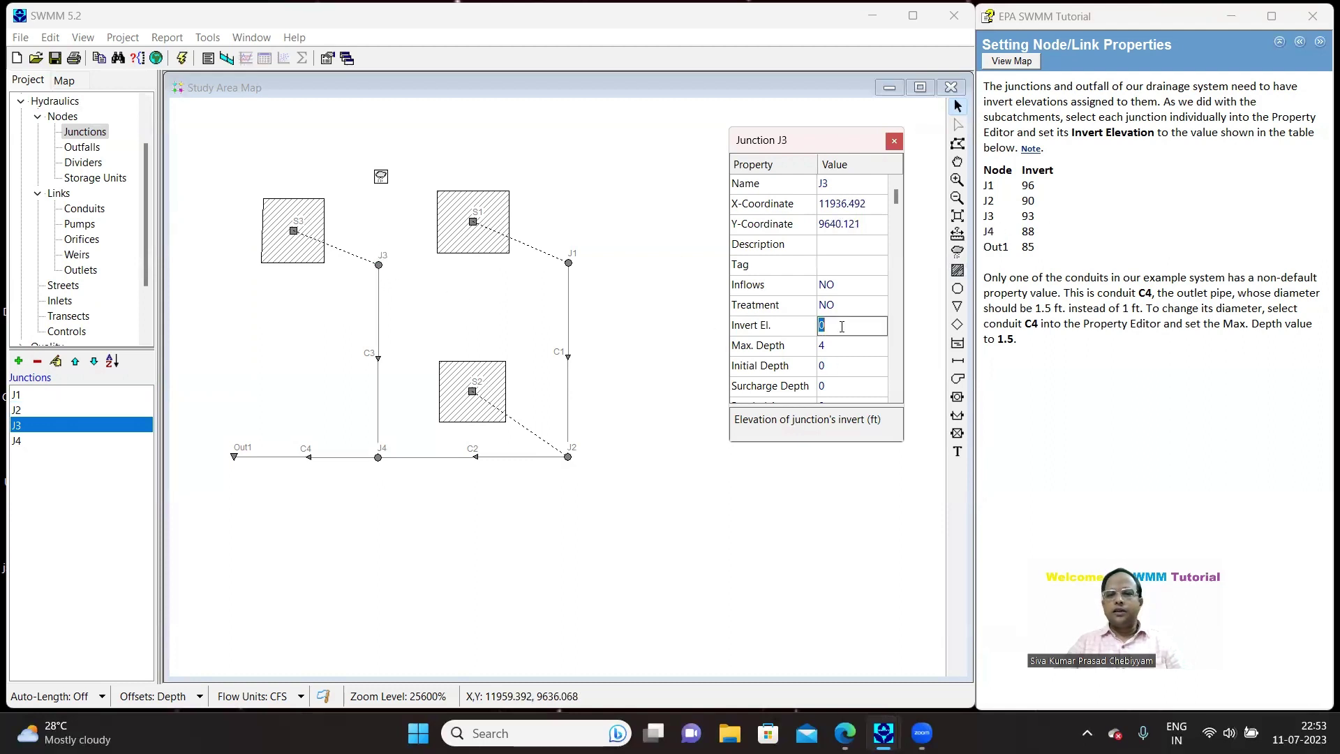
text(93)
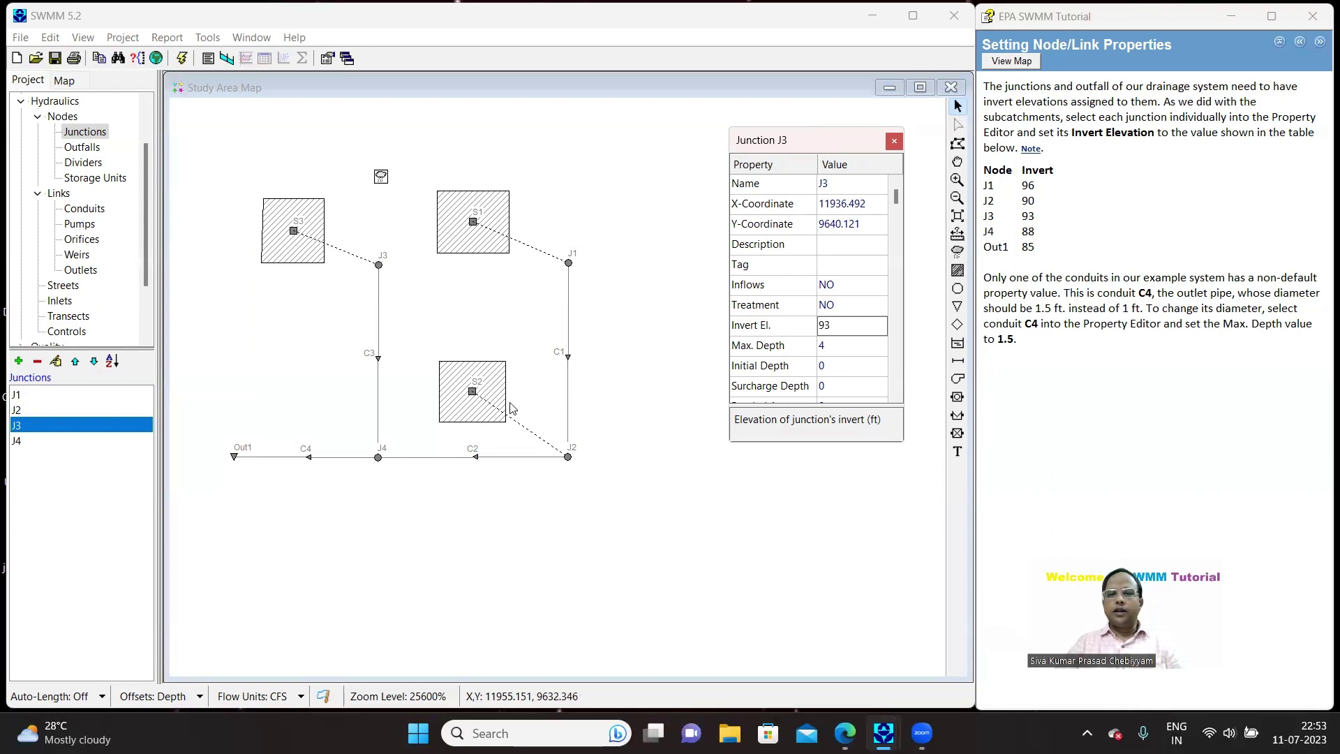
click(377, 458)
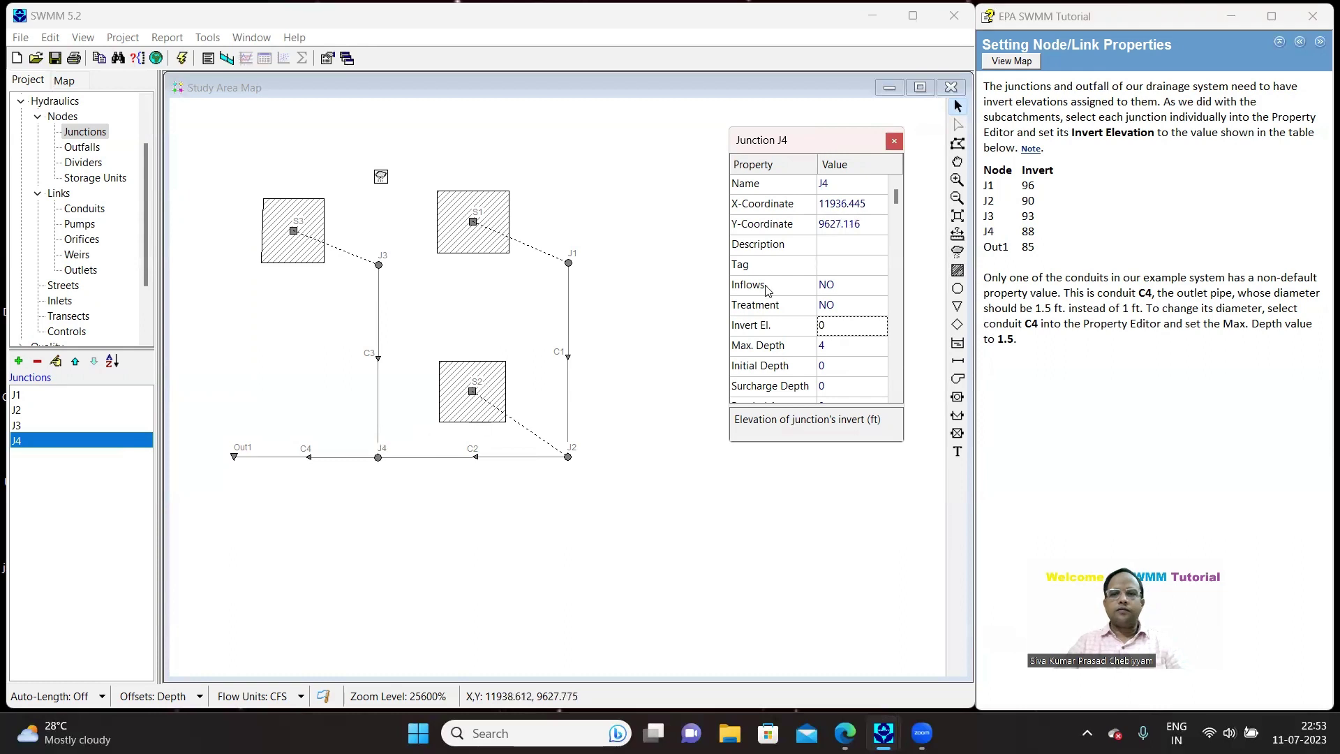
click(839, 328)
text(88)
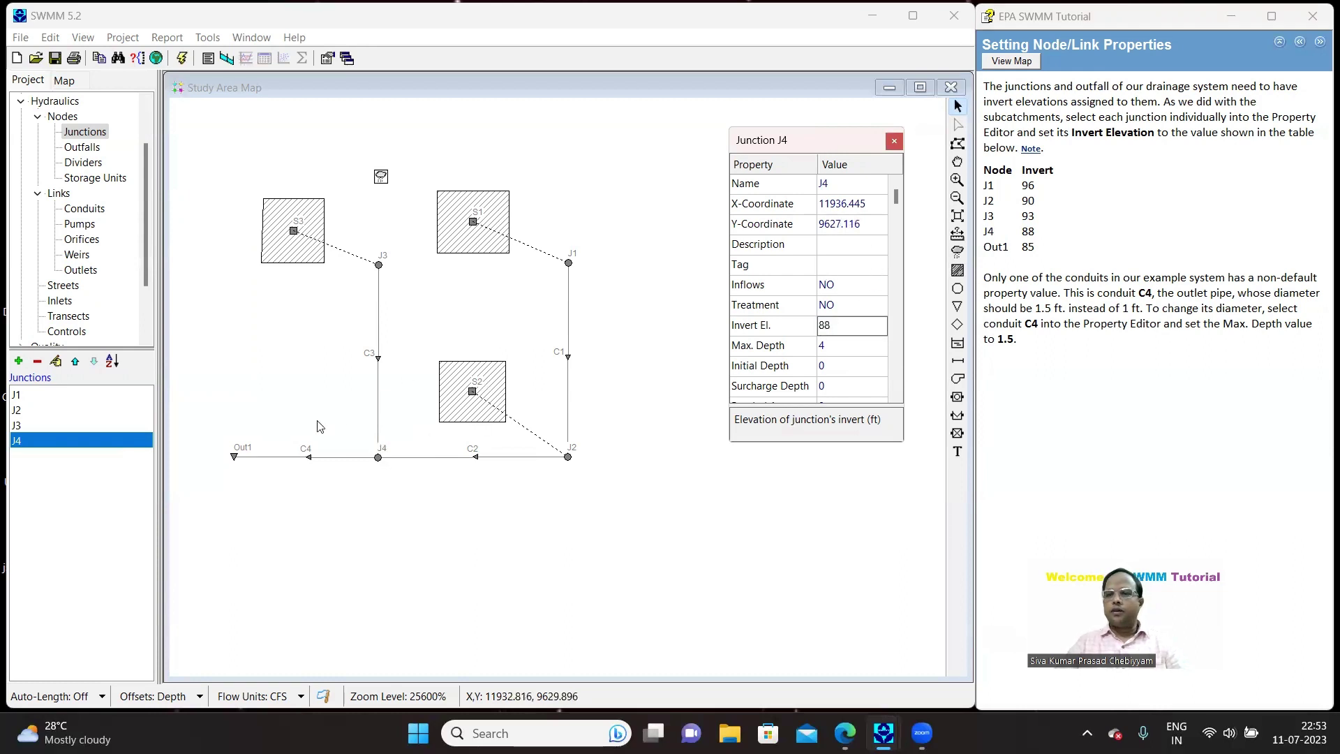
Step: Set the invert elevation of outfall Out1 to 85 and close its property editor
click(235, 457)
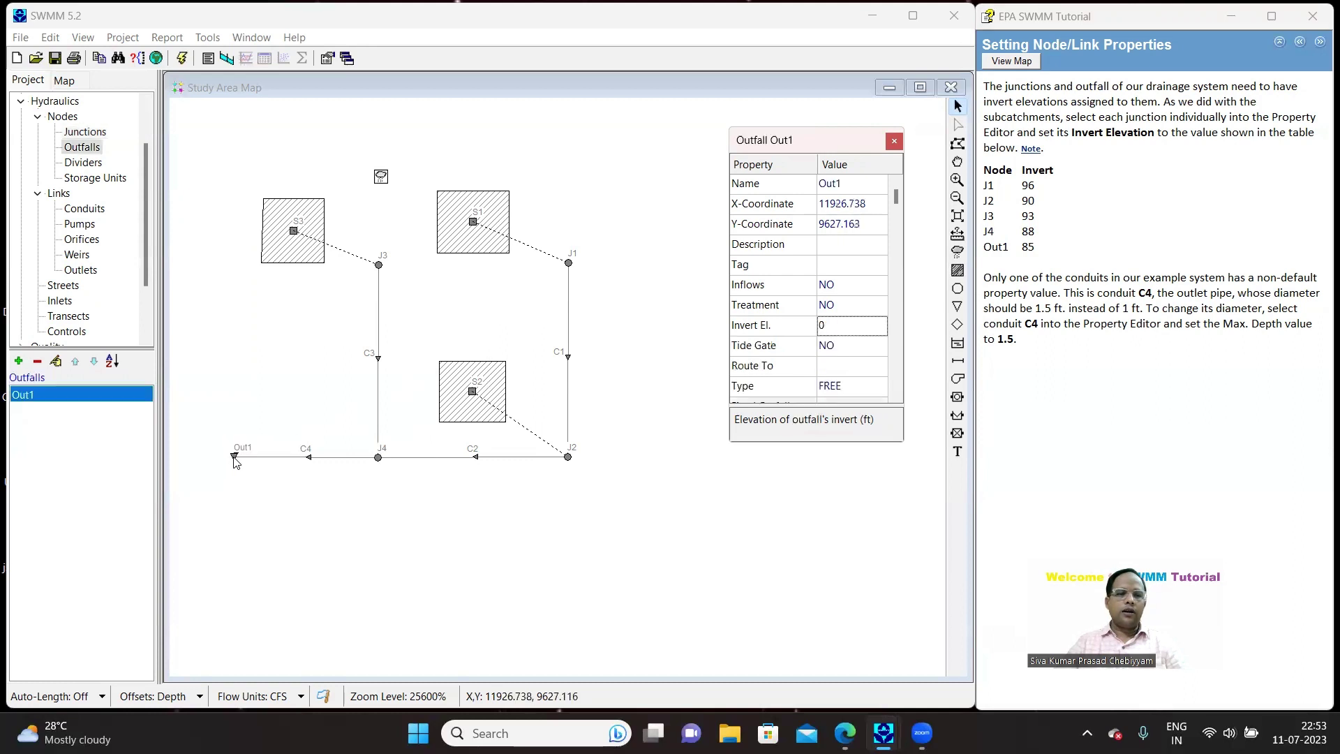
click(857, 327)
text(85)
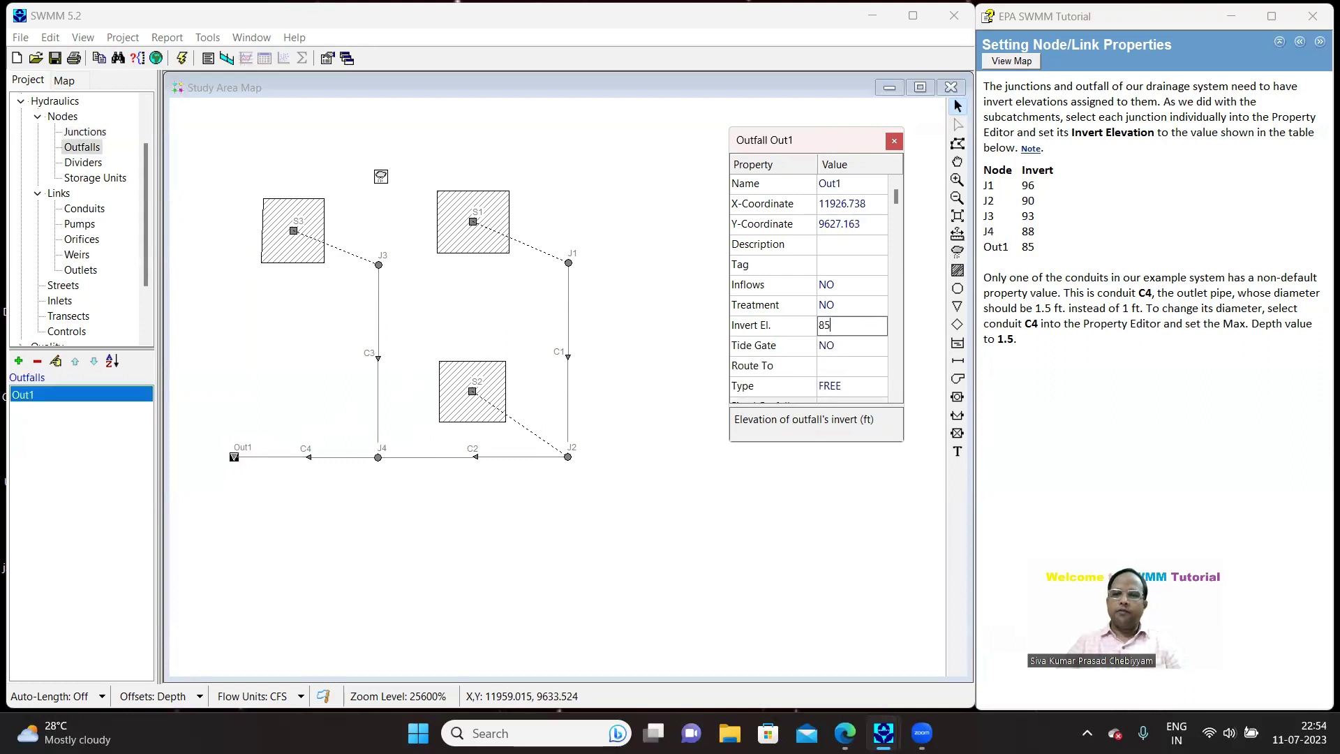
click(896, 142)
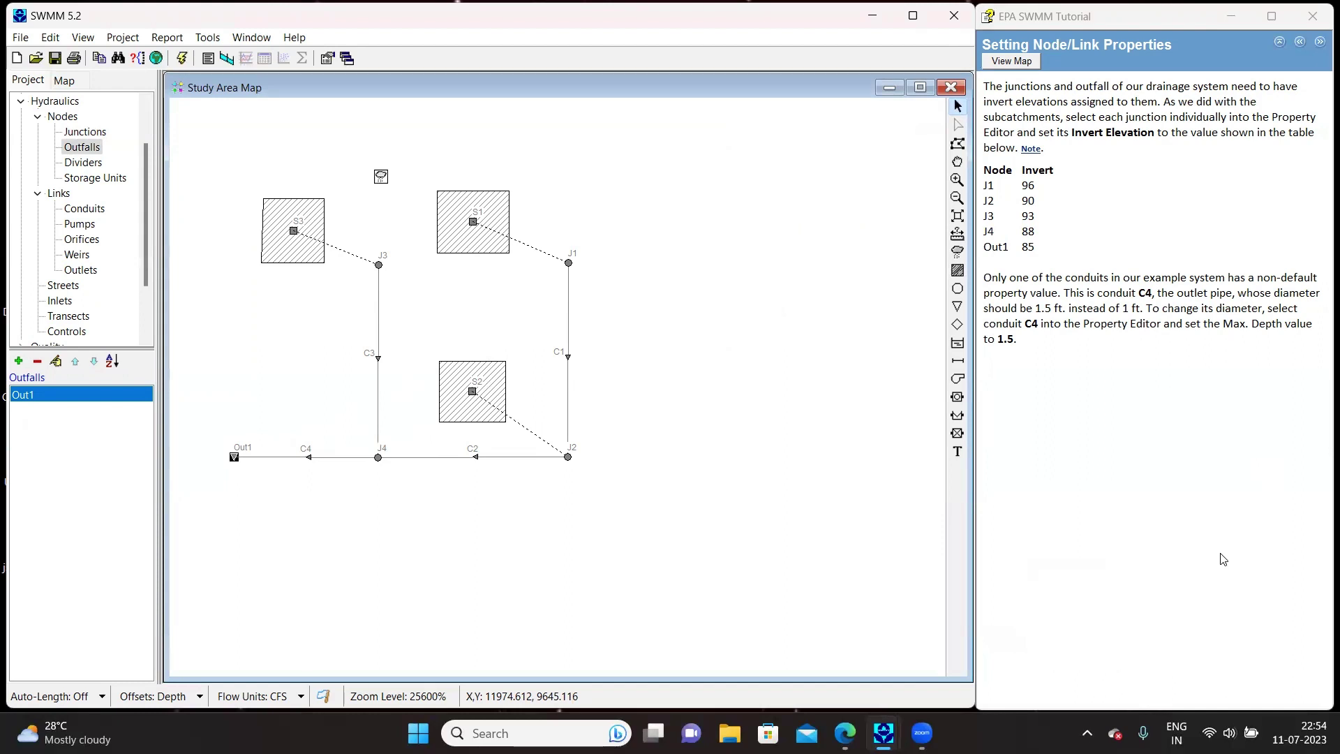
Step: Advance the tutorial to the rain gage instructions and open the properties of rain gage Gage1
click(1320, 42)
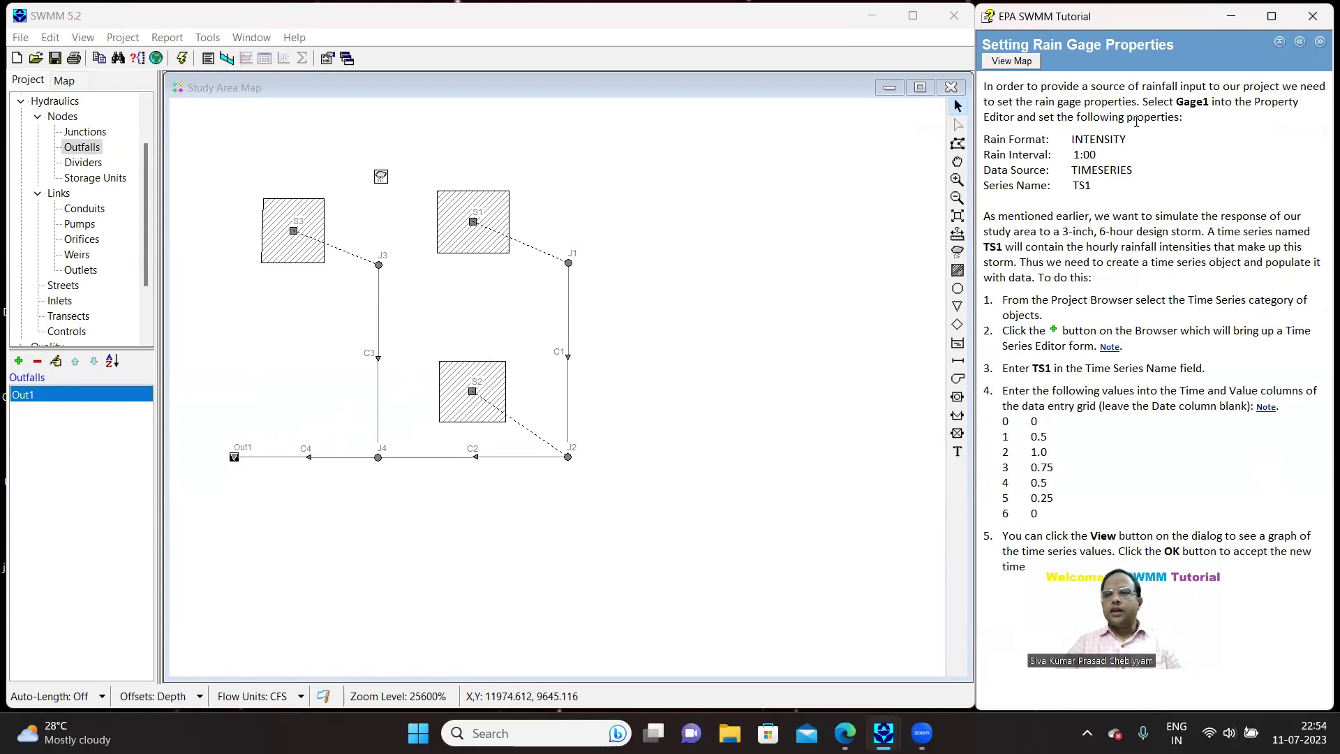
click(381, 177)
double_click(381, 178)
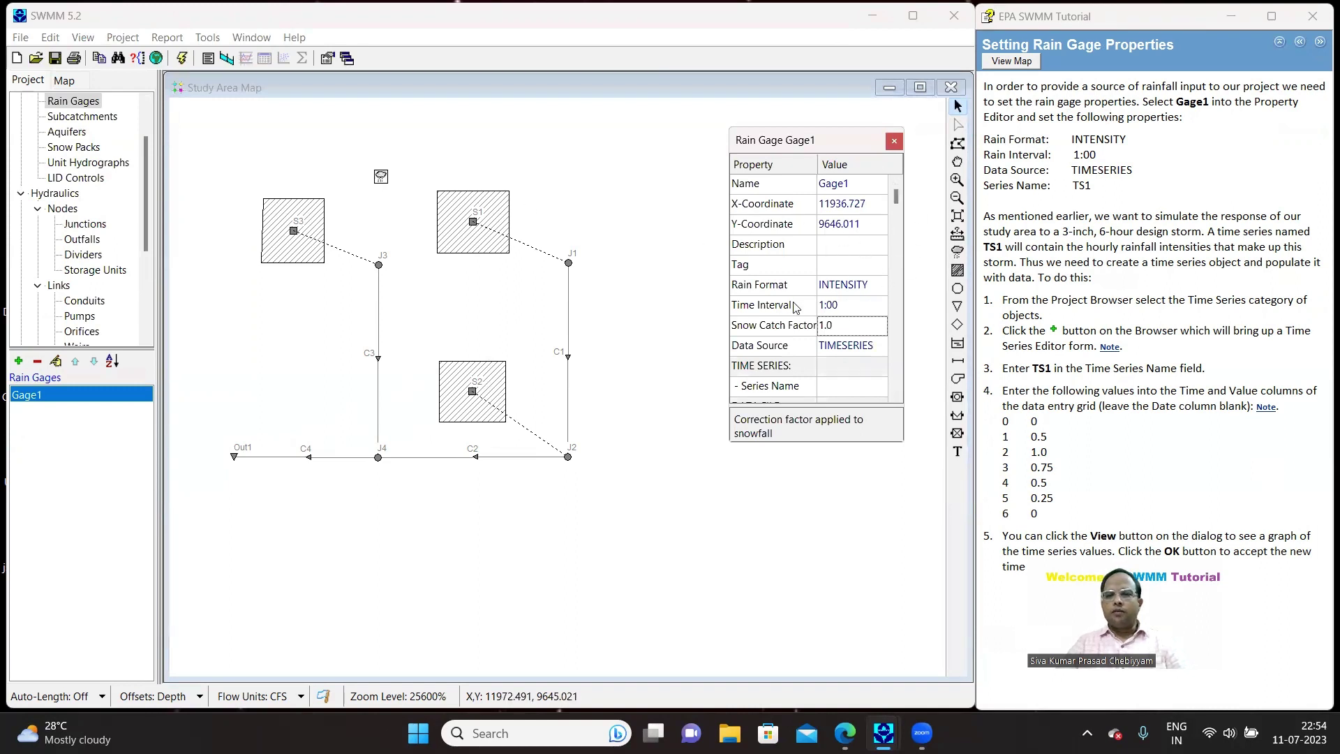
Step: Use INTENSITY as Gage1's rain format, 1:00 as its time interval and TIMESERIES as its data source
click(873, 286)
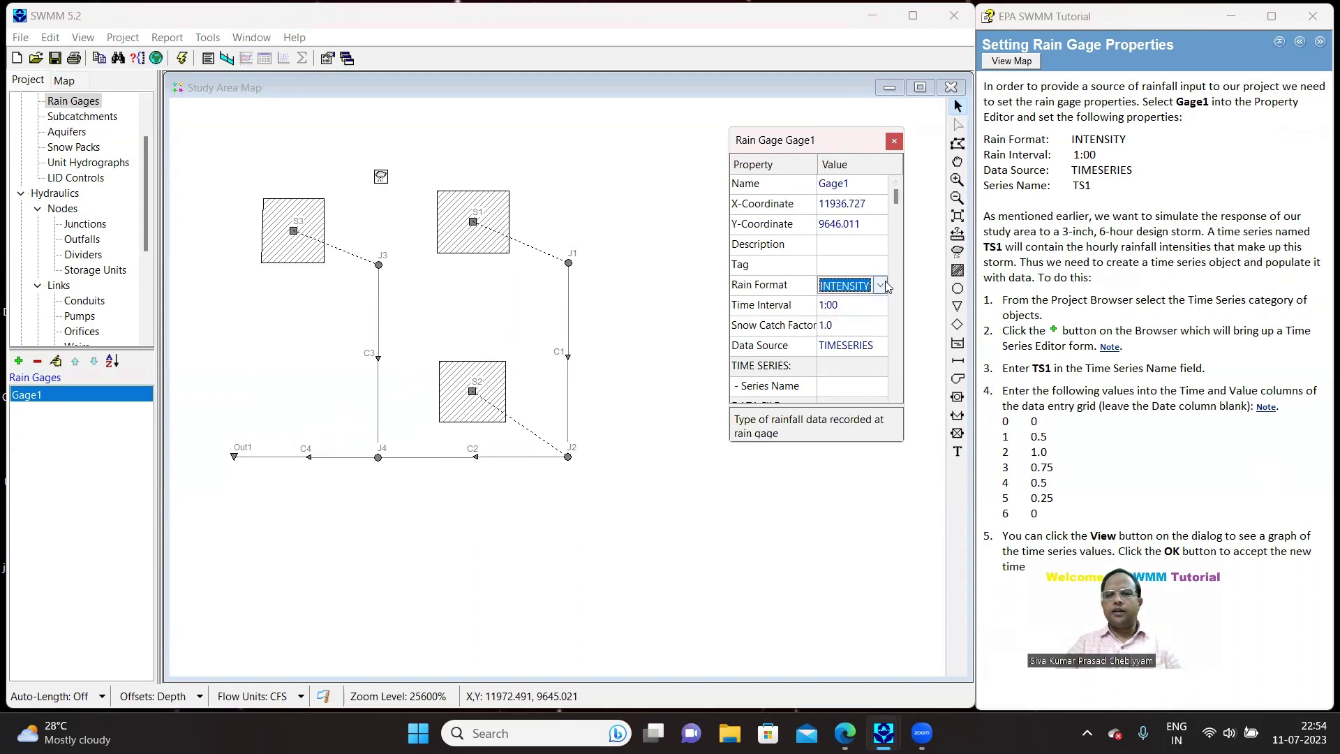
click(881, 285)
click(882, 285)
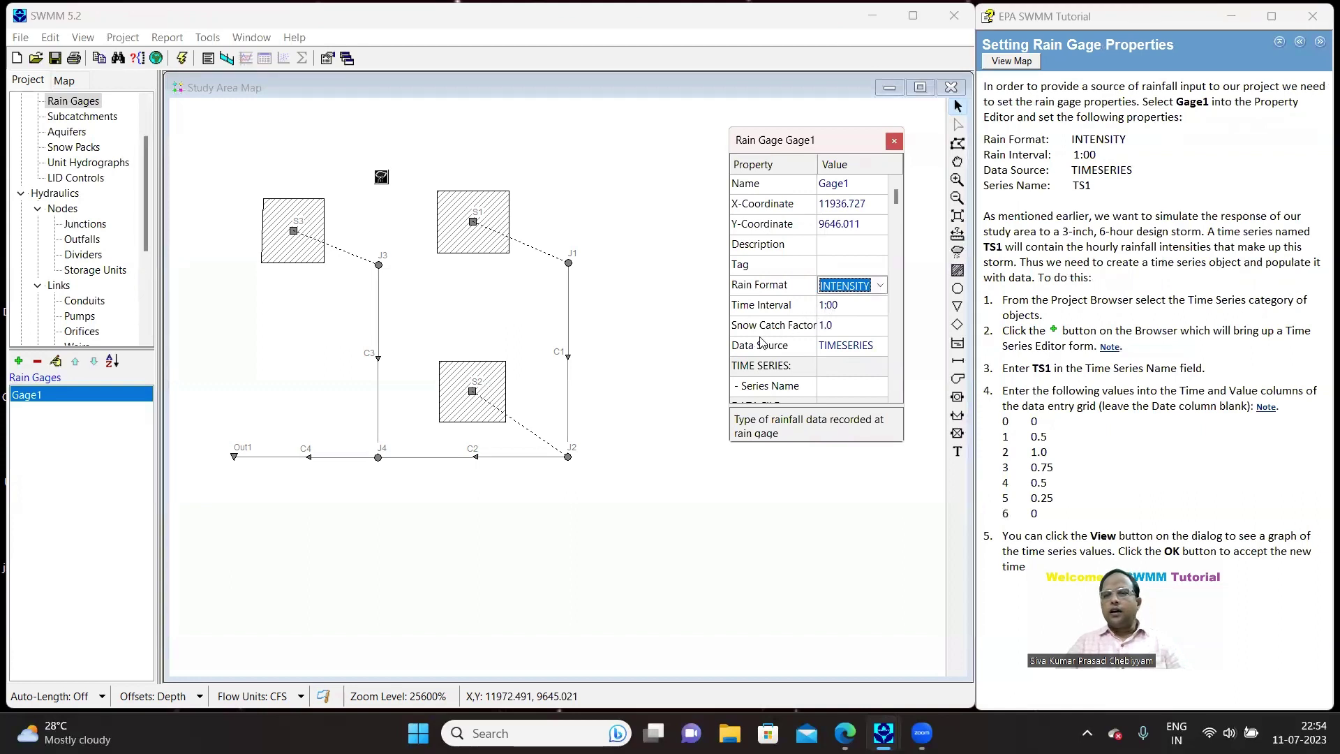
click(842, 307)
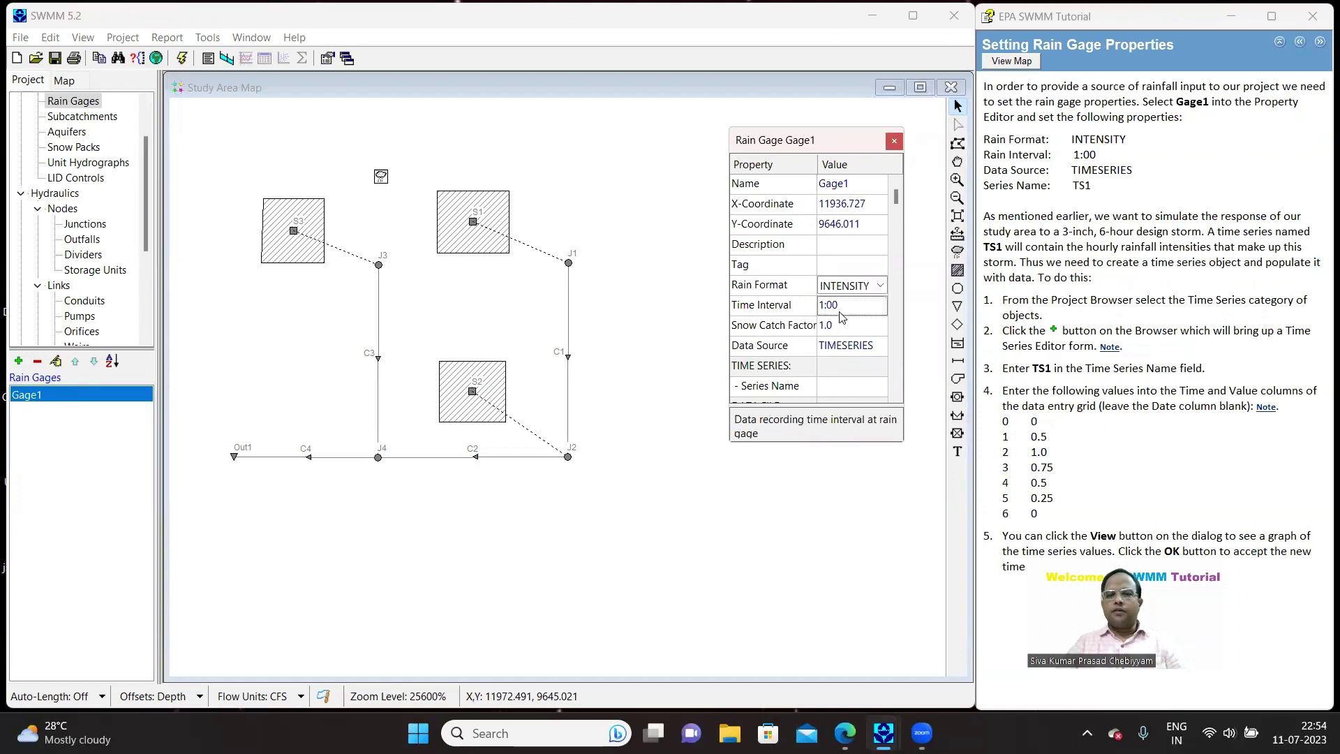
click(880, 307)
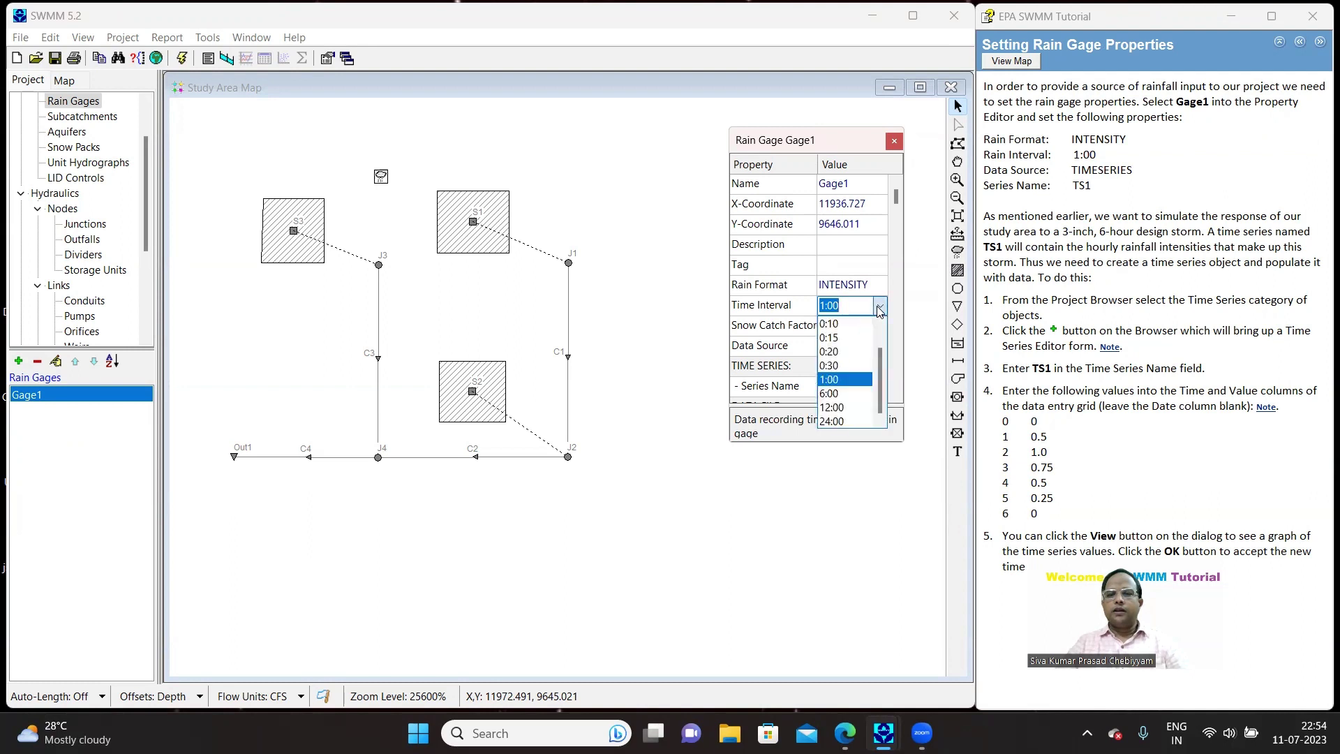
click(879, 307)
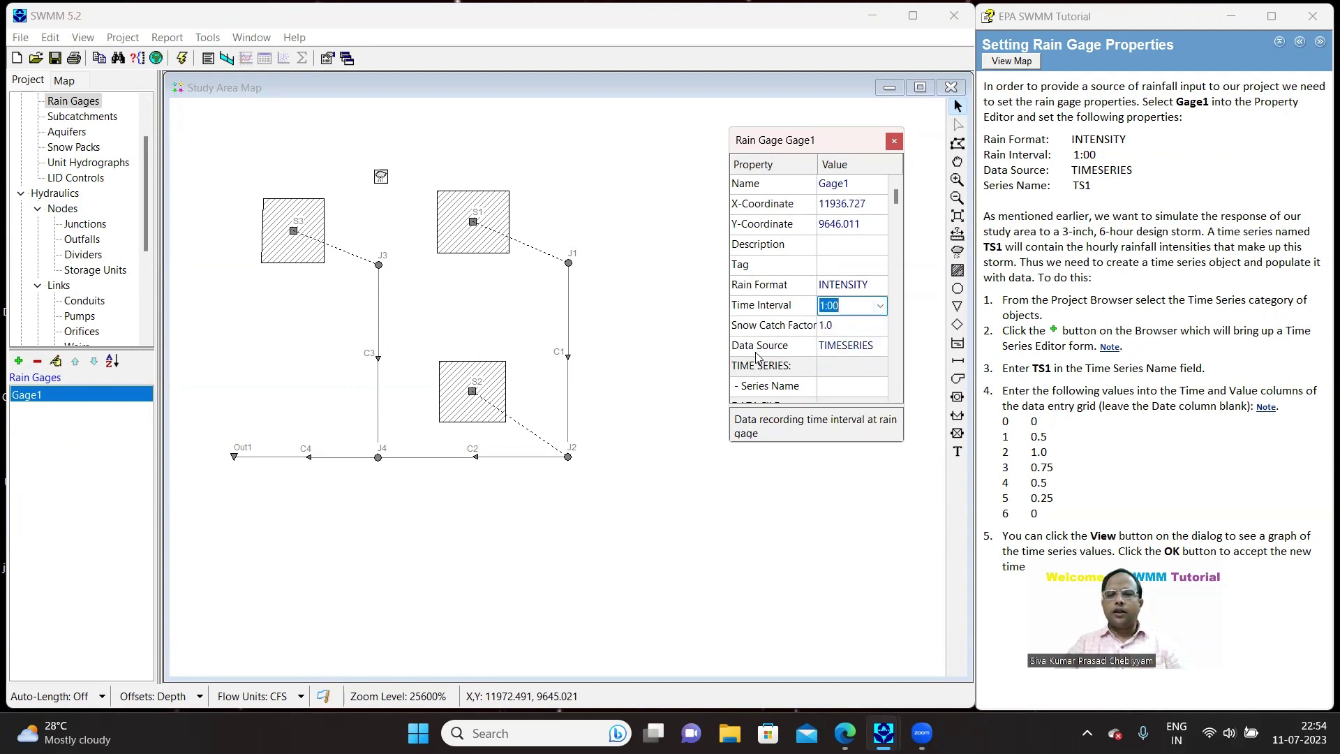
click(868, 352)
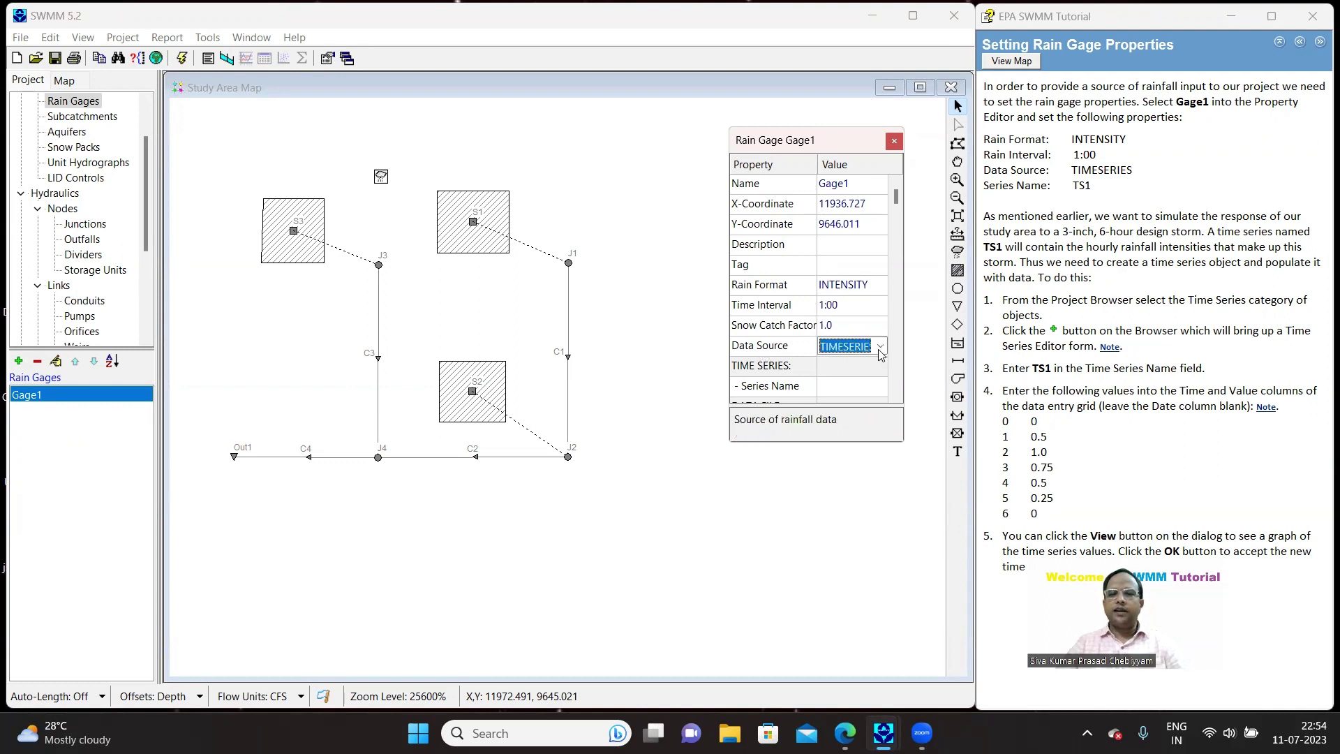
click(881, 347)
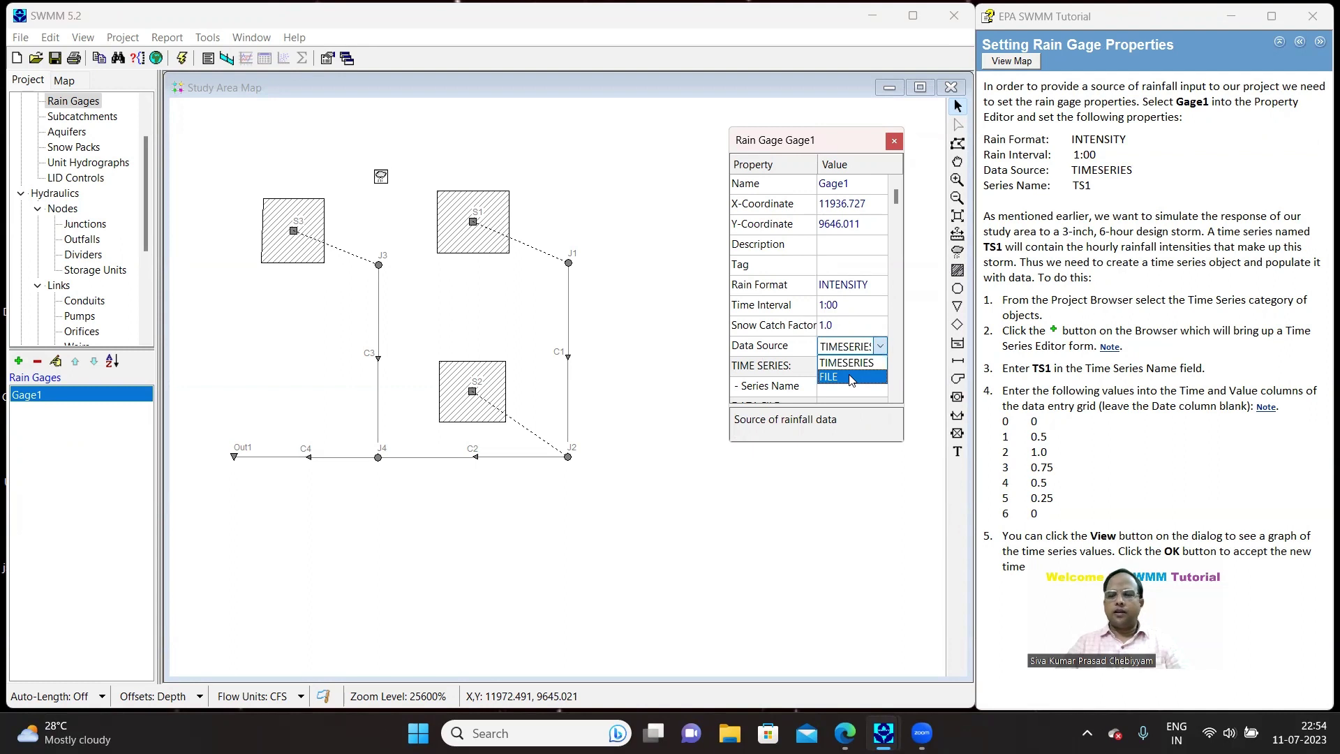
click(851, 362)
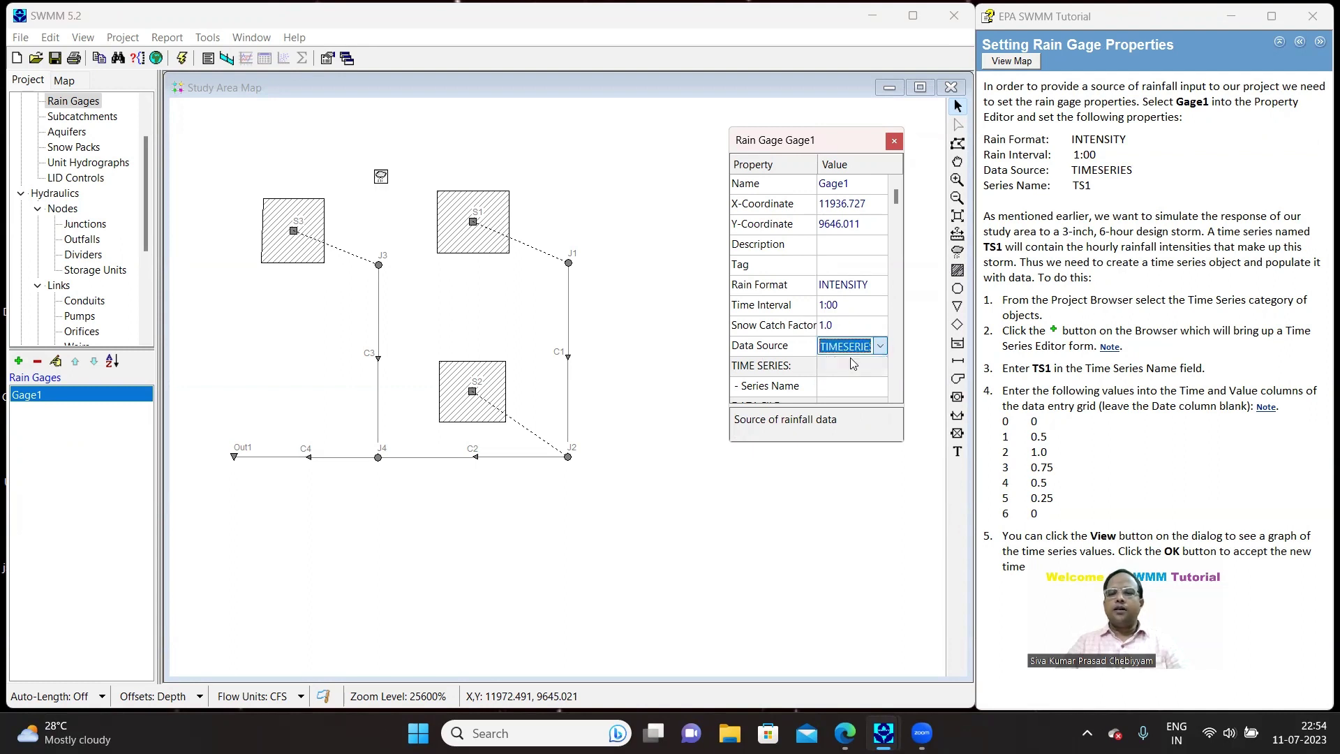
Step: Examine the full list of Gage1's properties, including the time series and data file settings
drag(898, 197, 901, 398)
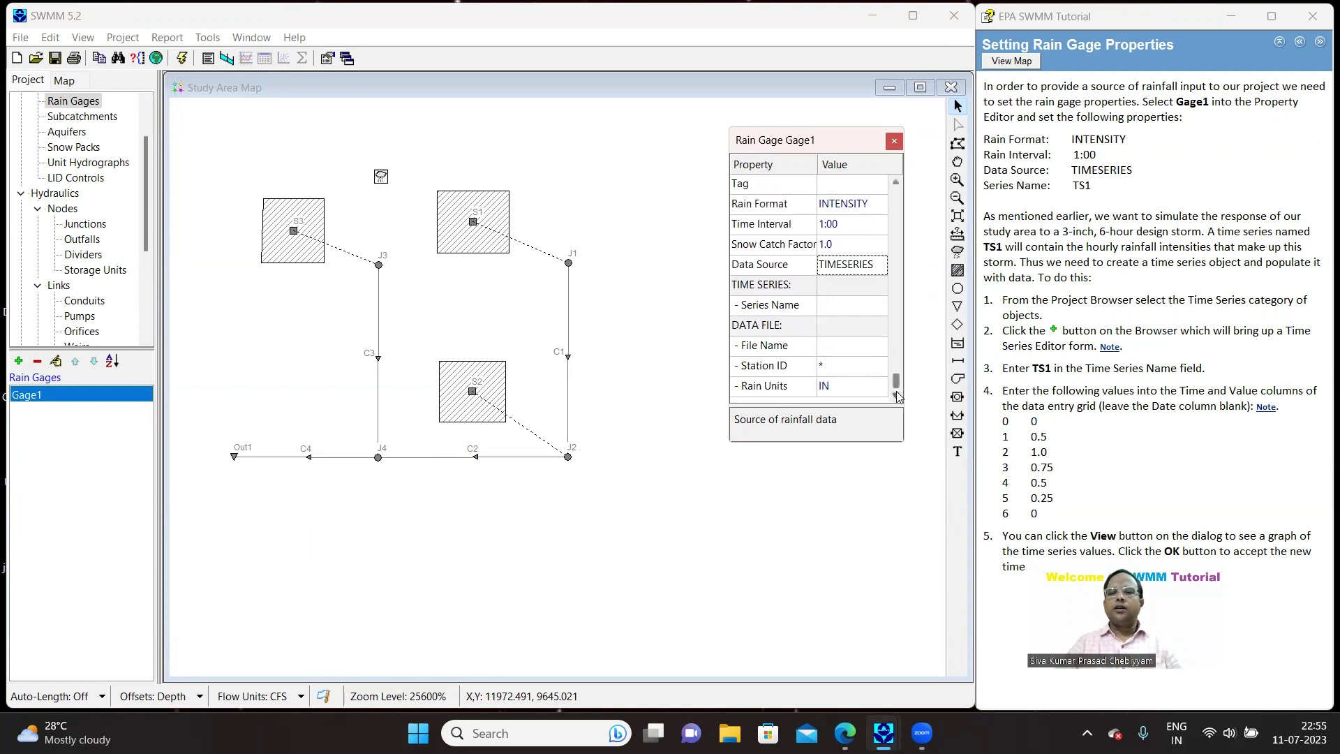
drag(898, 386, 897, 239)
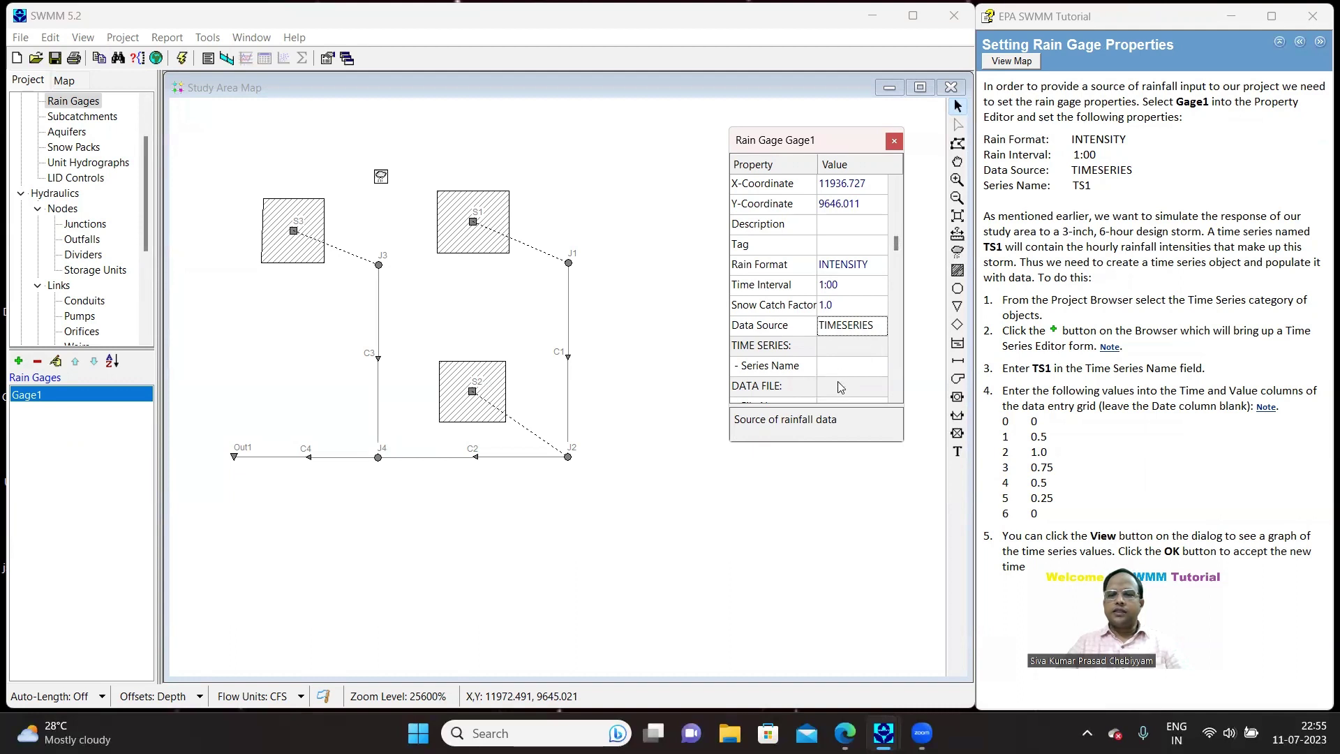
click(896, 183)
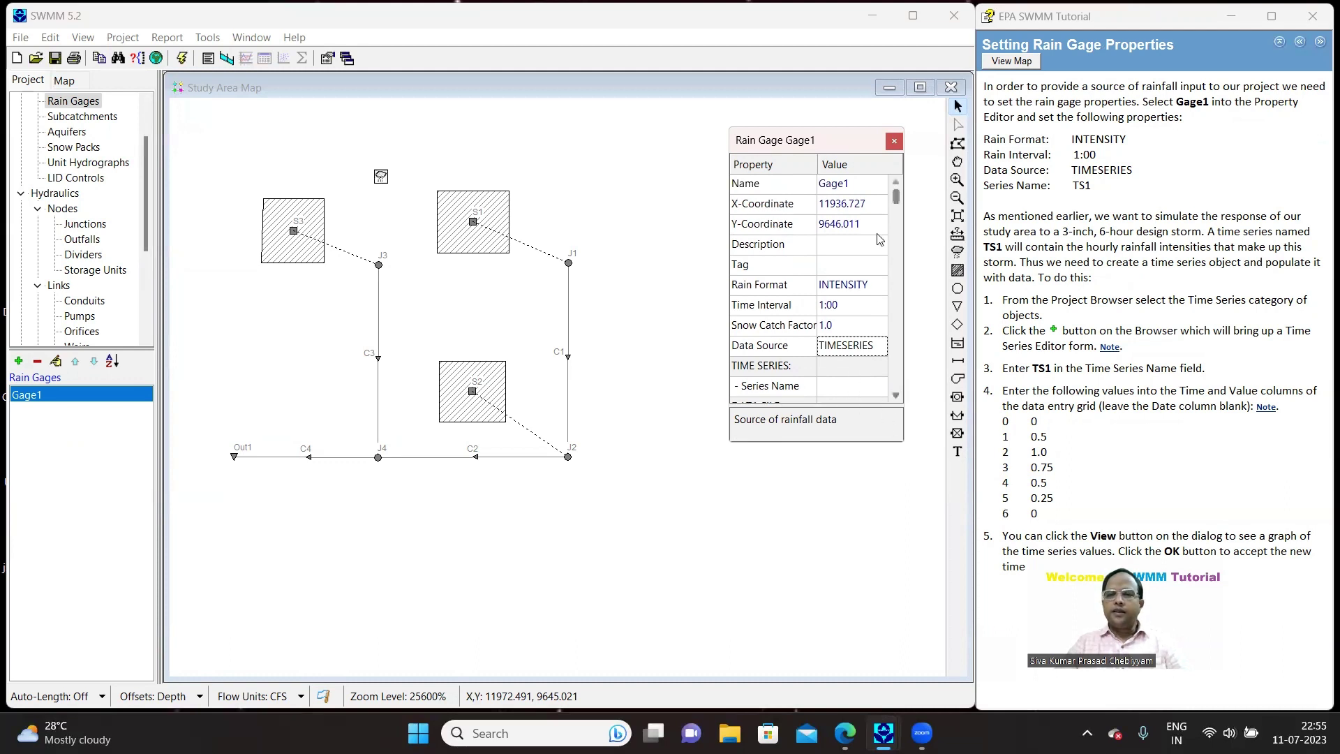
drag(896, 201, 910, 308)
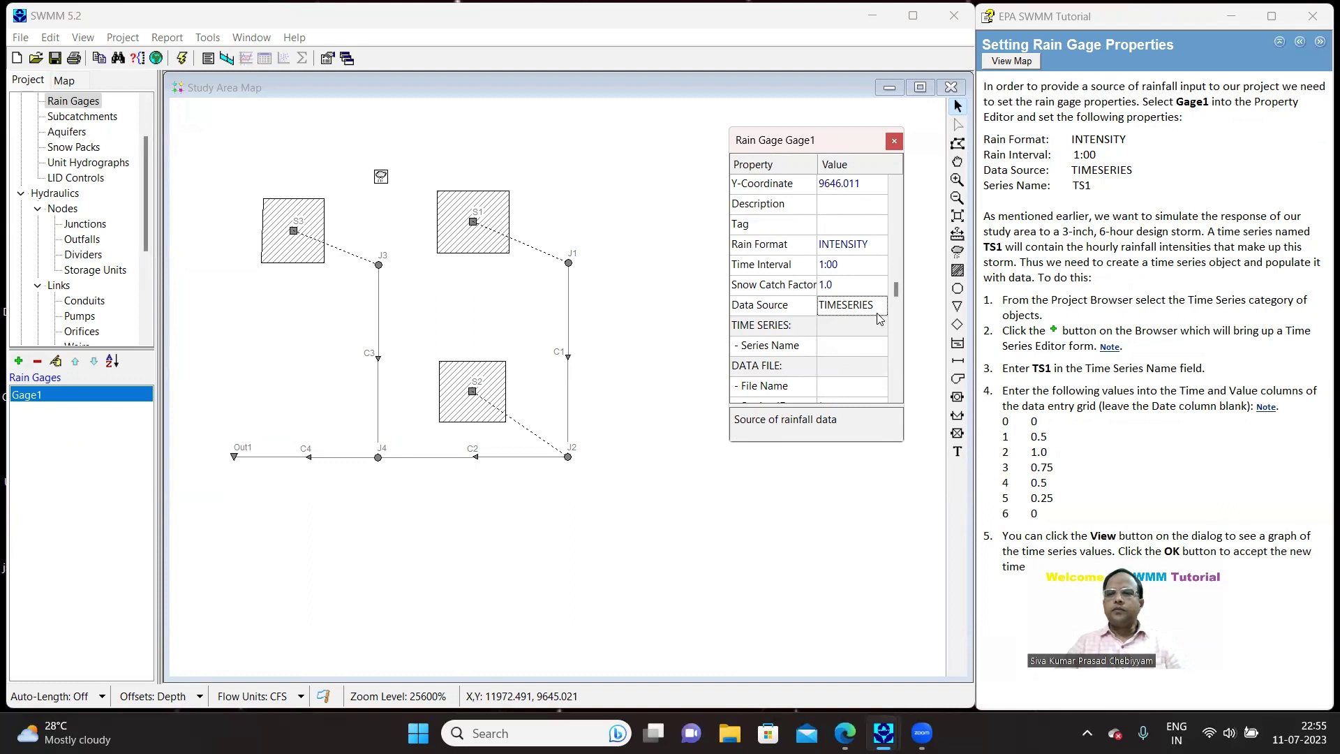
double_click(896, 184)
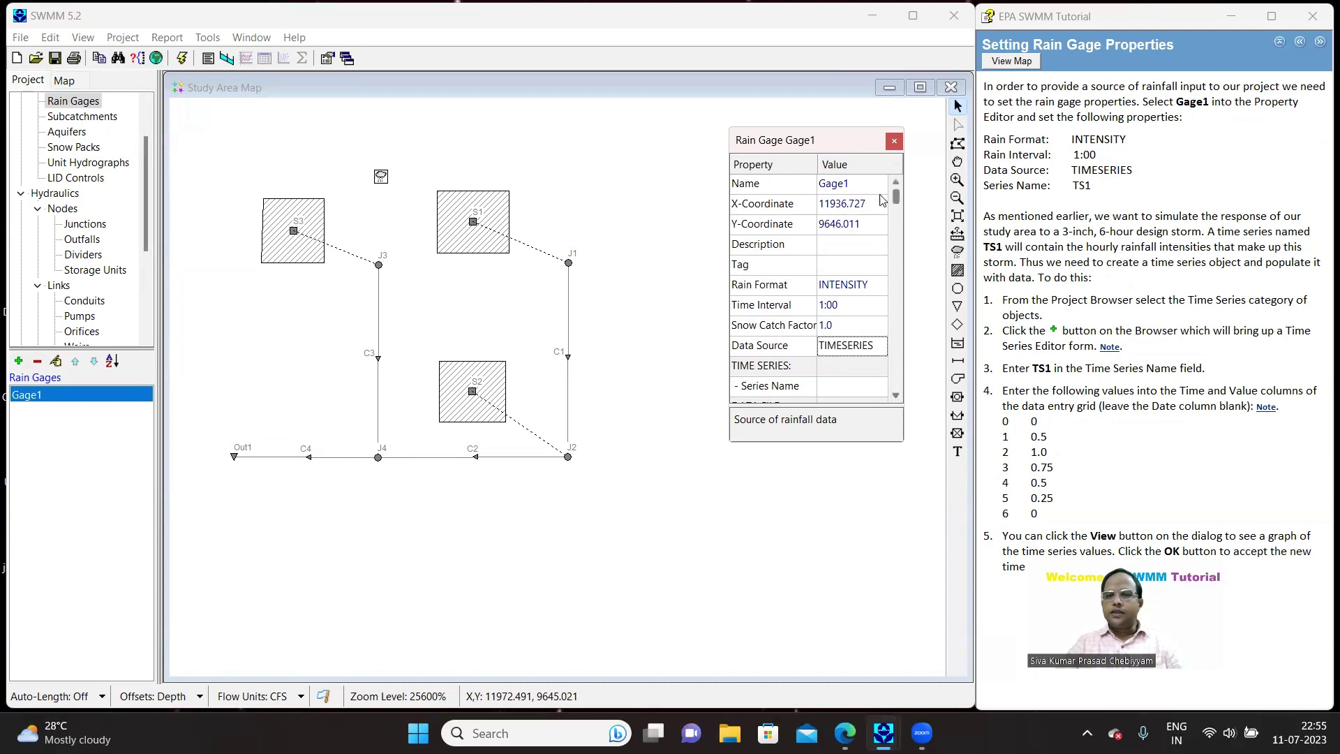
drag(896, 198, 913, 425)
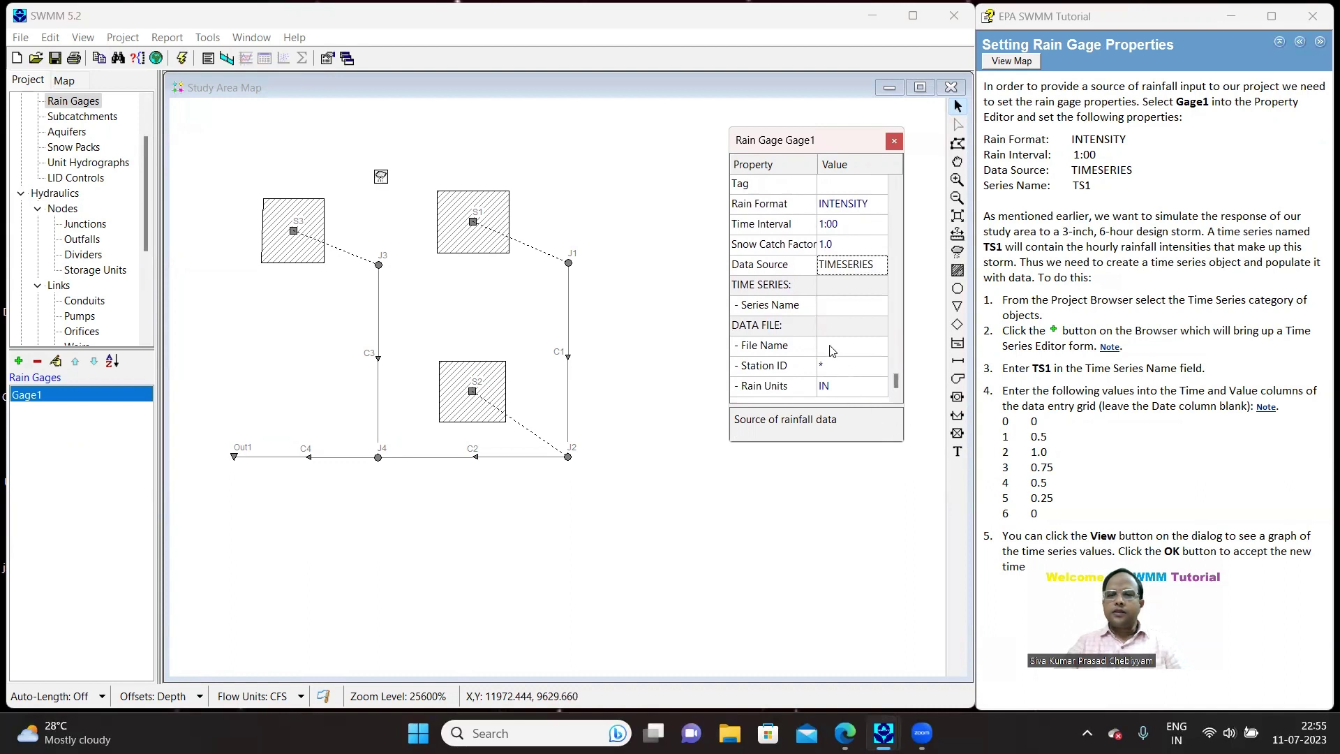
click(895, 183)
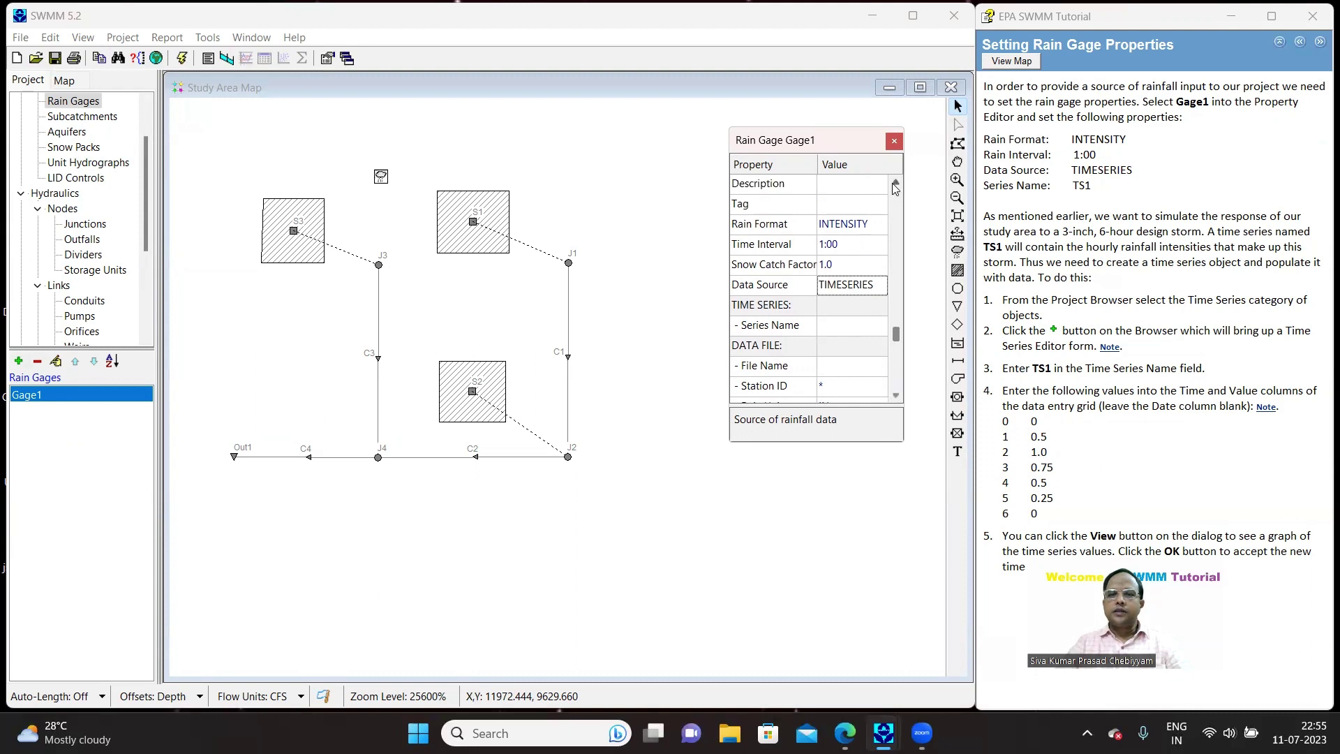
click(895, 183)
click(895, 183)
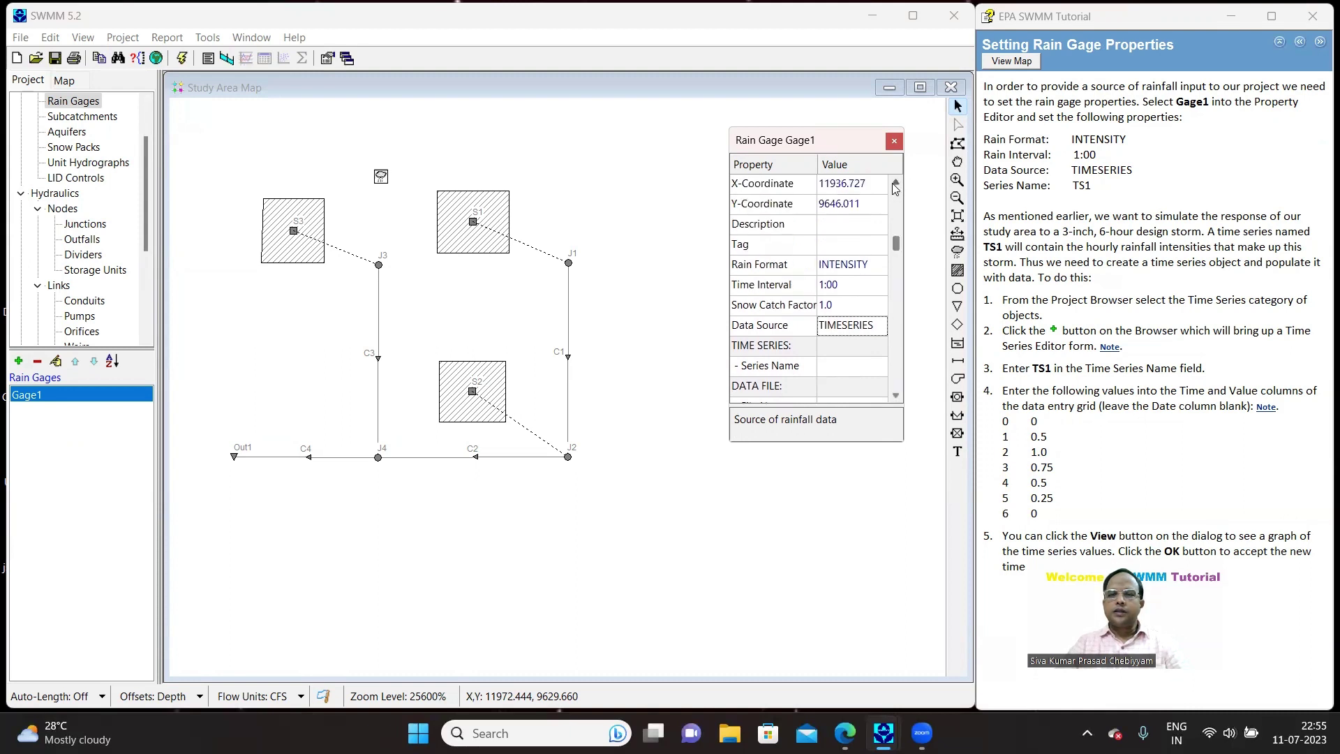
Step: Set Gage1's time series name to TS1, leave its data source as TIMESERIES, and close its property editor
click(894, 183)
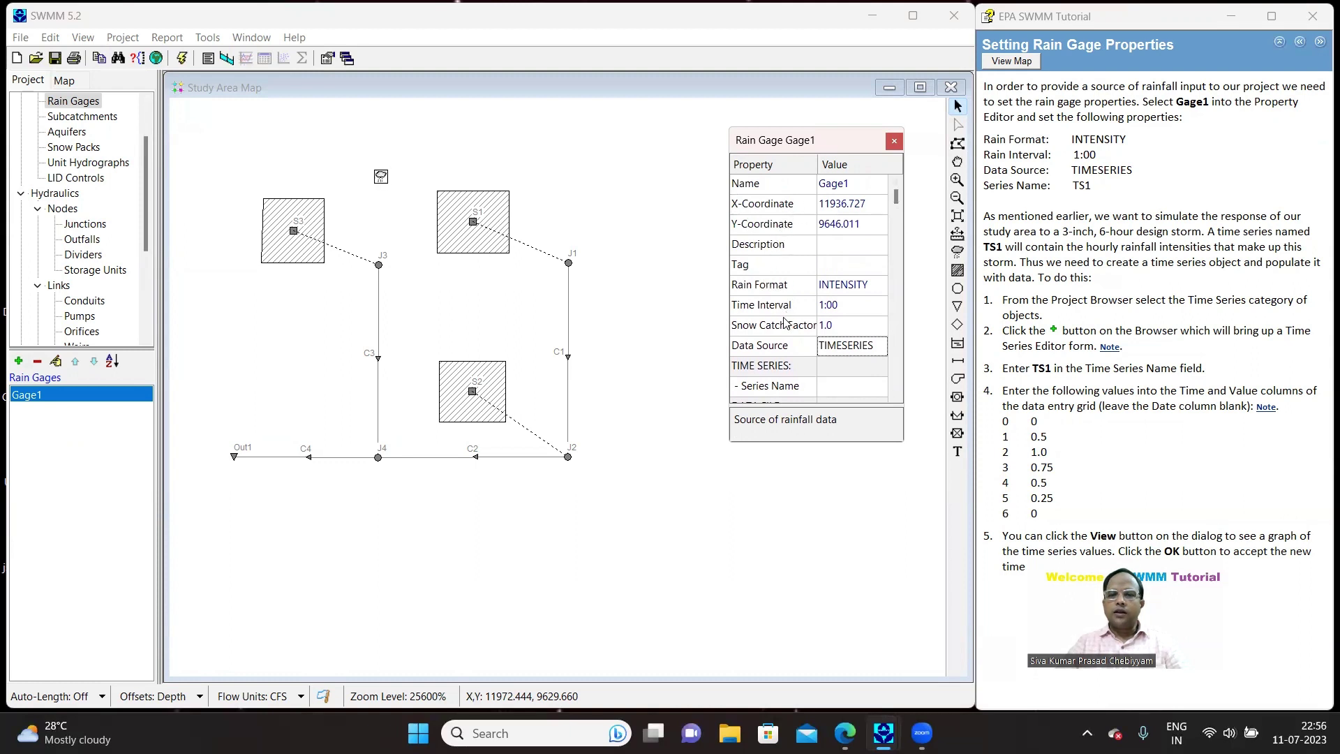
click(881, 352)
click(881, 347)
click(881, 347)
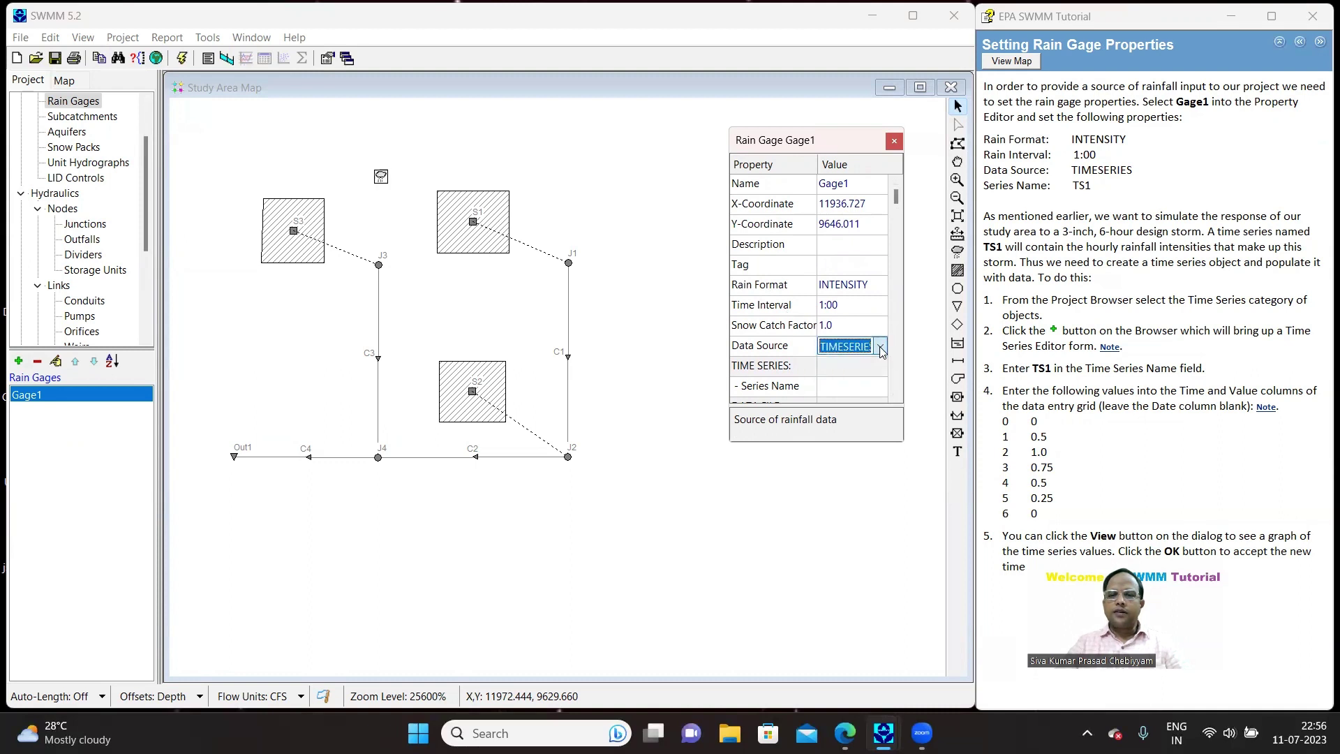
click(836, 386)
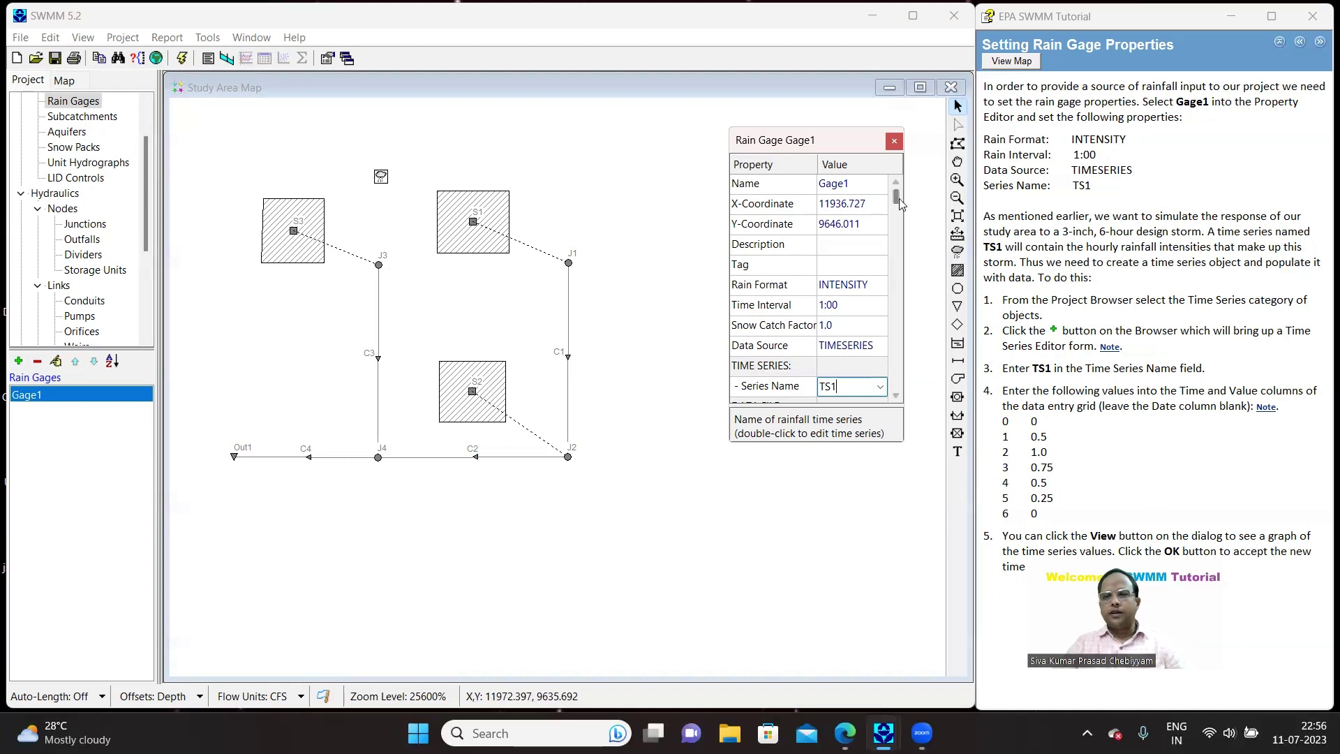
drag(899, 198, 917, 415)
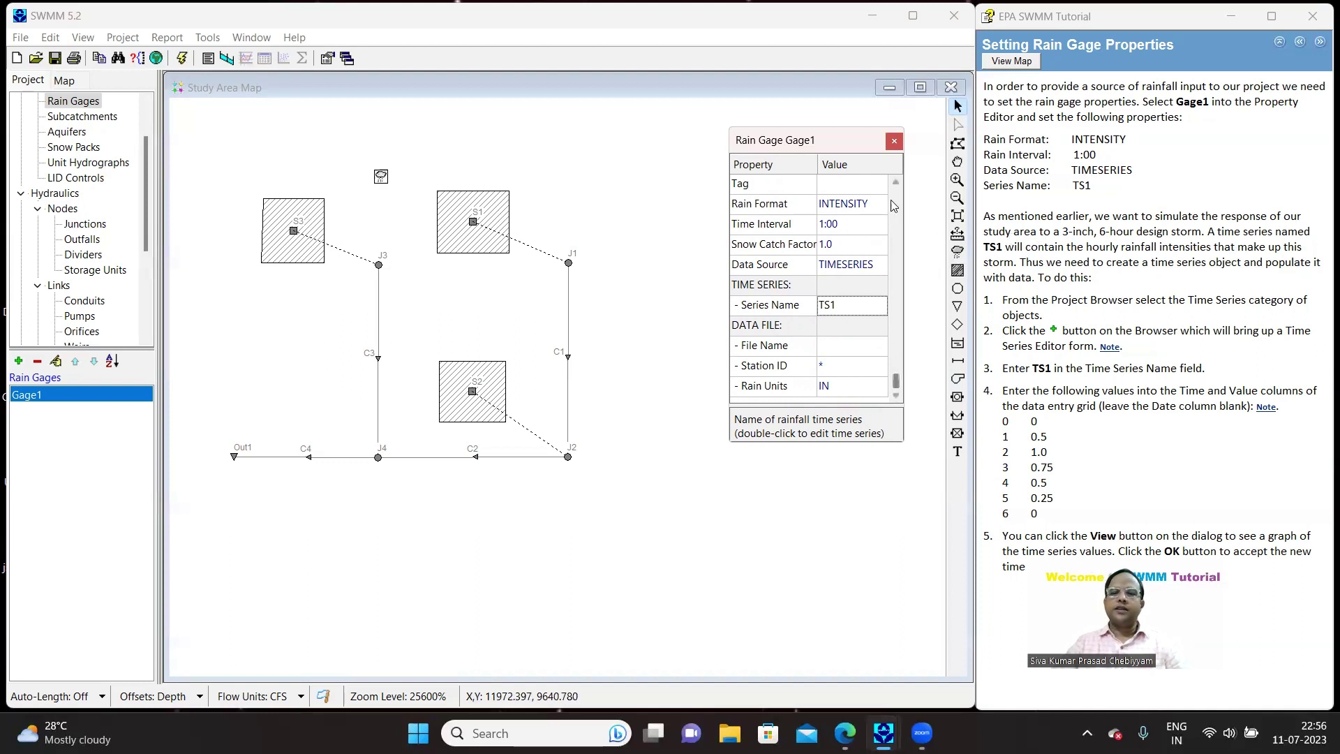
click(894, 141)
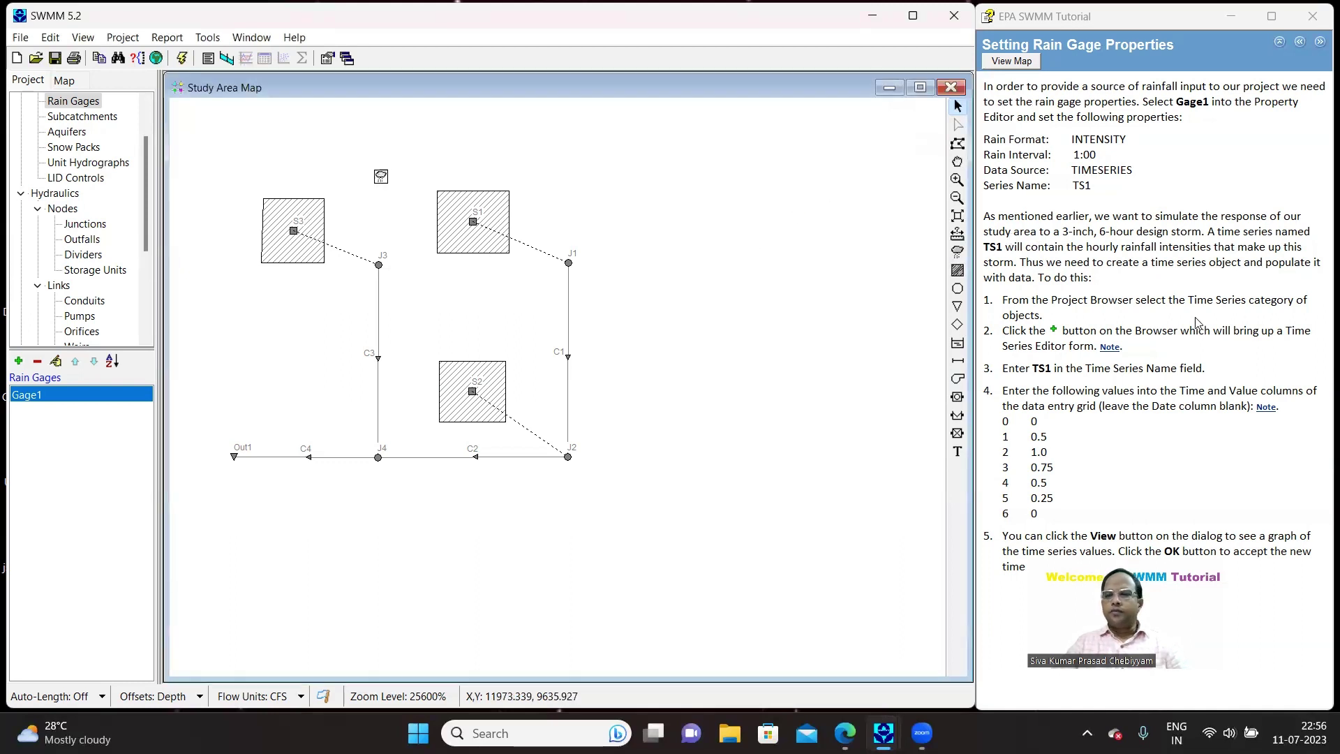
Step: Create a new time series object named TS1 in the project
click(1061, 231)
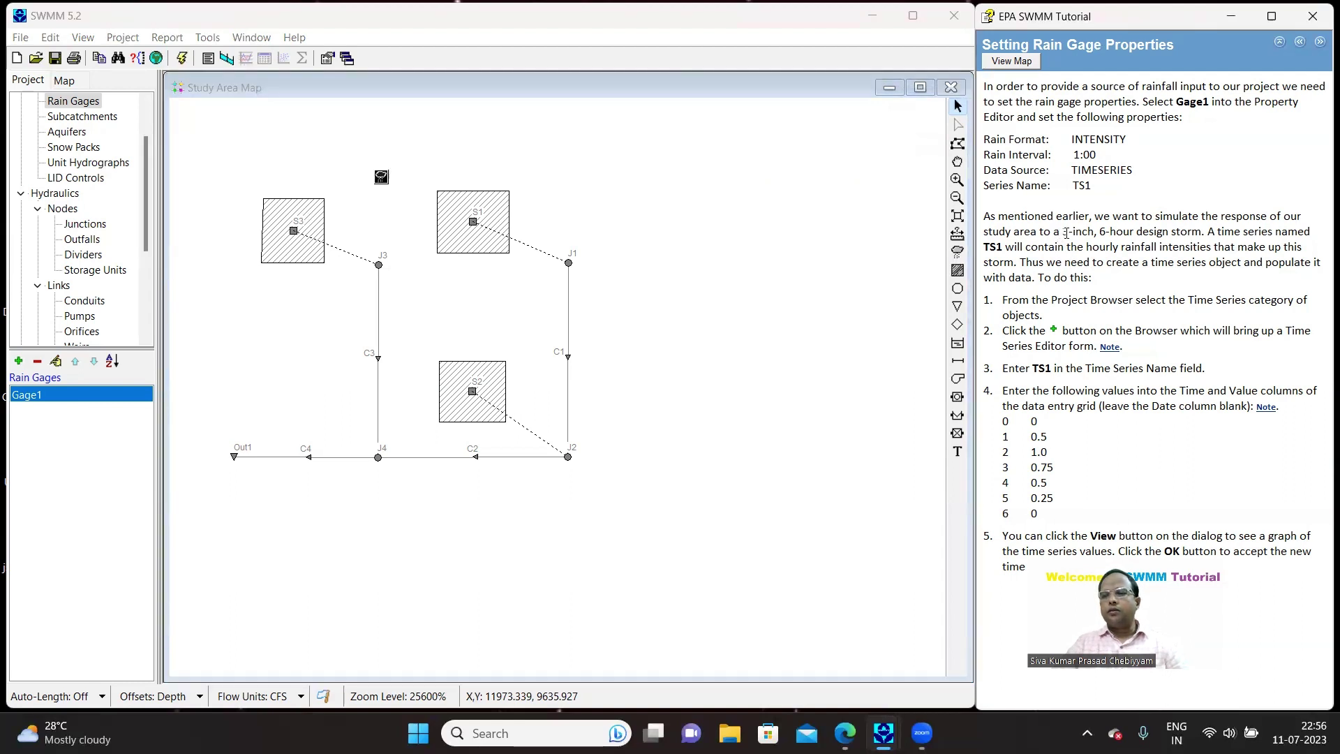
drag(1062, 231, 1147, 225)
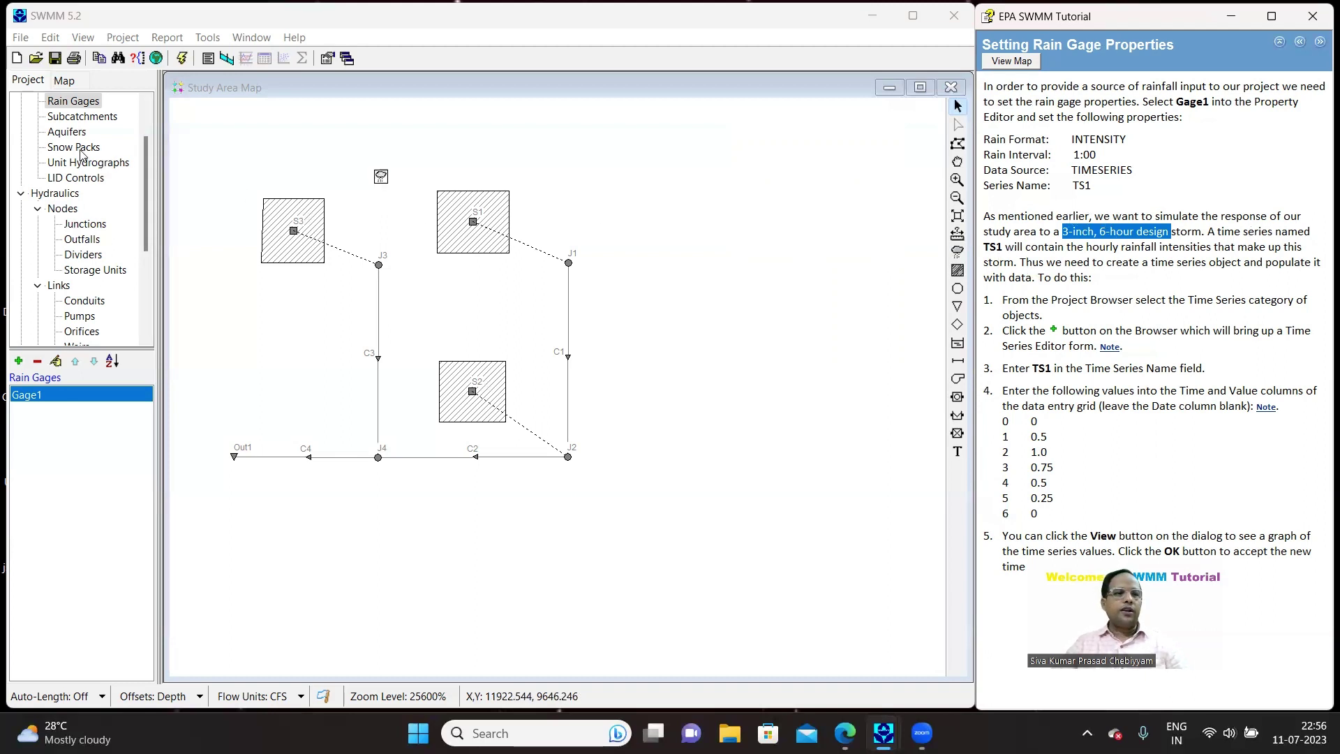
drag(145, 179, 141, 141)
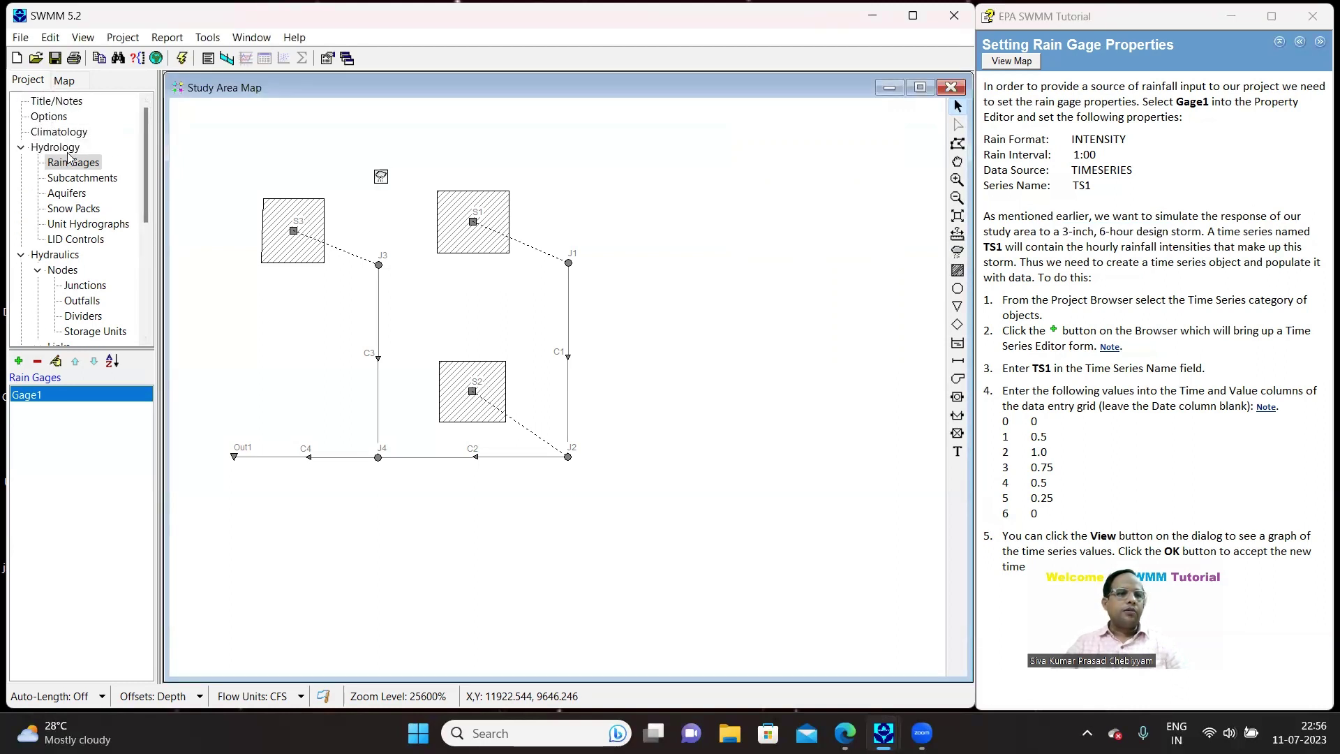
drag(146, 201, 150, 342)
click(75, 302)
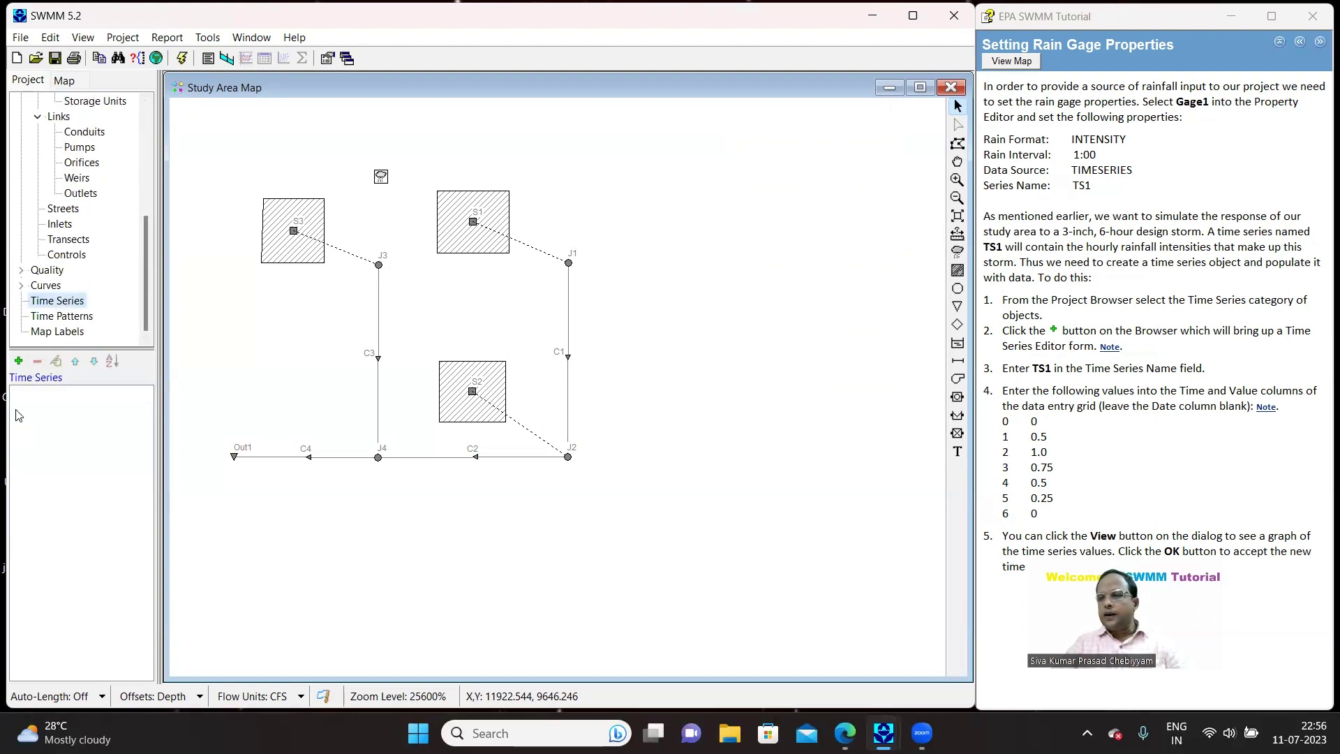
click(18, 361)
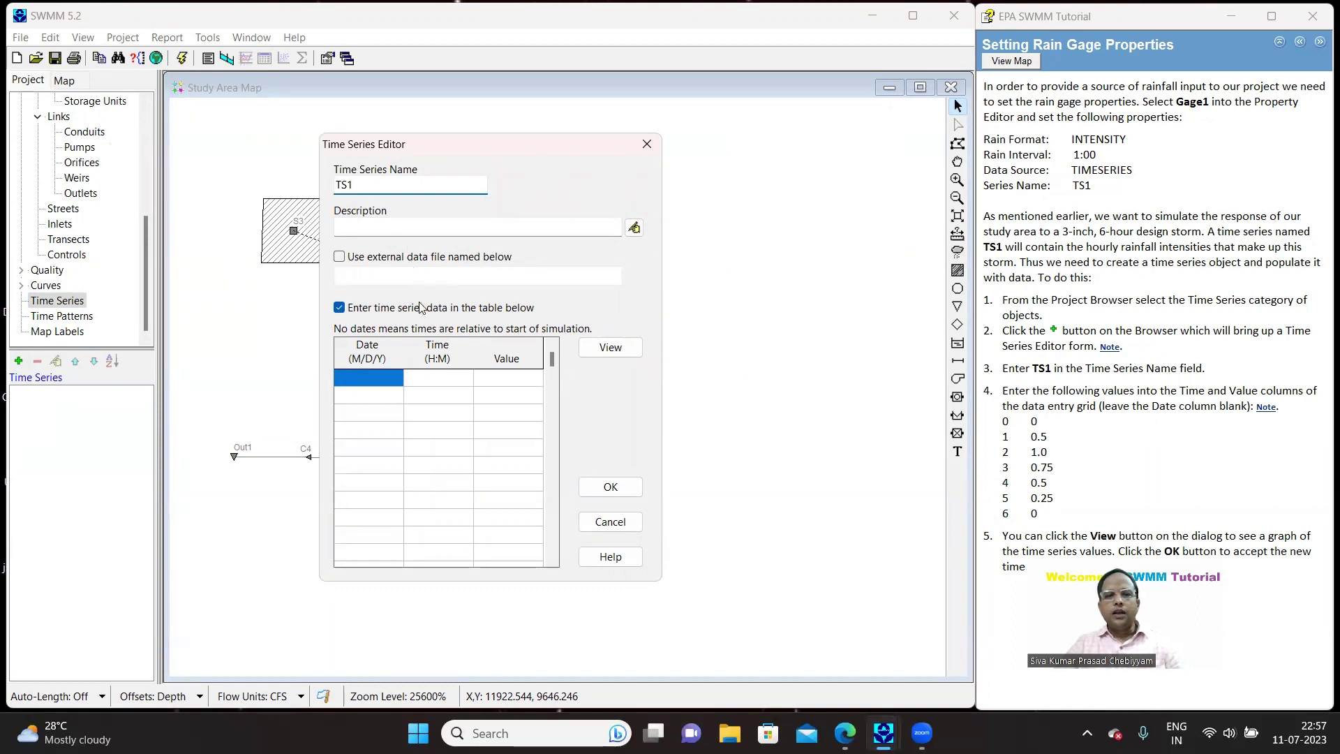
Step: Enter time 0 with value 0 as the first row of TS1's data, leaving the date blank
click(441, 384)
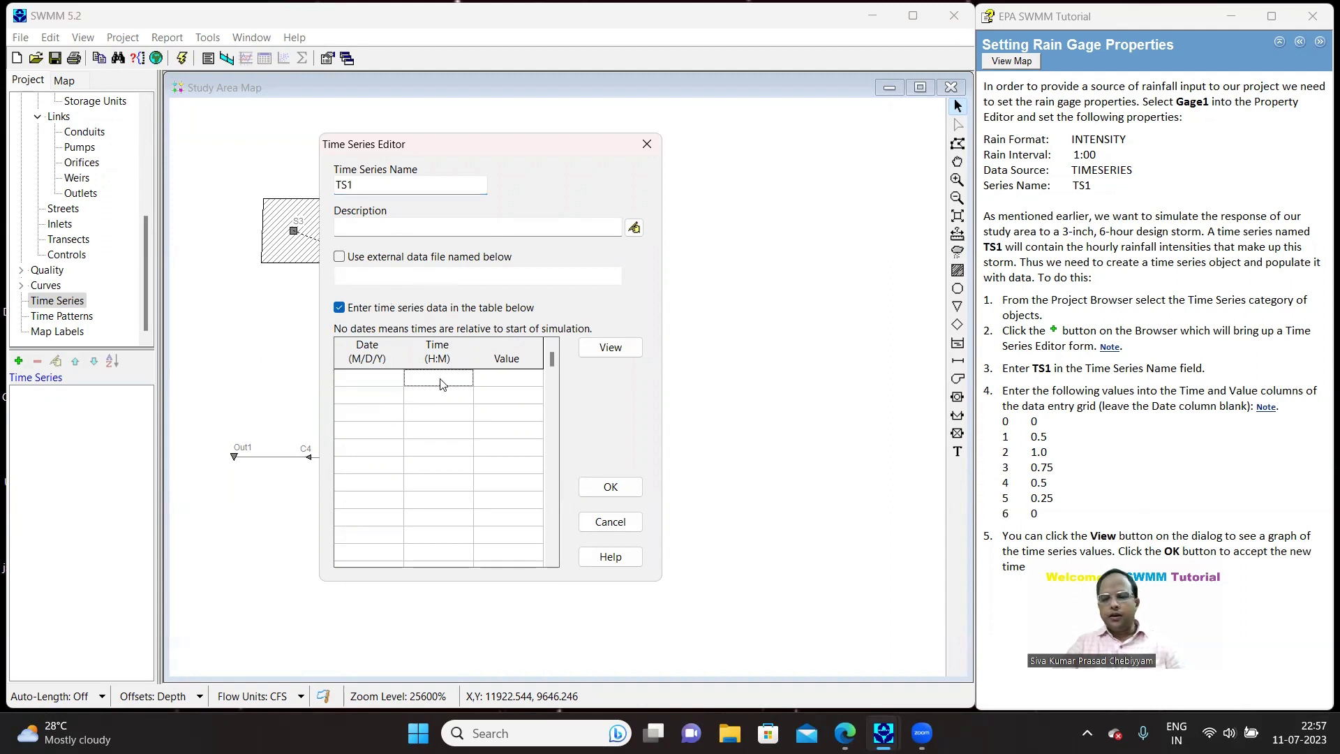
text(0)
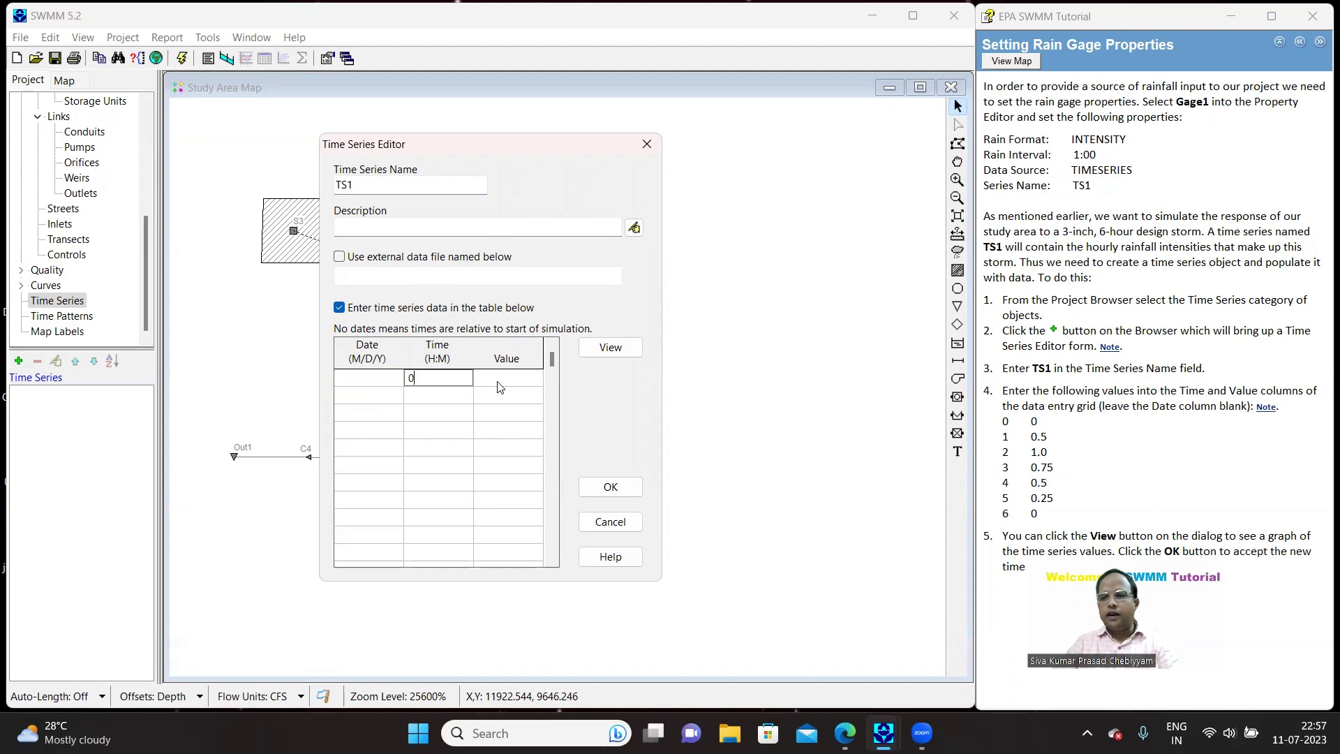
click(500, 385)
text(0)
Step: Fill the next six rows of TS1's time column with hours 1, 2, 3, 4, 5 and 6
click(429, 402)
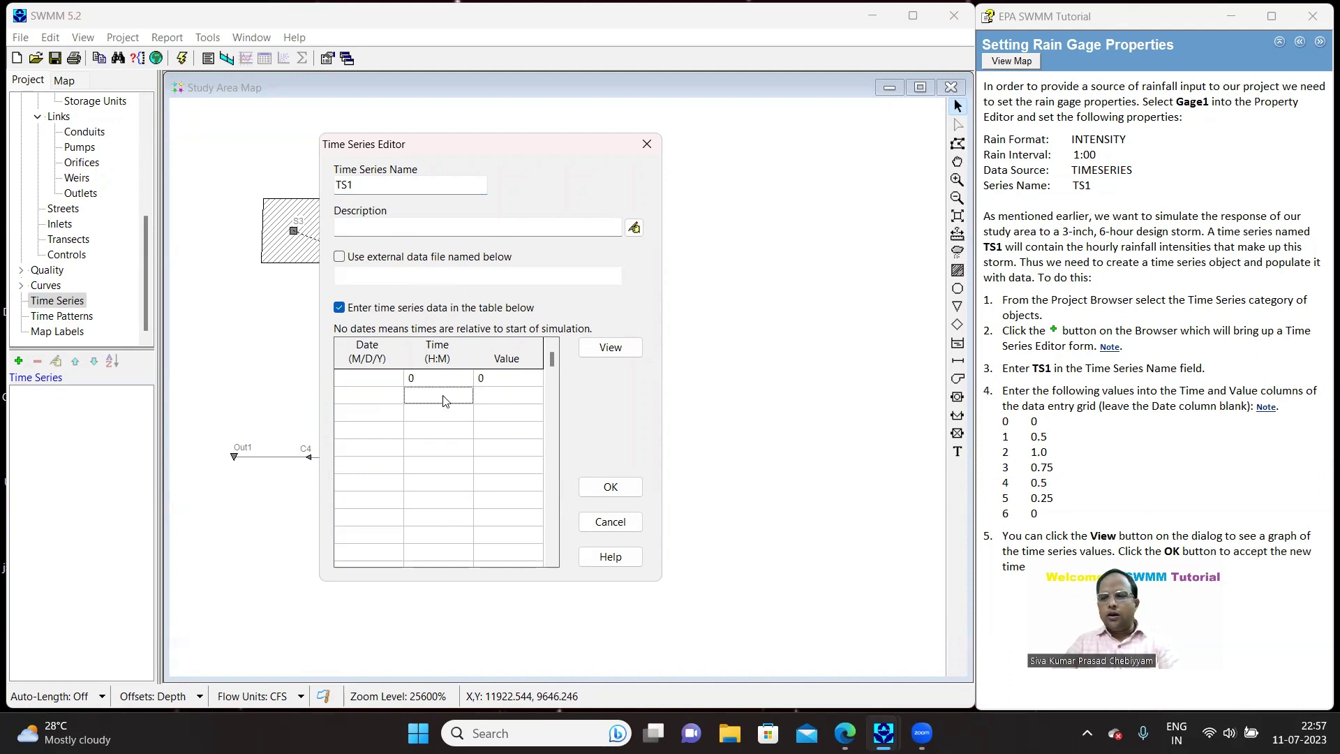
text(1)
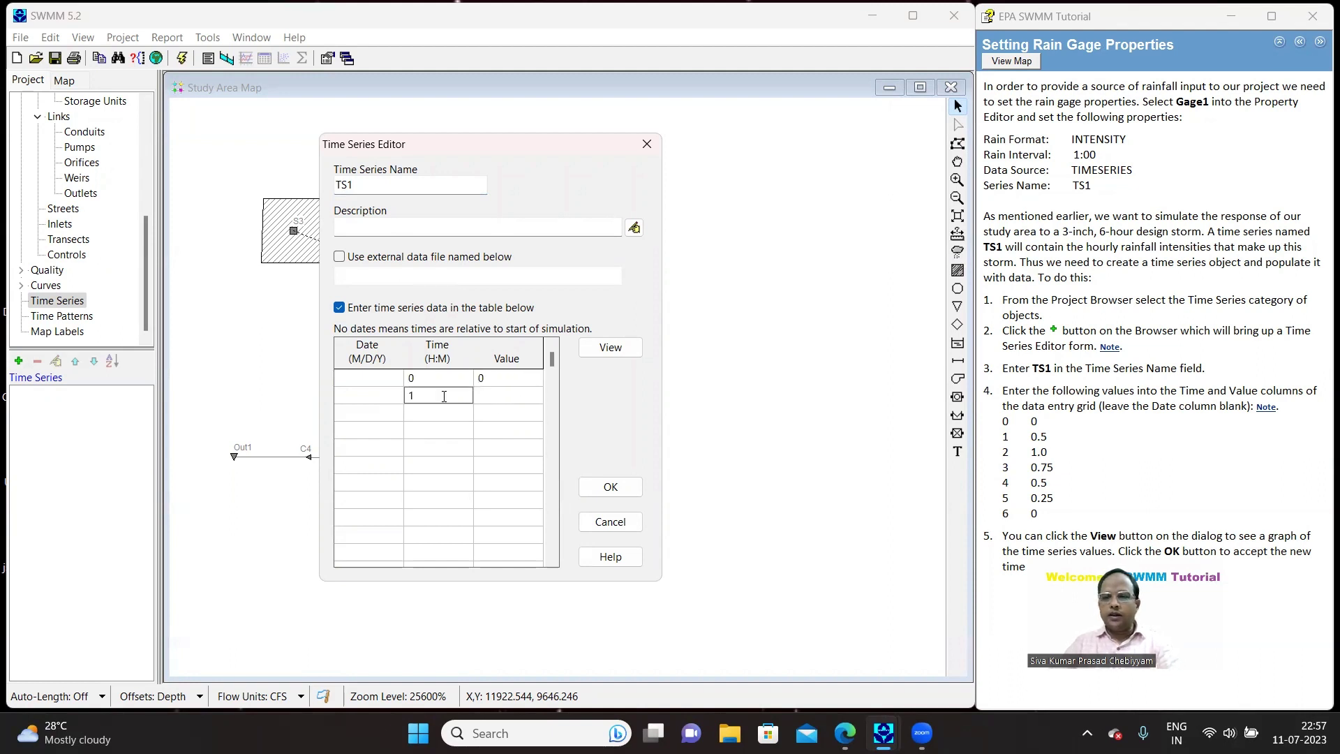
click(433, 419)
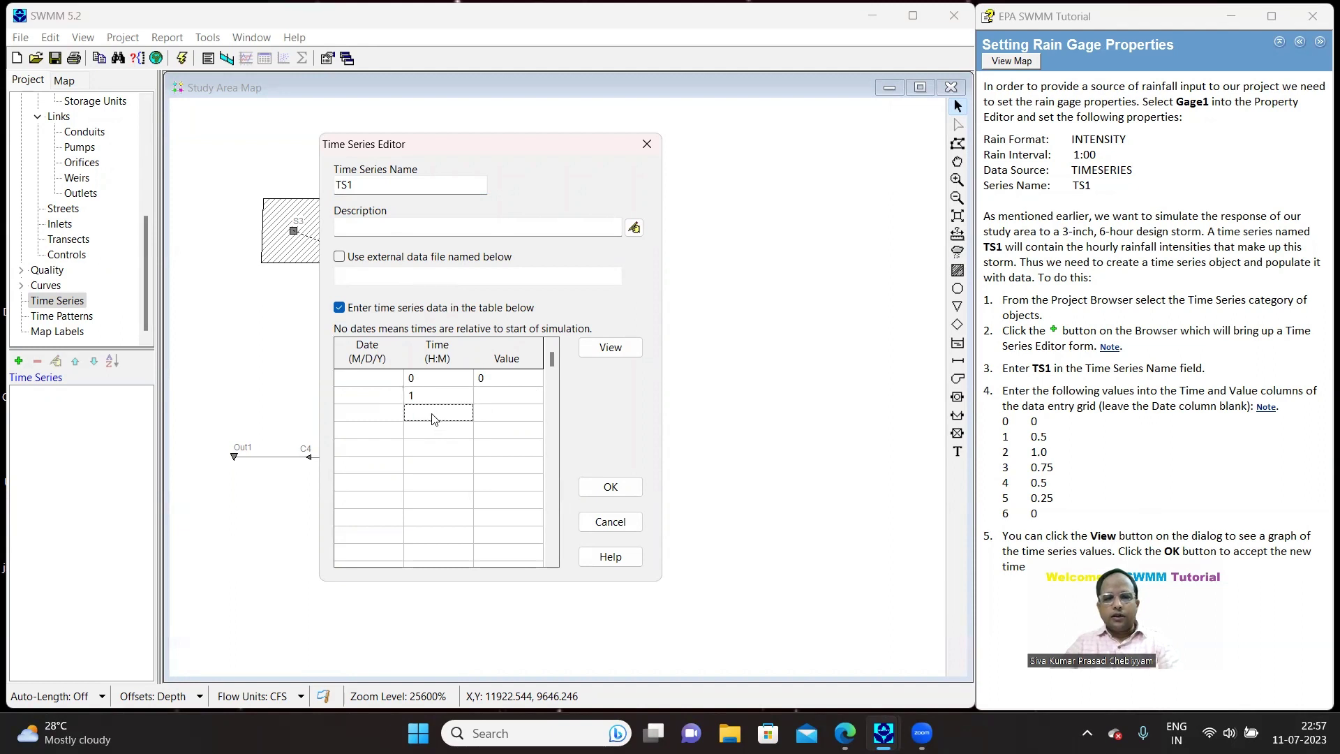
text(2)
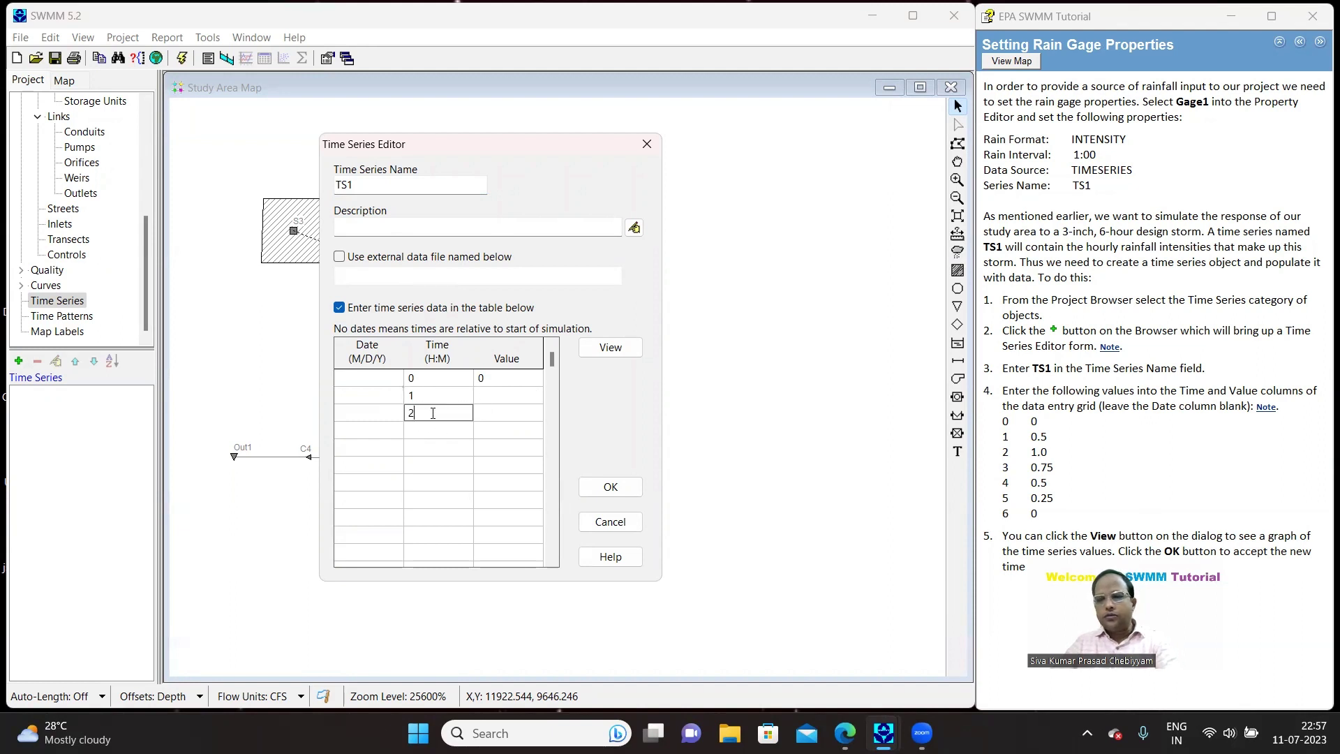
click(429, 439)
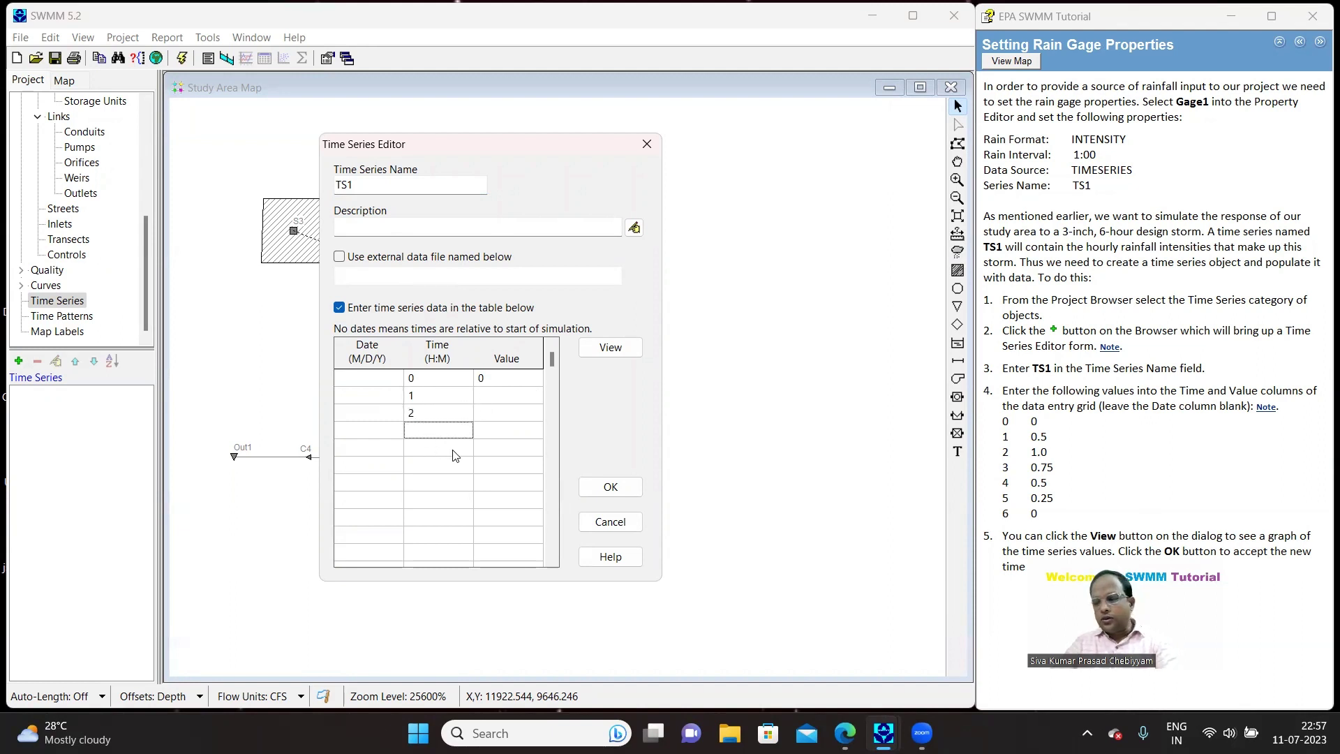
text(3)
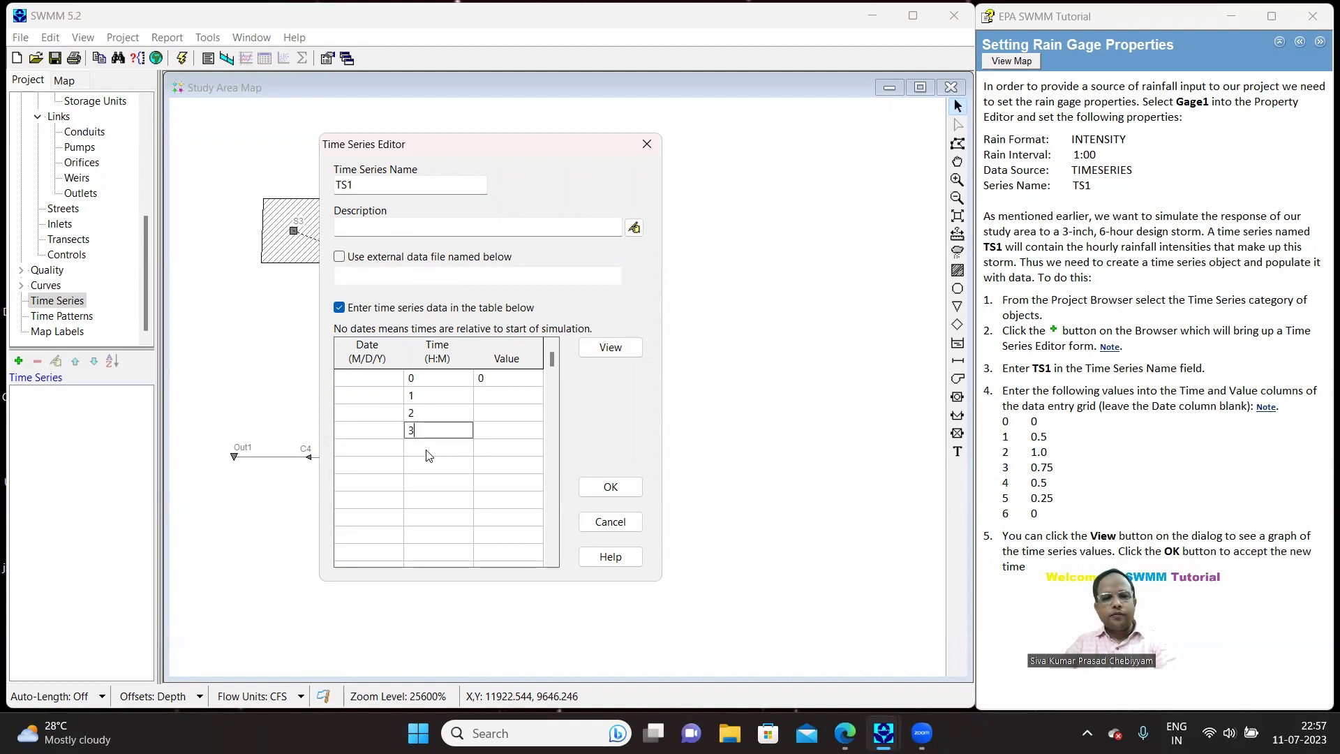
click(429, 452)
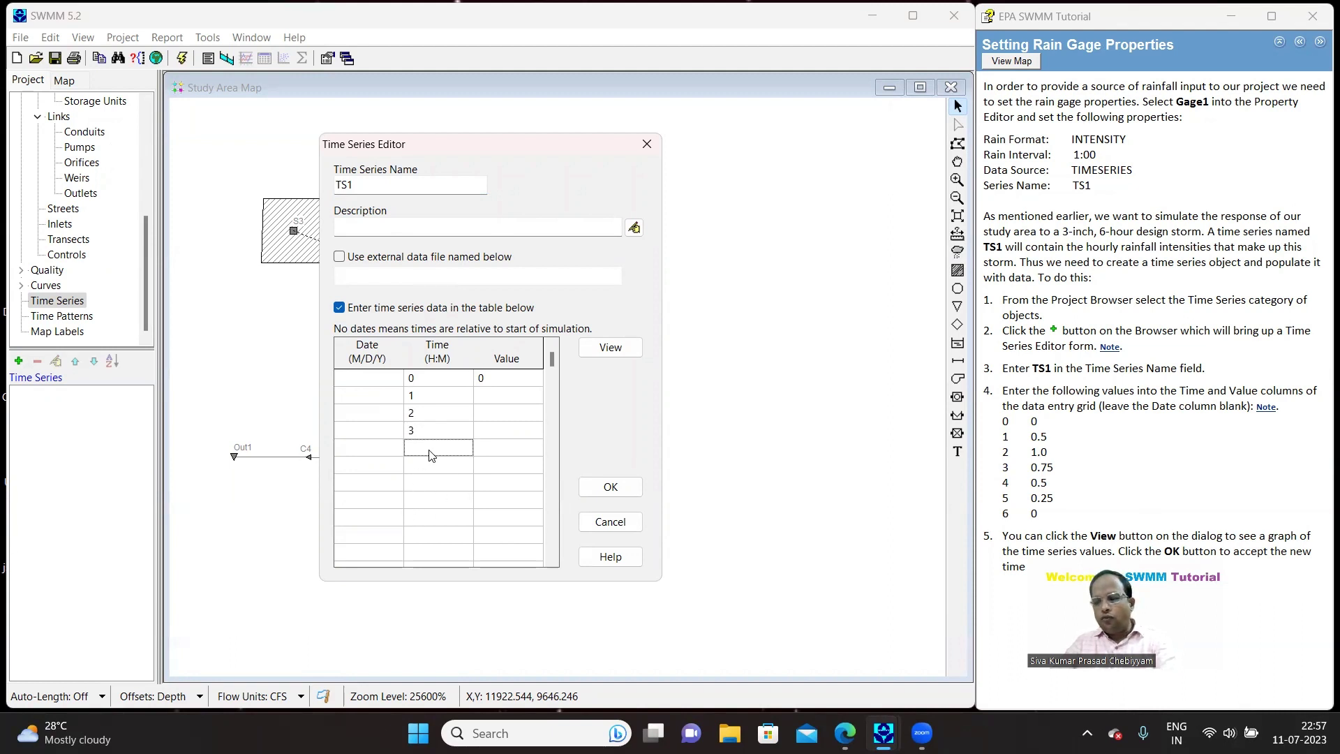
text(4)
click(423, 466)
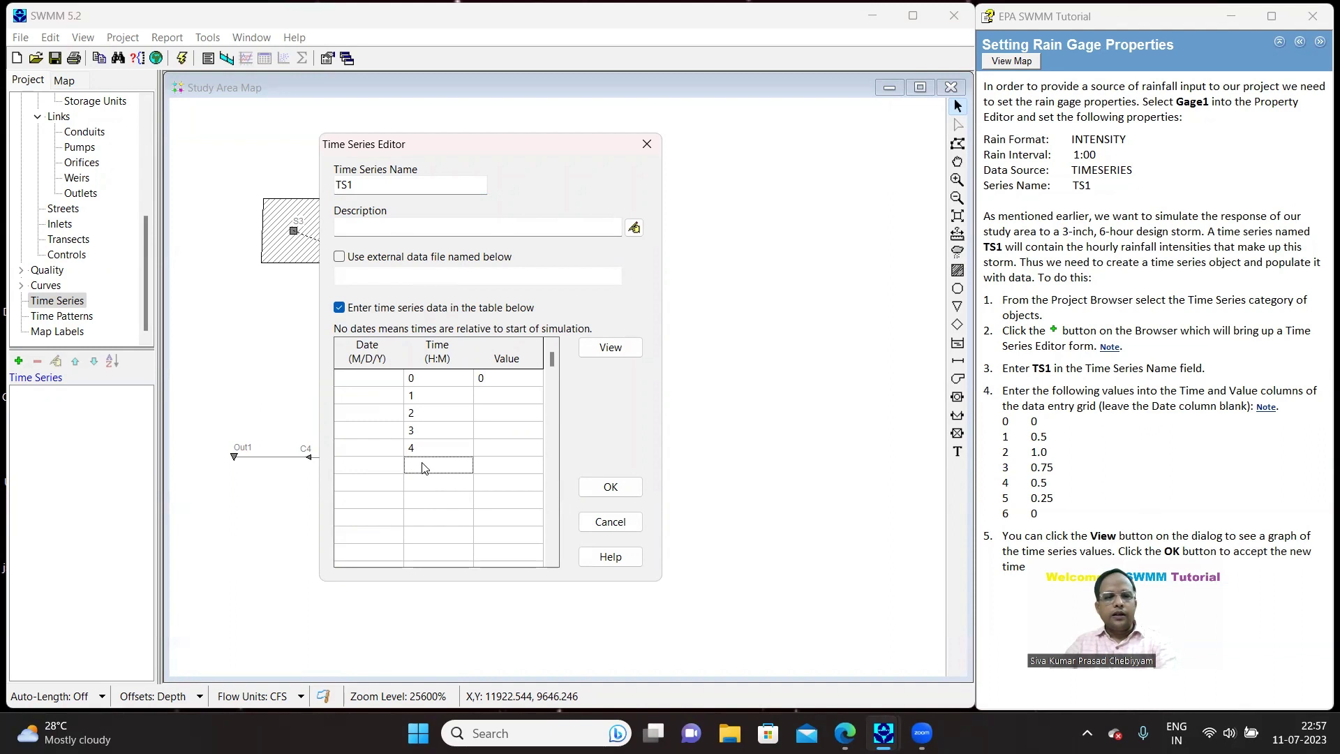
text(5)
click(421, 485)
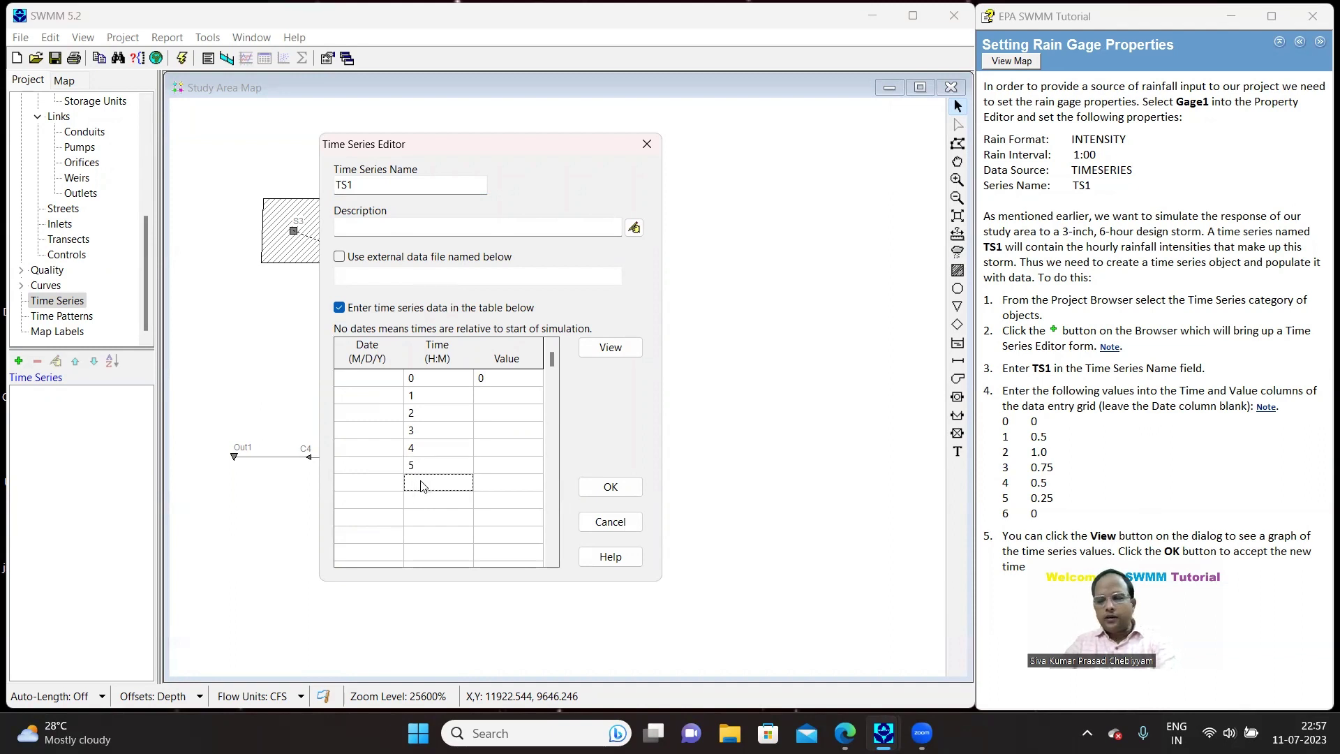
text(6)
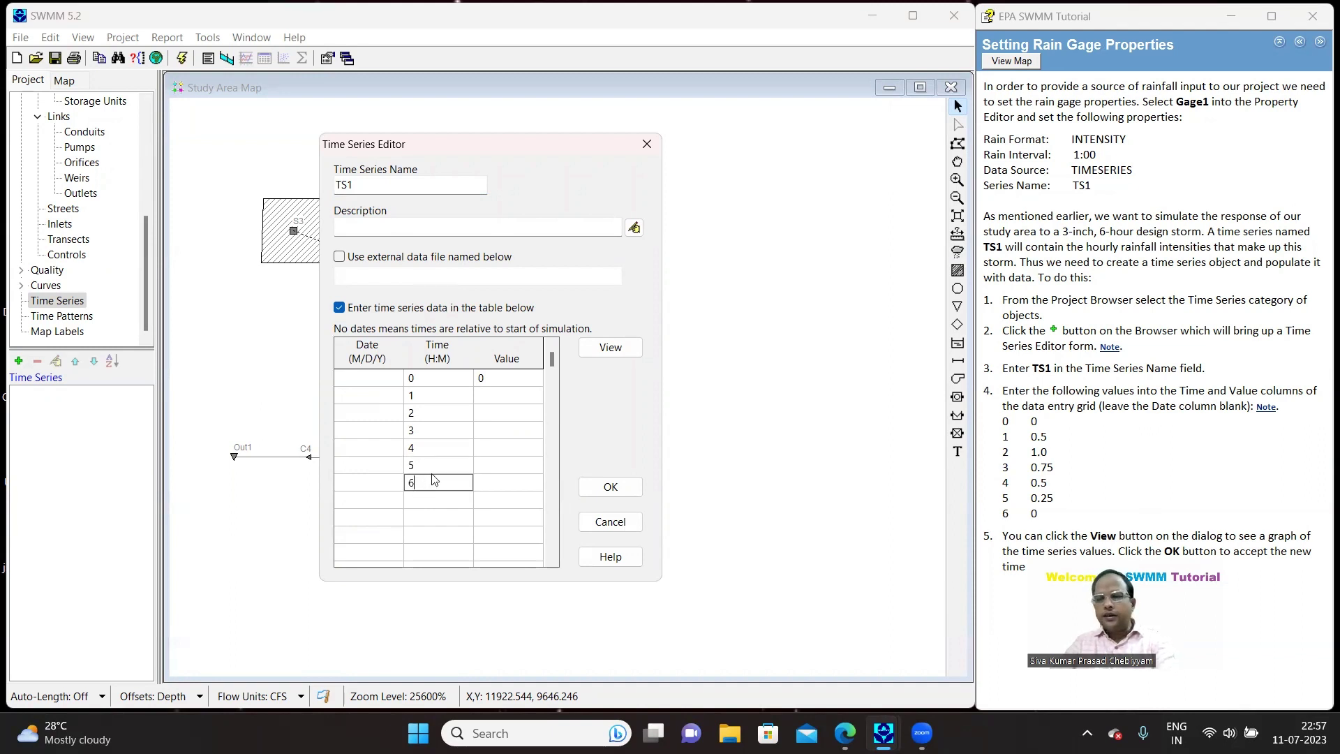
Step: Enter TS1's rainfall values 0.5, 1.0, 0.75, 0.5, 0.25 and 0 for hours 1 through 6
click(488, 396)
text(0.5)
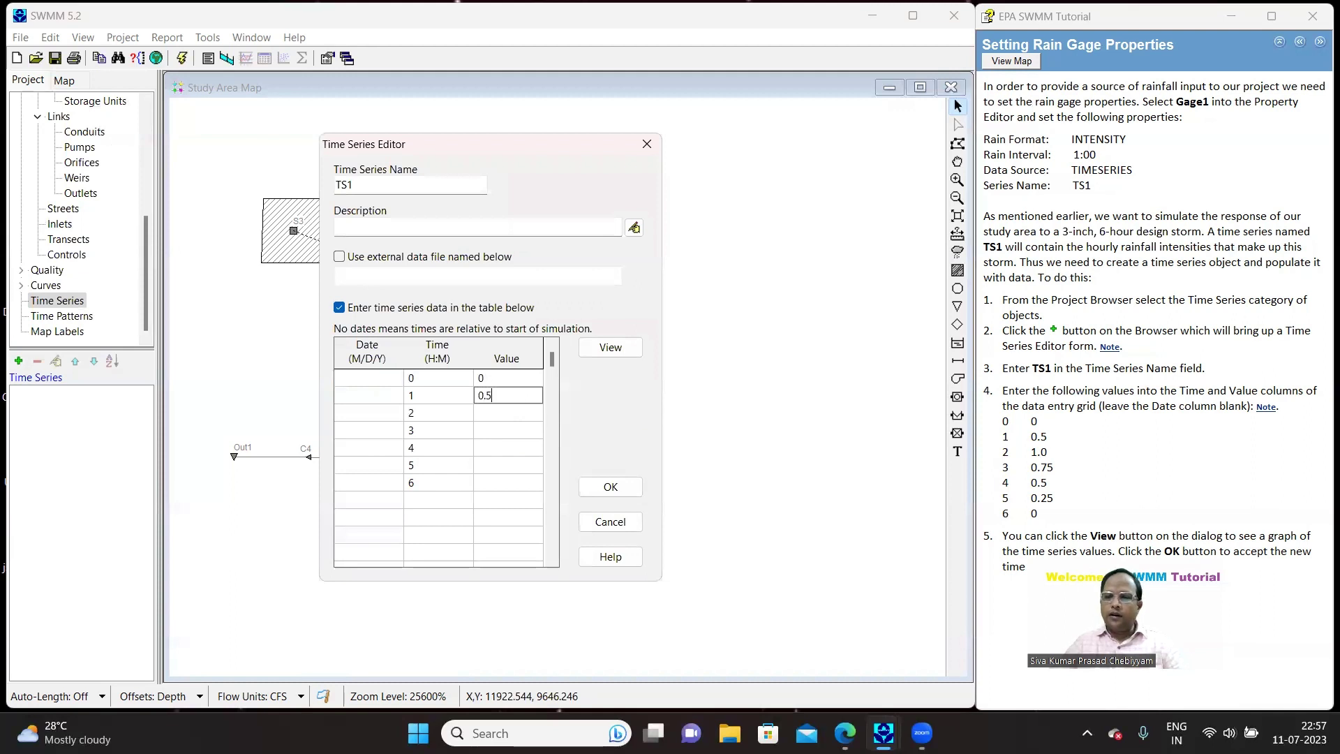
click(507, 414)
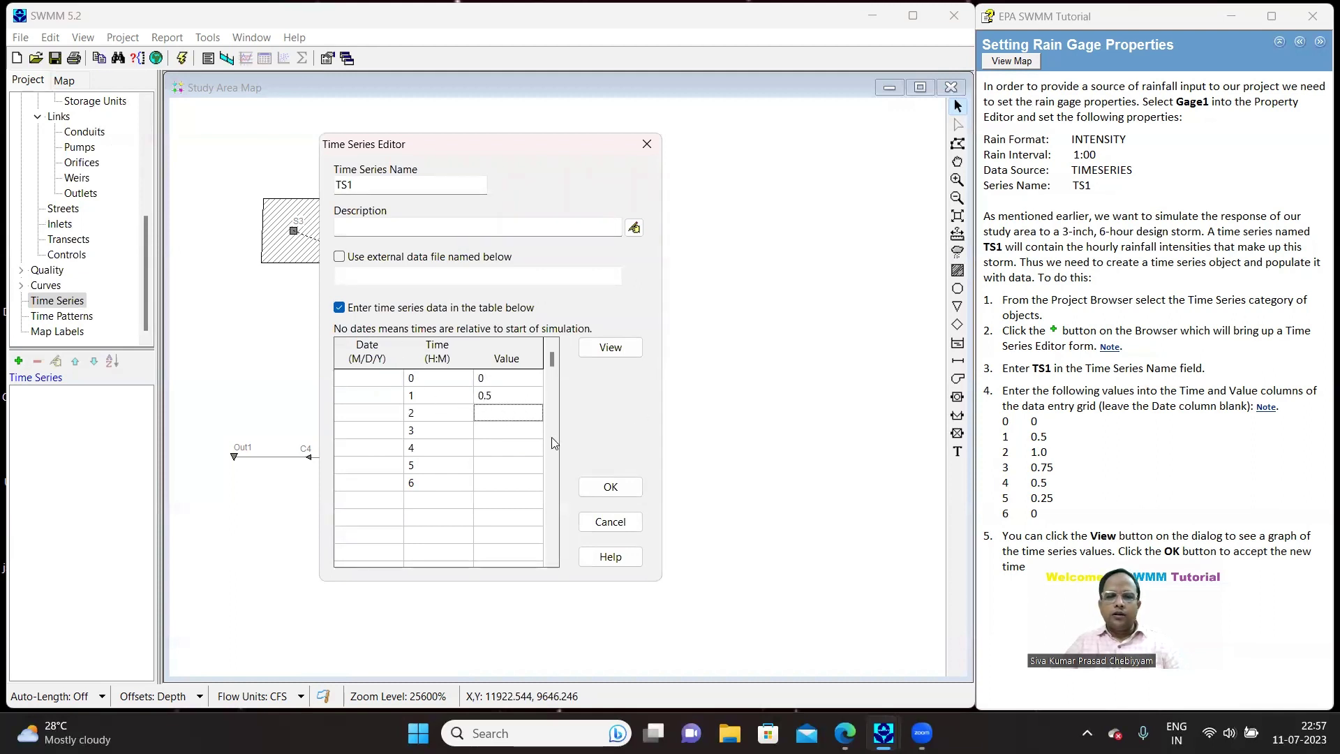
text(1)
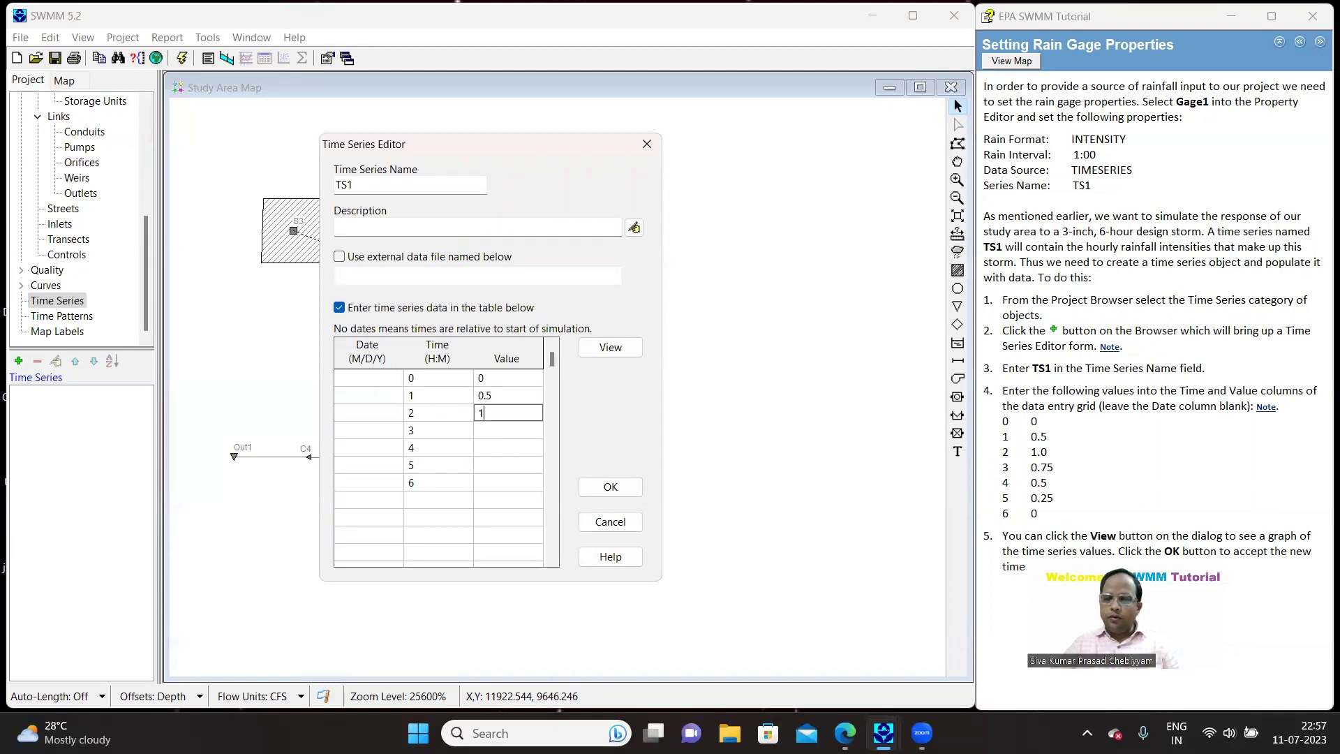
text(.0)
click(496, 430)
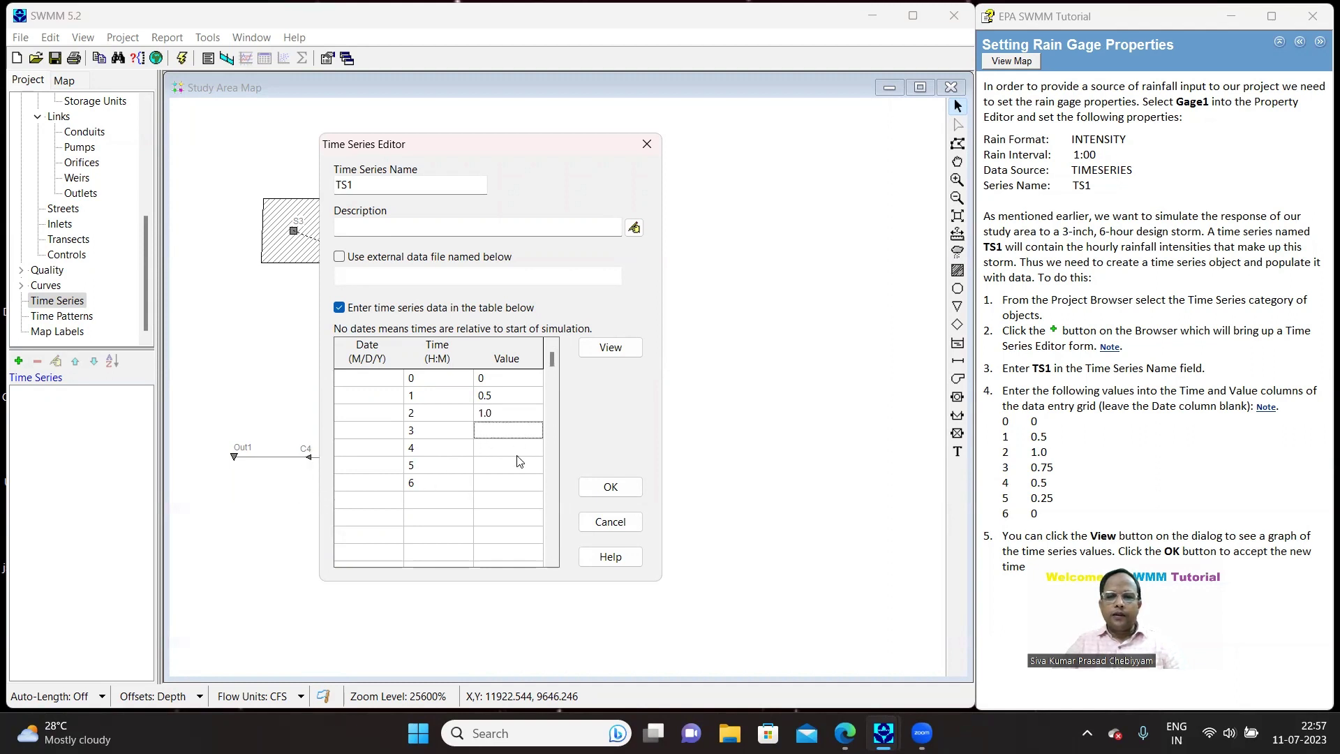
text(0.7)
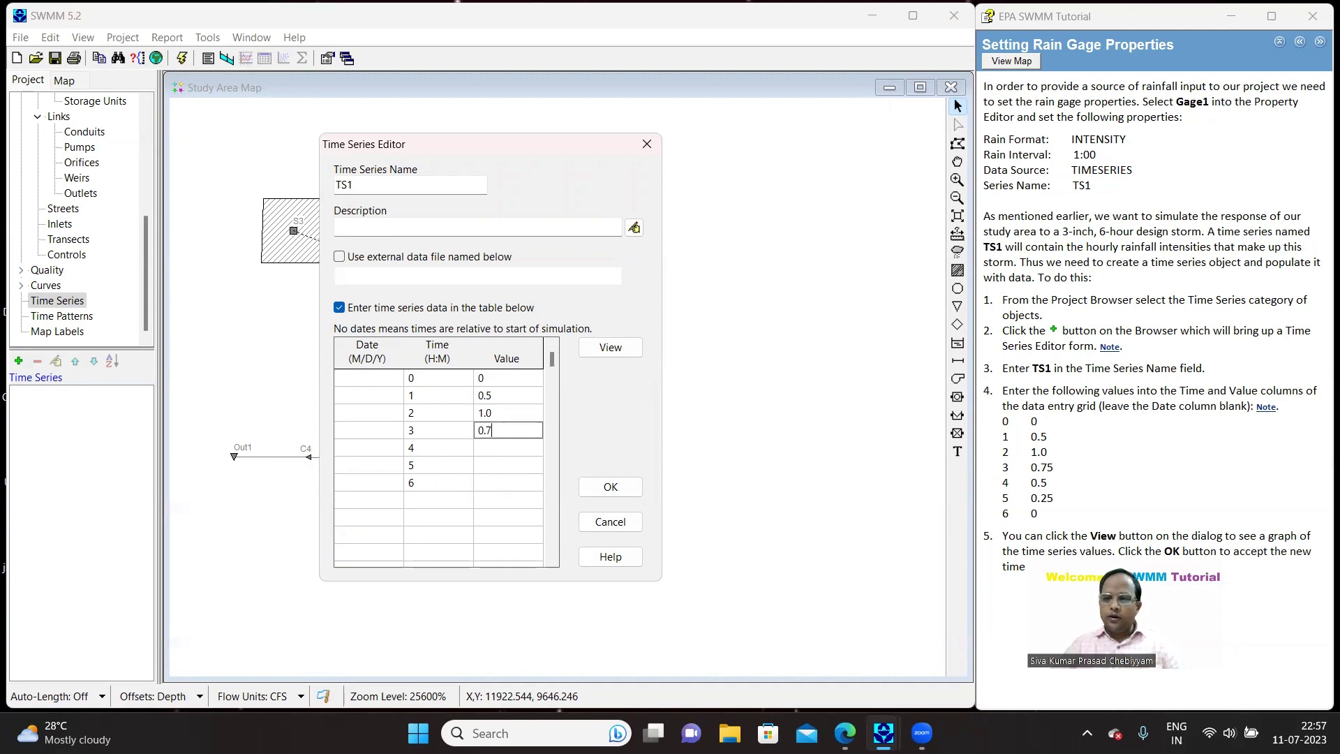
text(5)
click(507, 450)
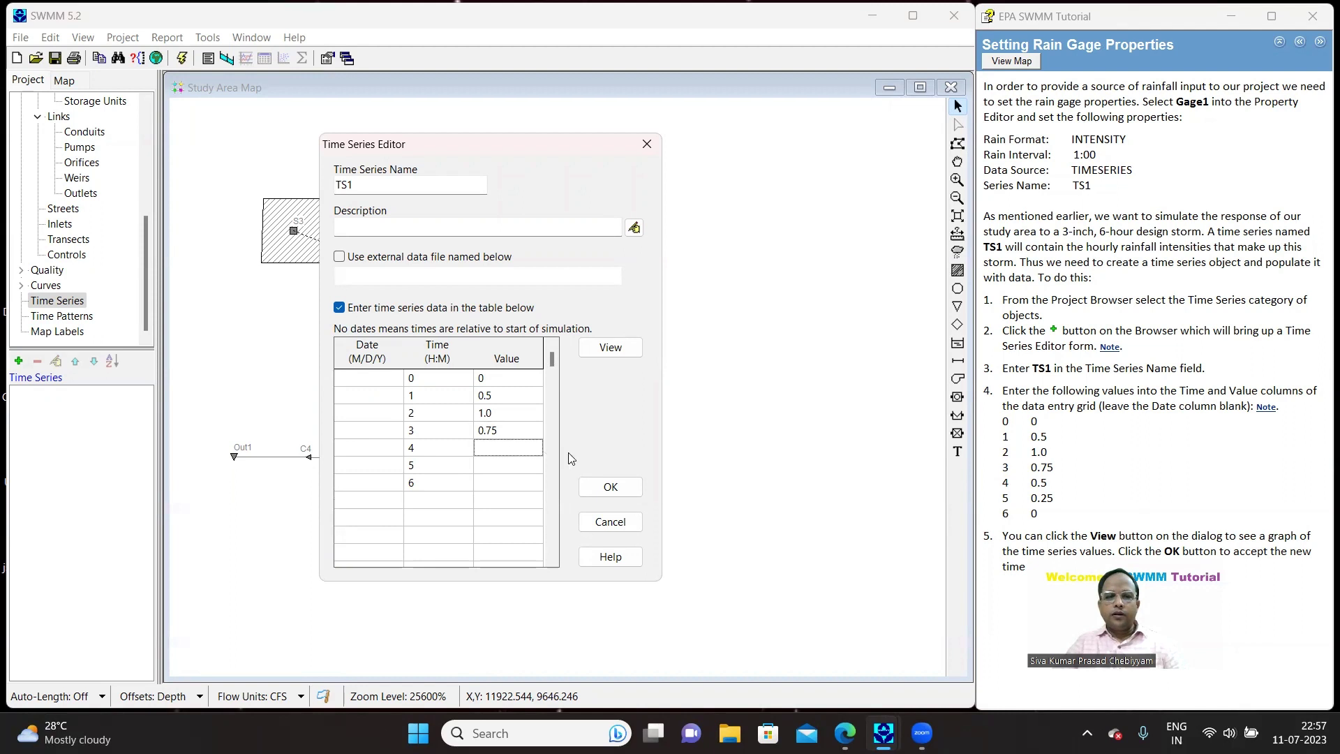
text(0.5)
click(495, 464)
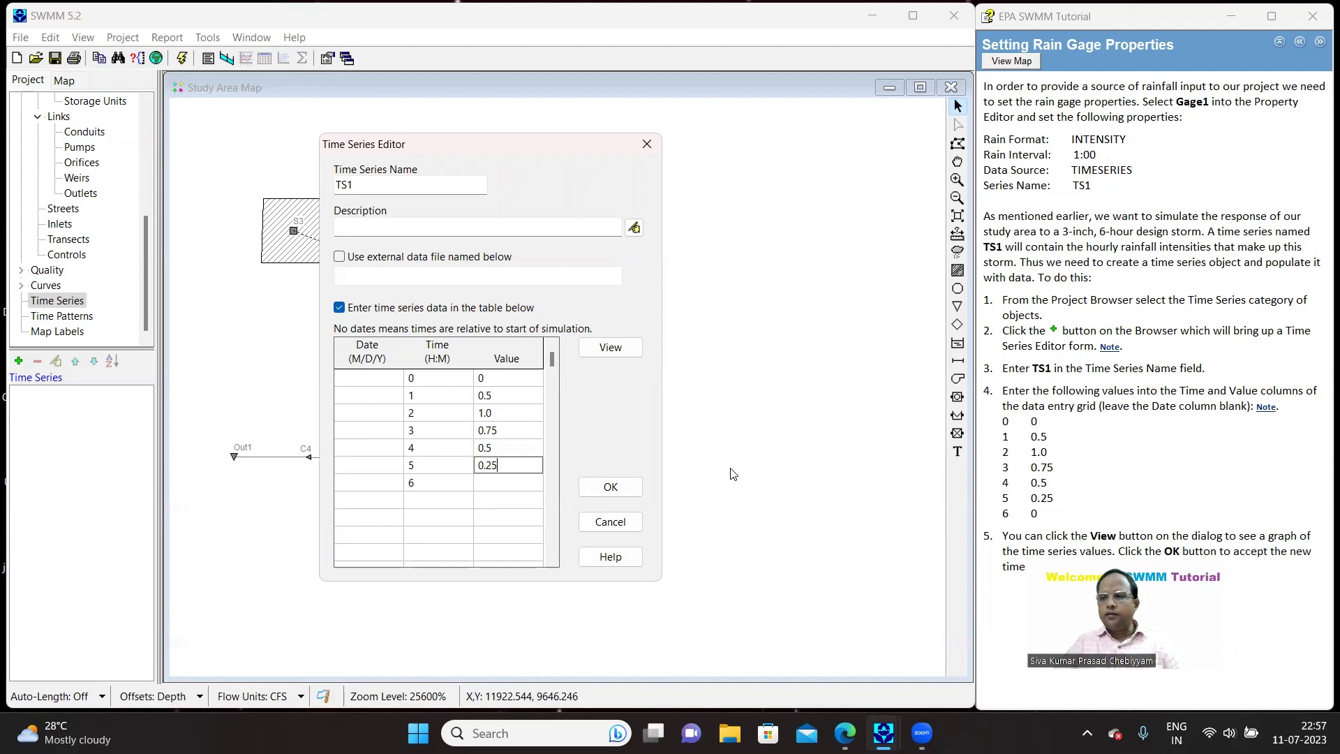
click(495, 485)
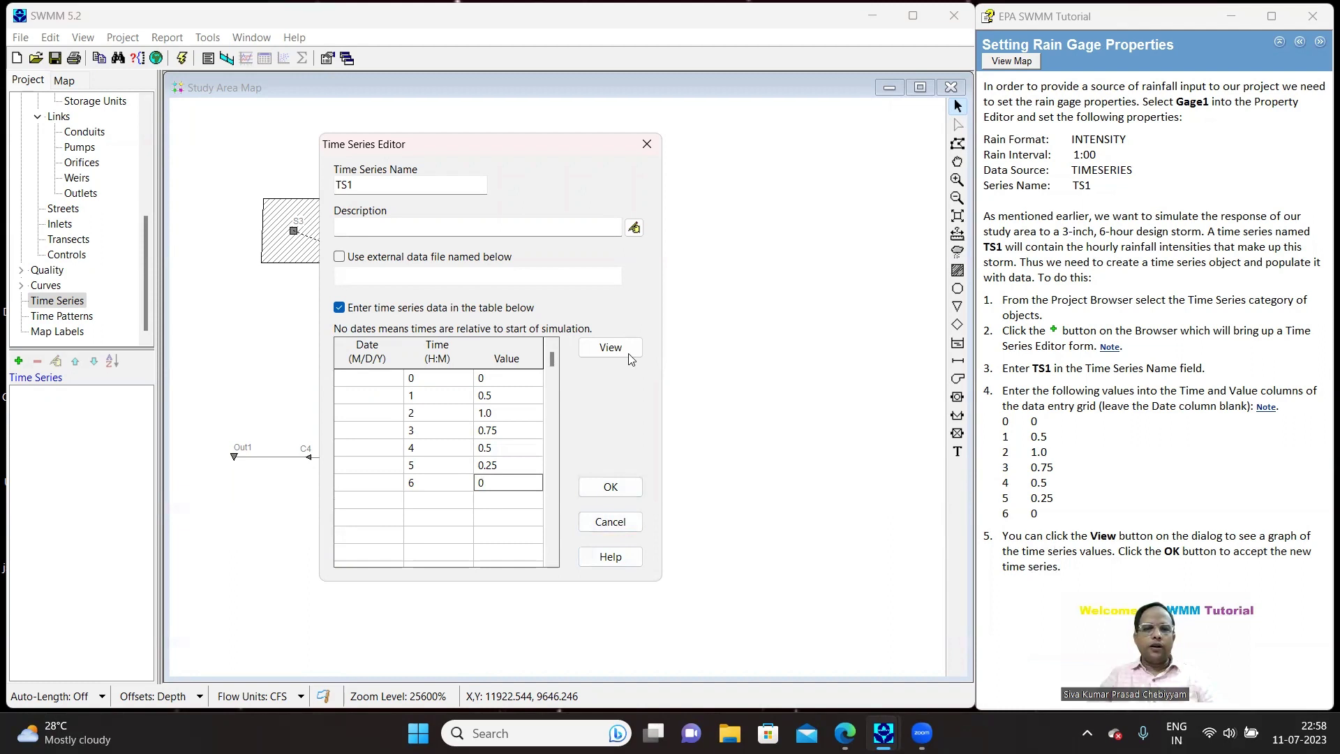
Step: Preview the graph of time series TS1, close the preview and accept the new time series
click(611, 347)
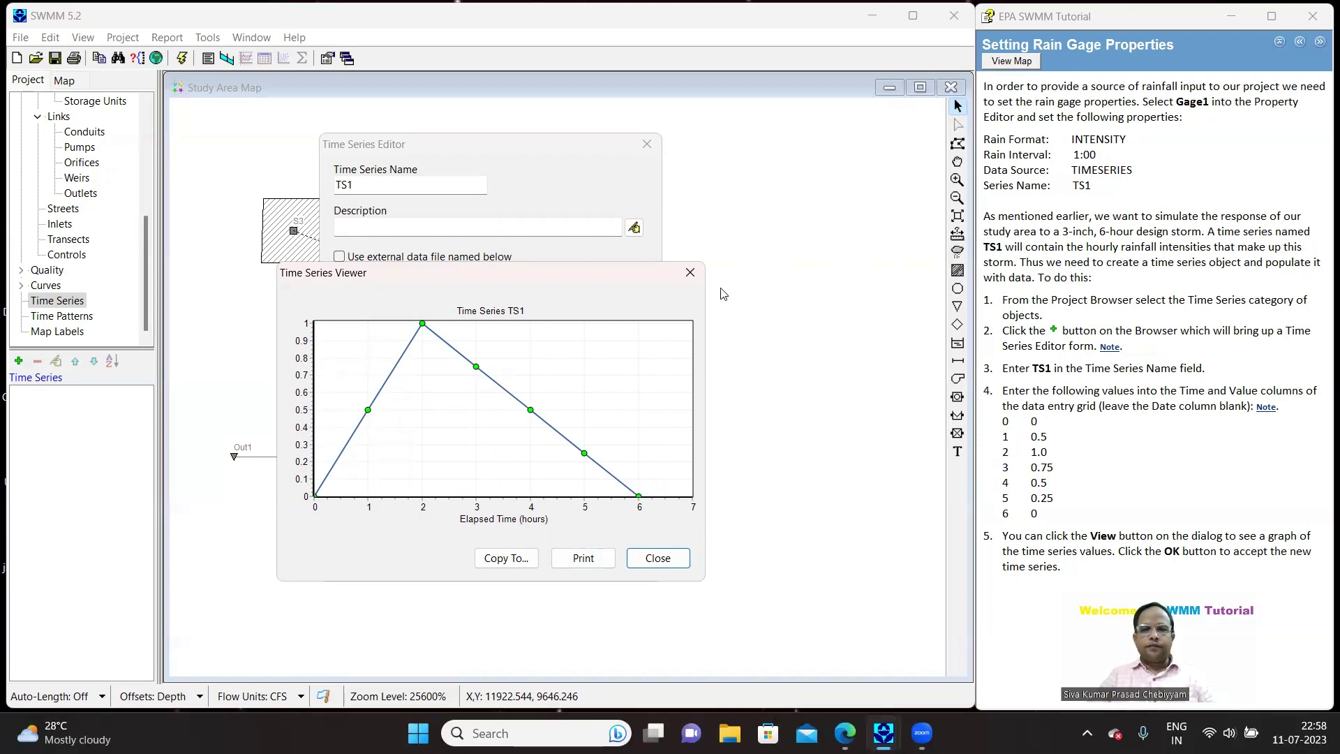
click(699, 271)
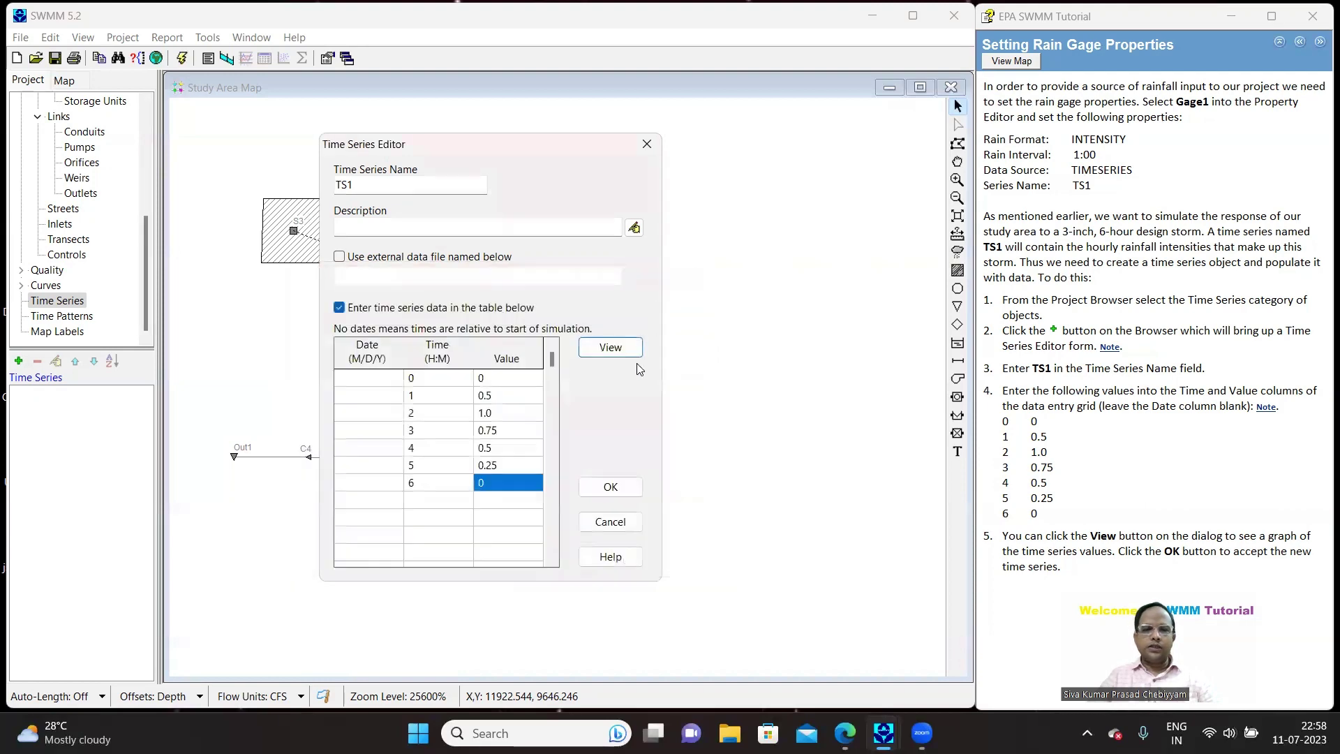
click(625, 487)
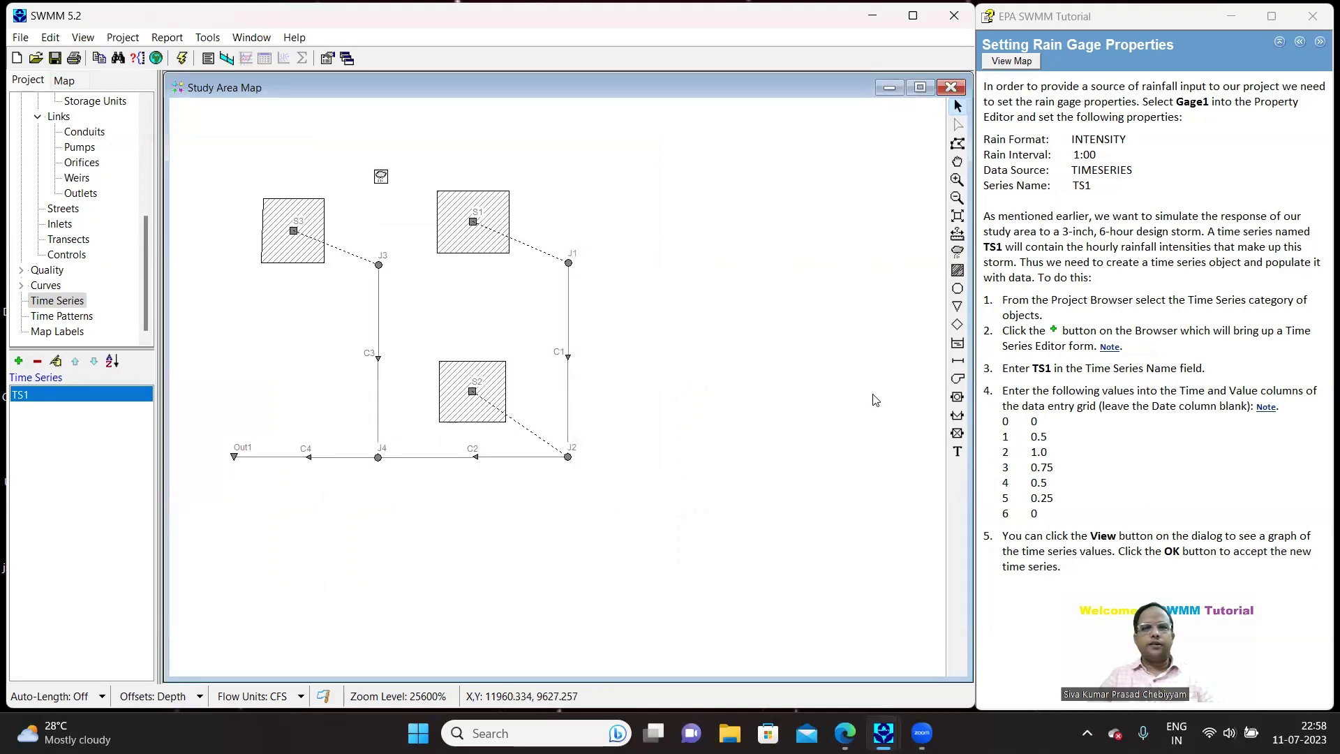
Step: Advance the tutorial to Saving and Opening Projects and set the project title to "Tutorial Example"
click(1319, 41)
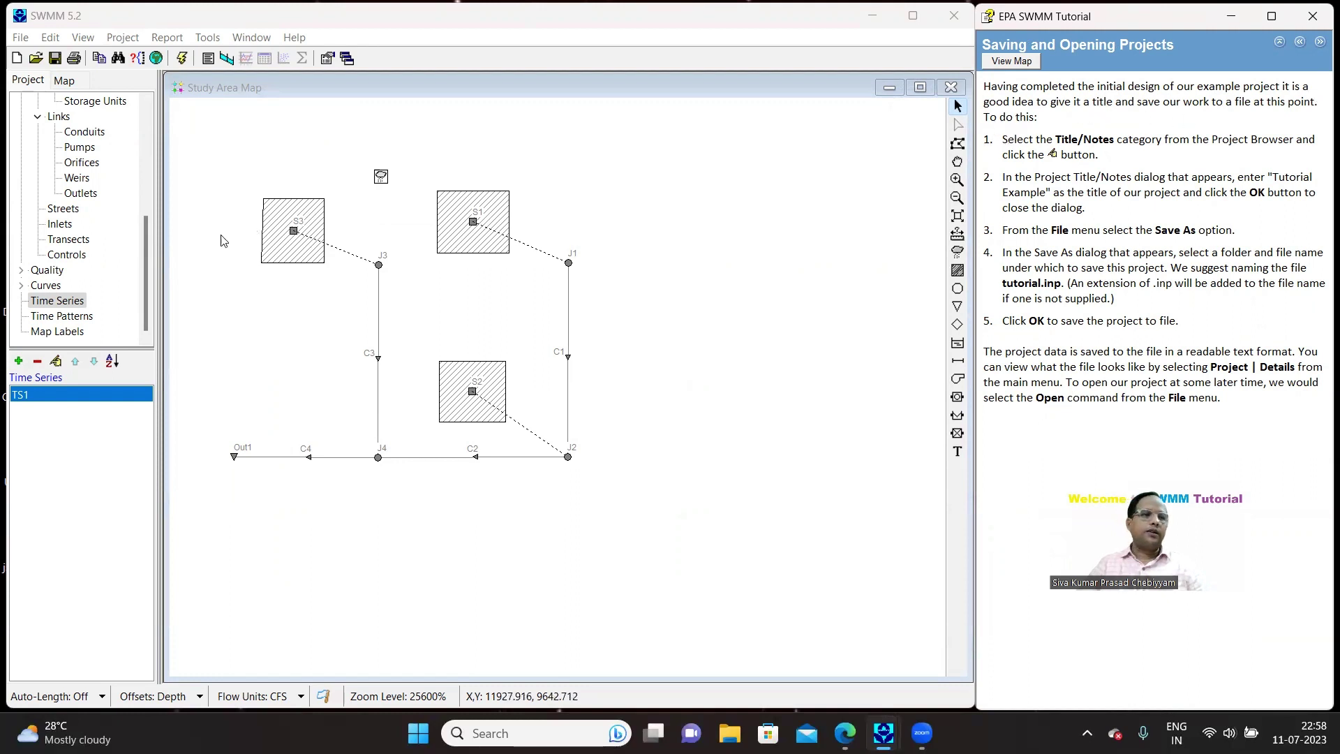
scroll(137, 171, up, 1)
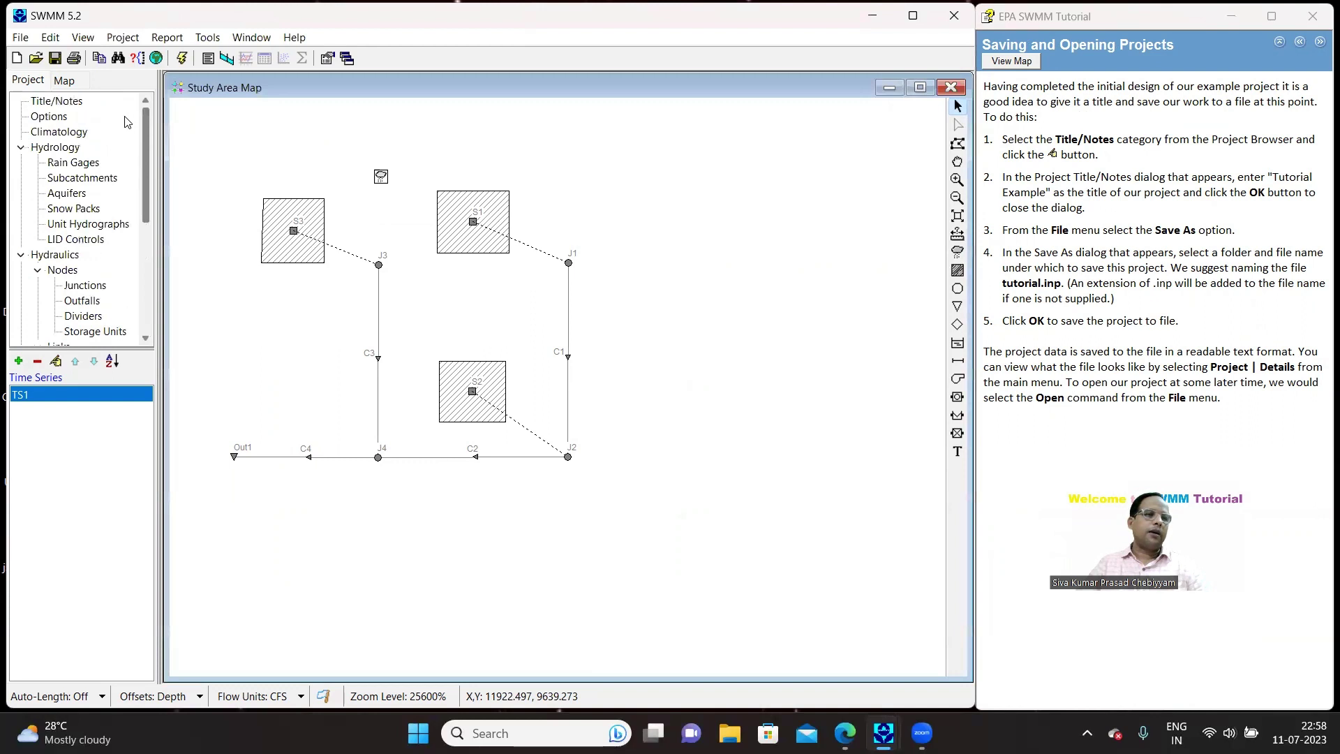
click(36, 102)
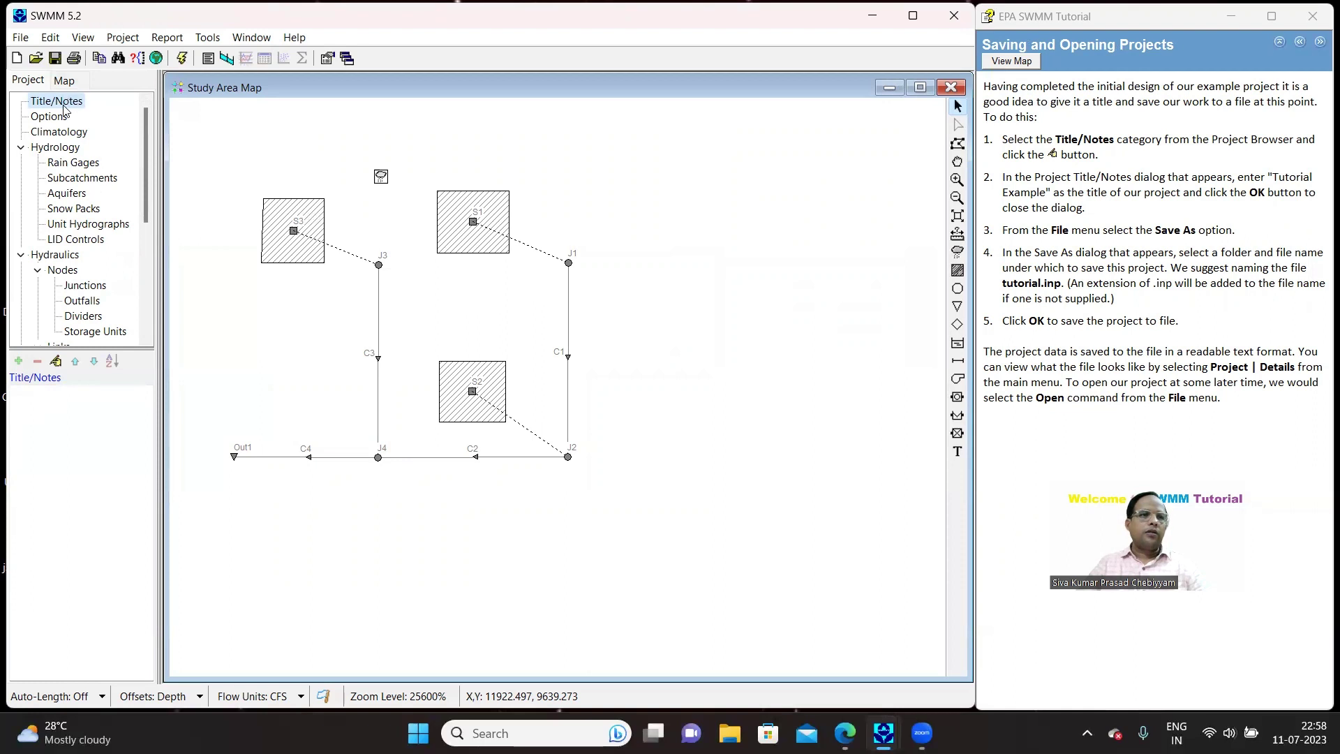
click(56, 361)
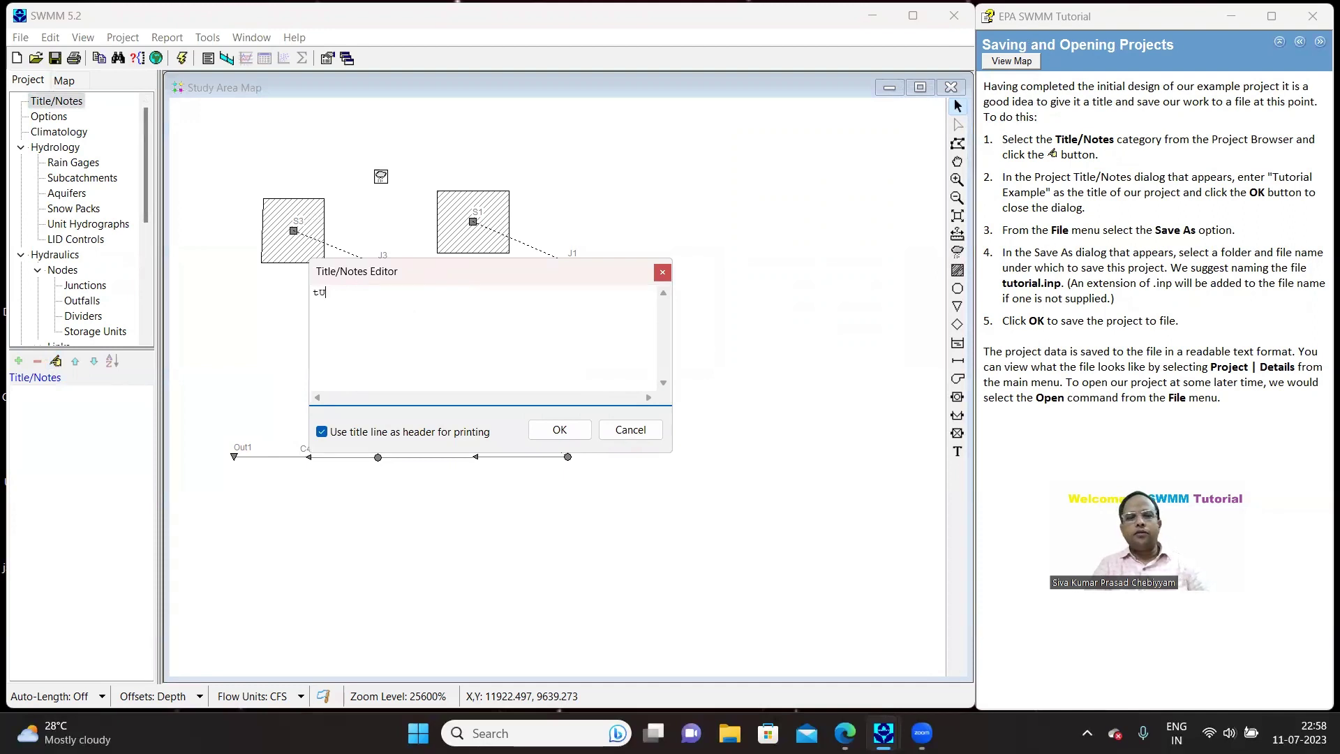
text(Tutorial Example)
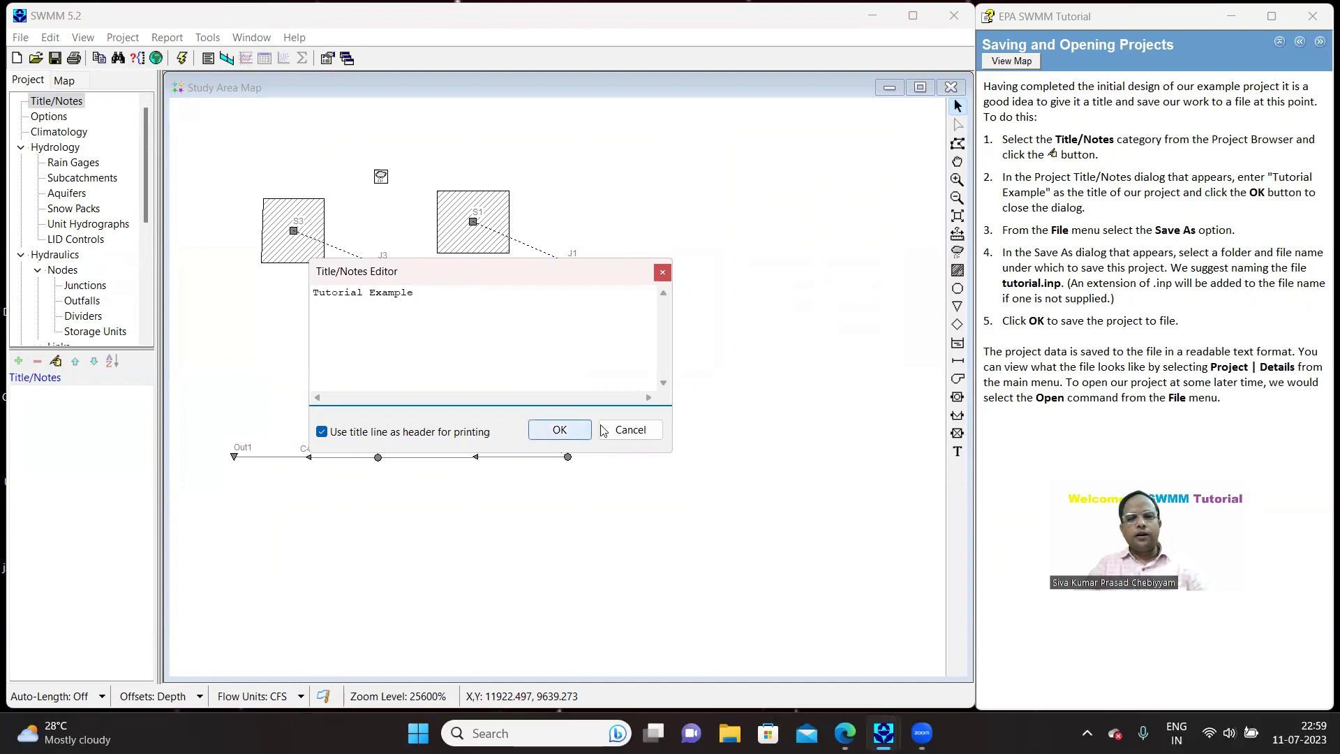
click(564, 438)
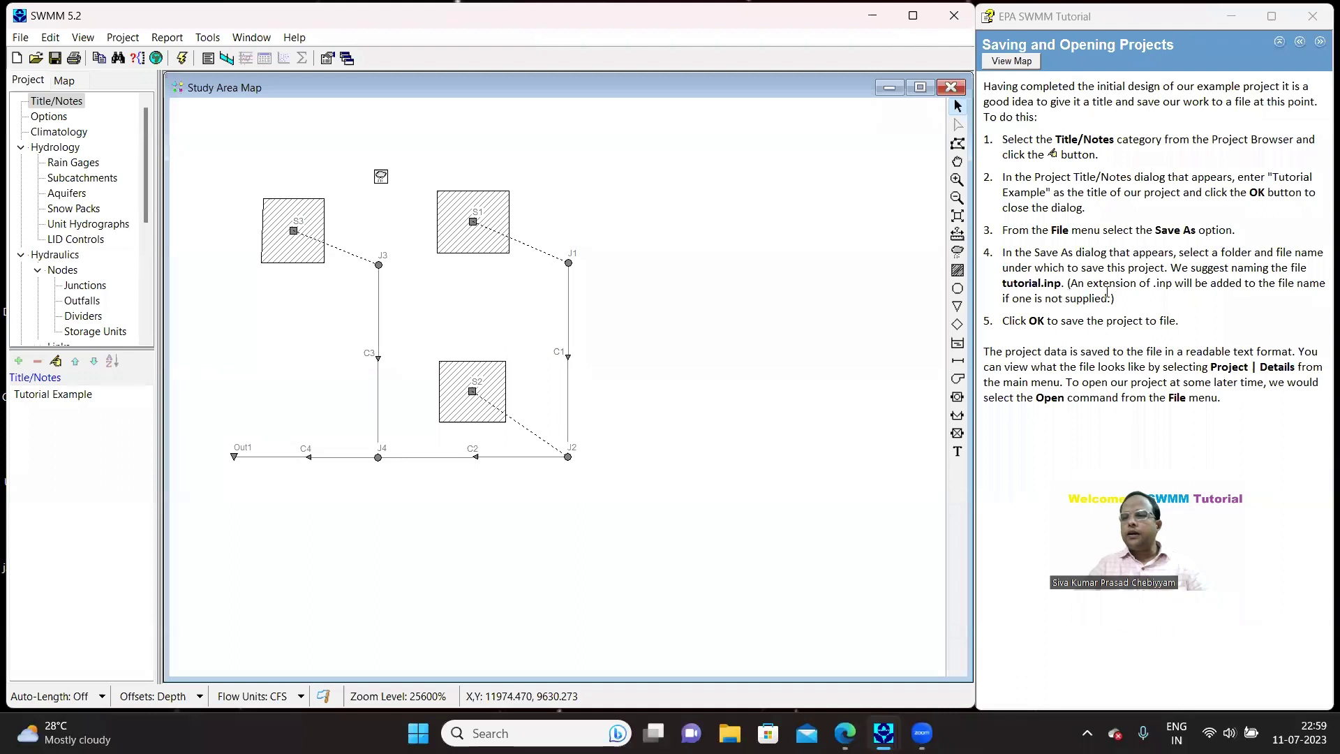
Step: Start saving the project under a new name and create a folder named "MY_MSWW_First Project" inside EPA SWMM Projects
click(27, 37)
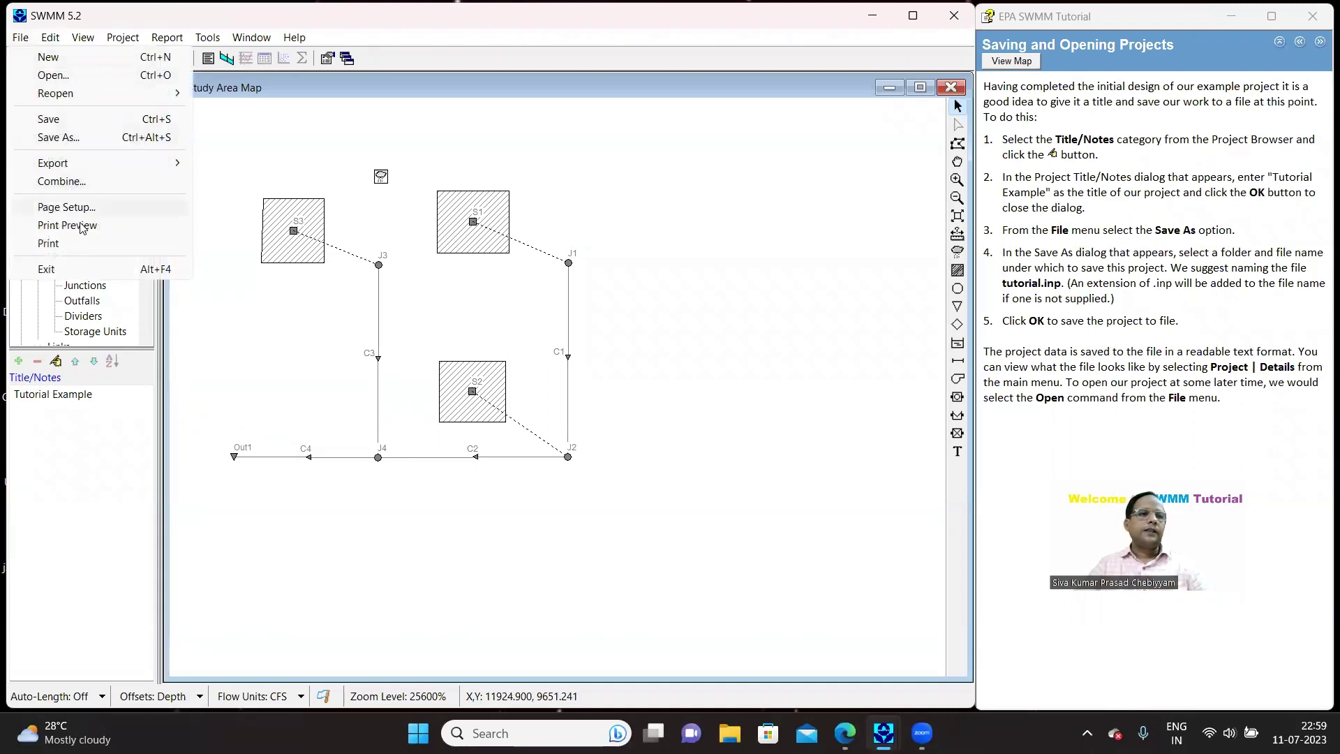
click(88, 138)
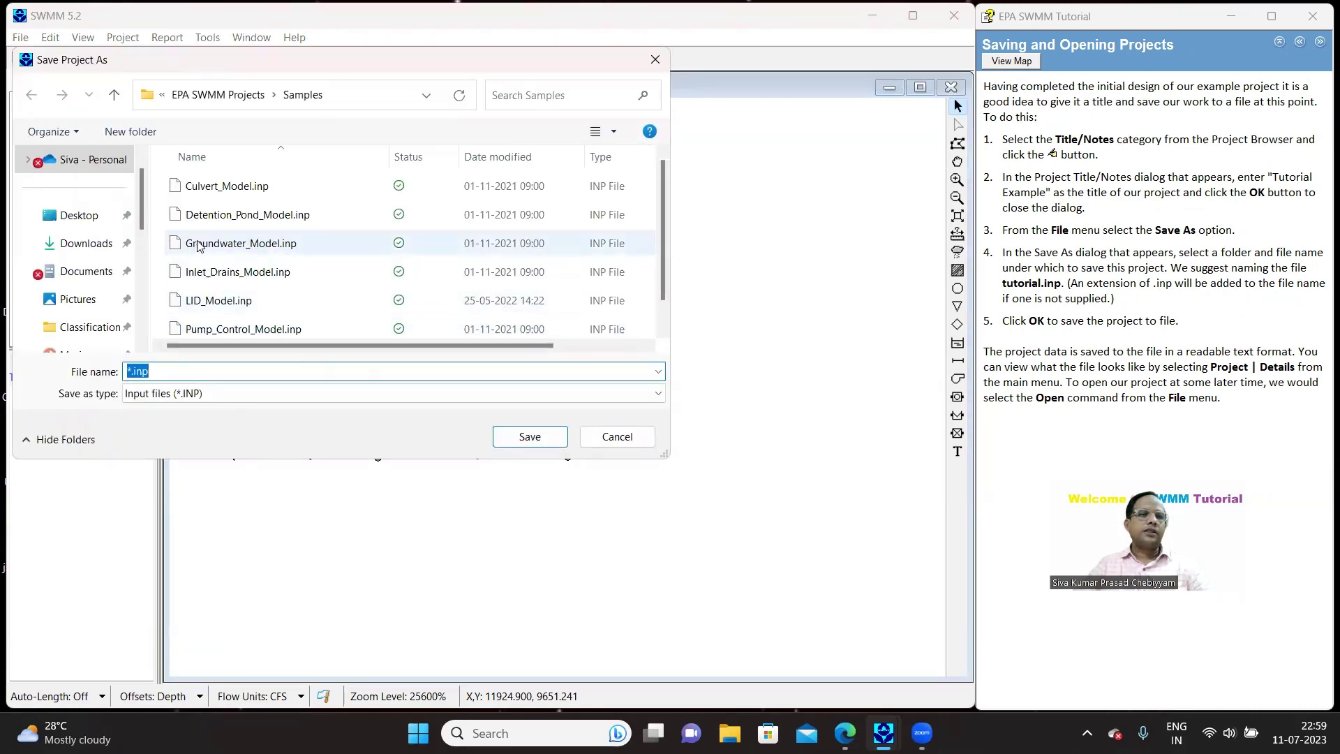
click(219, 96)
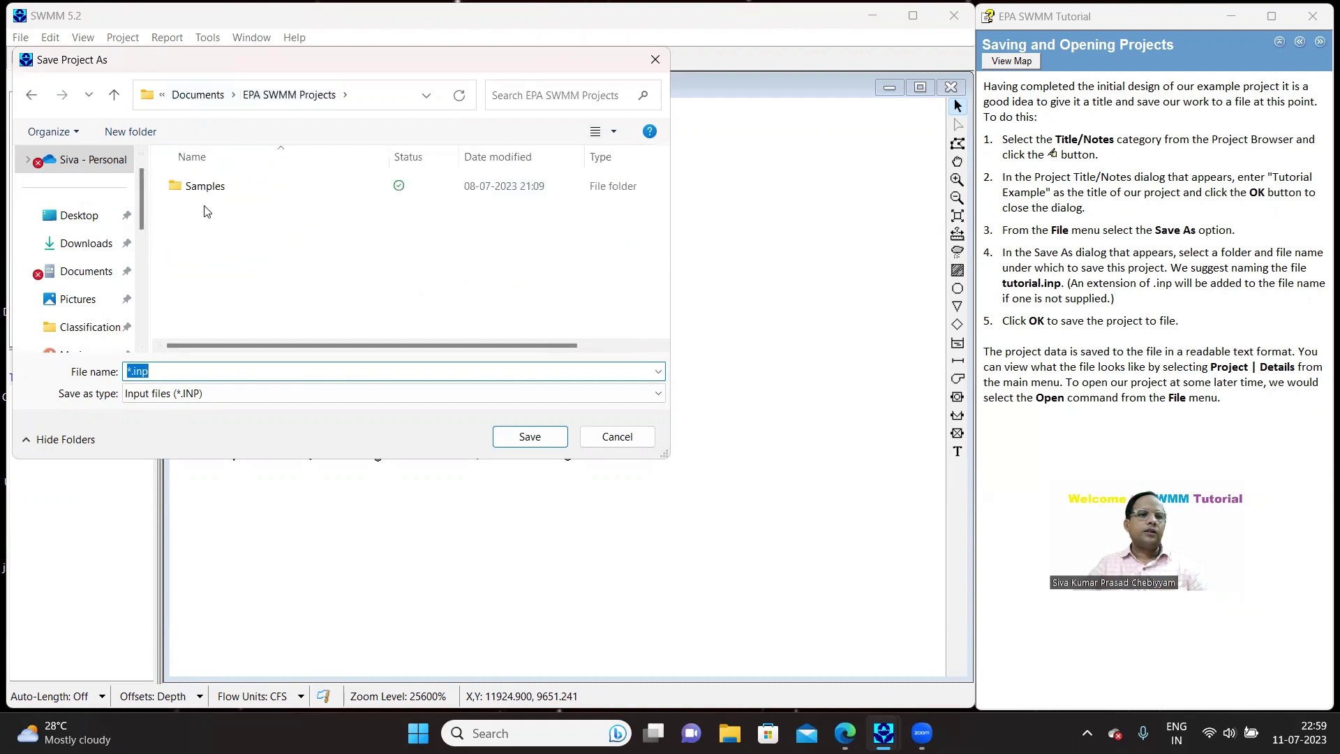
double_click(203, 185)
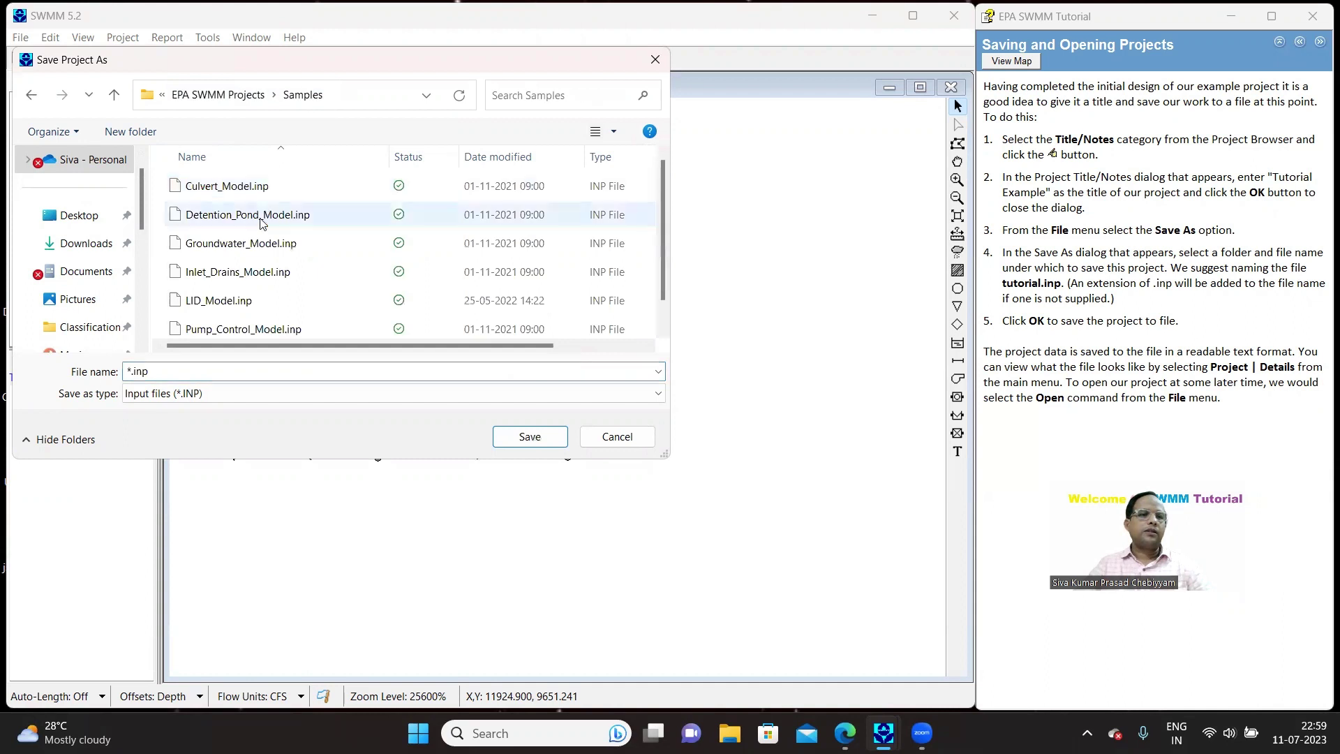
click(238, 96)
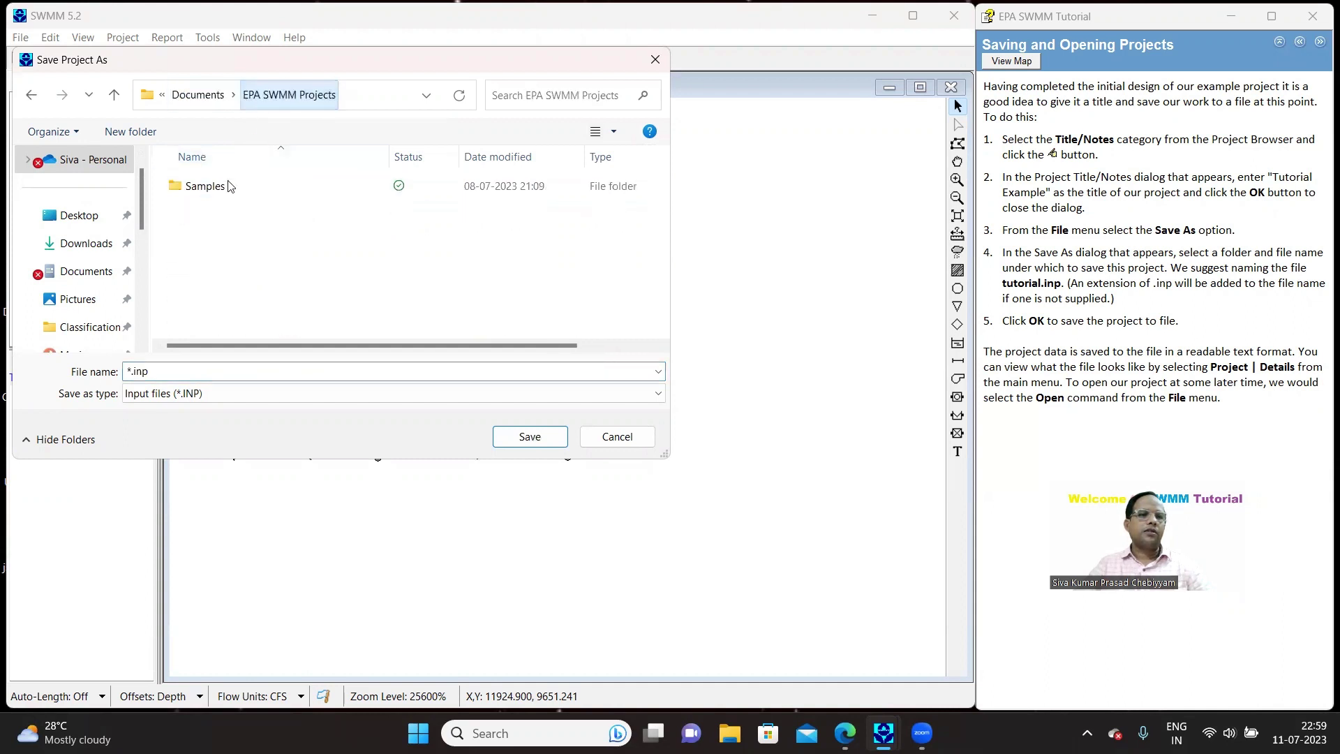
right_click(195, 230)
mouse_move(353, 504)
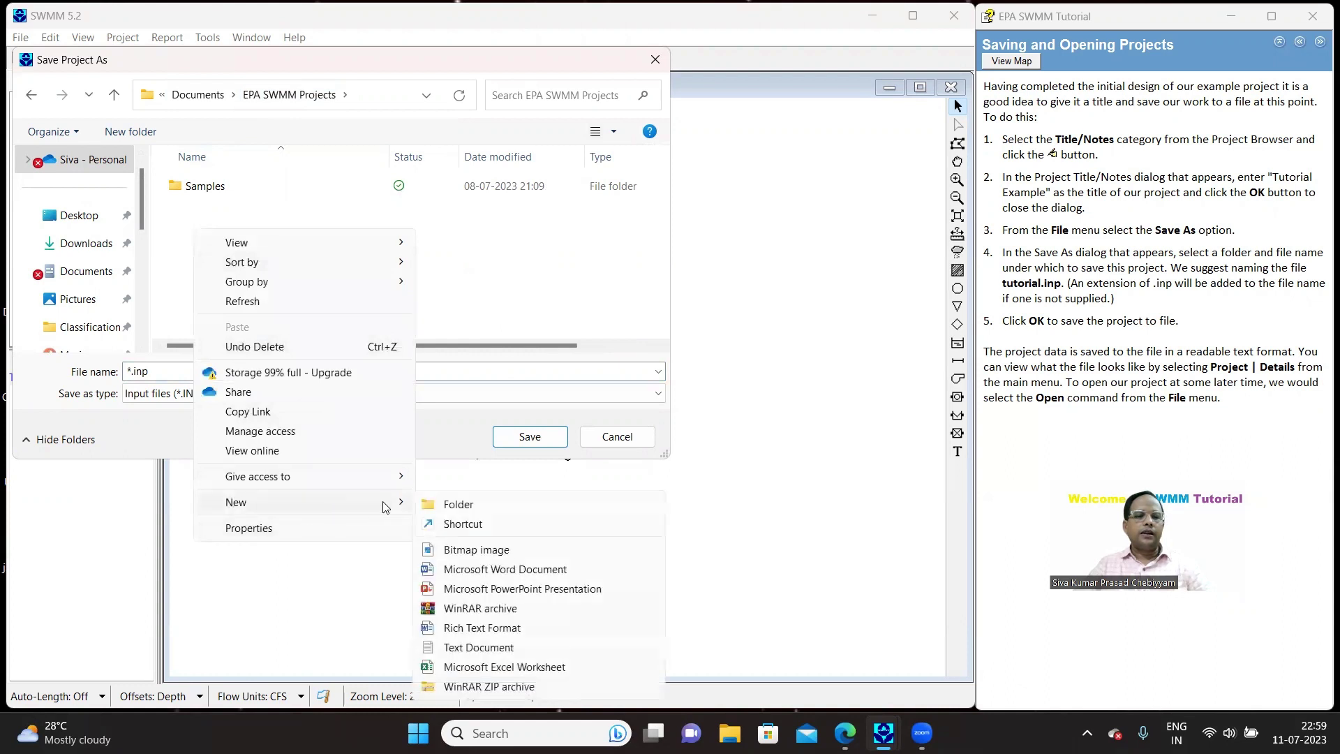
click(447, 504)
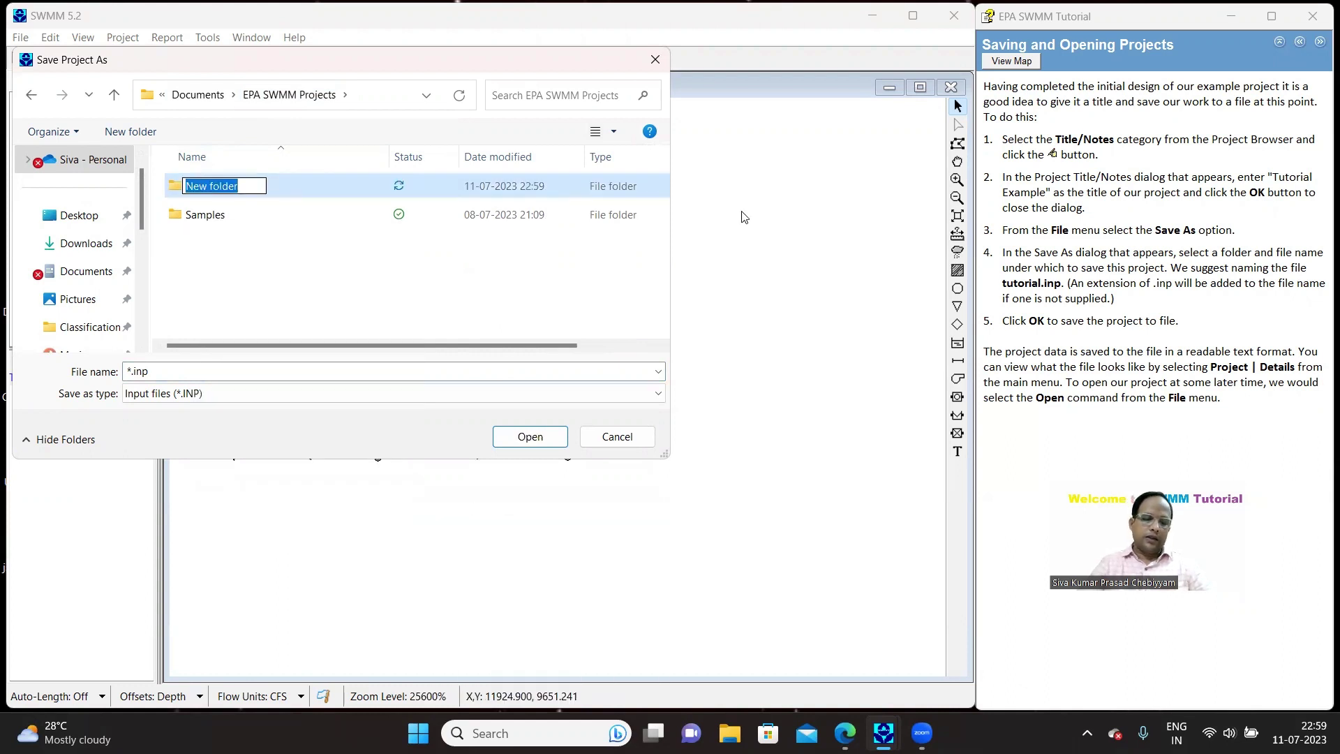
text(MY)
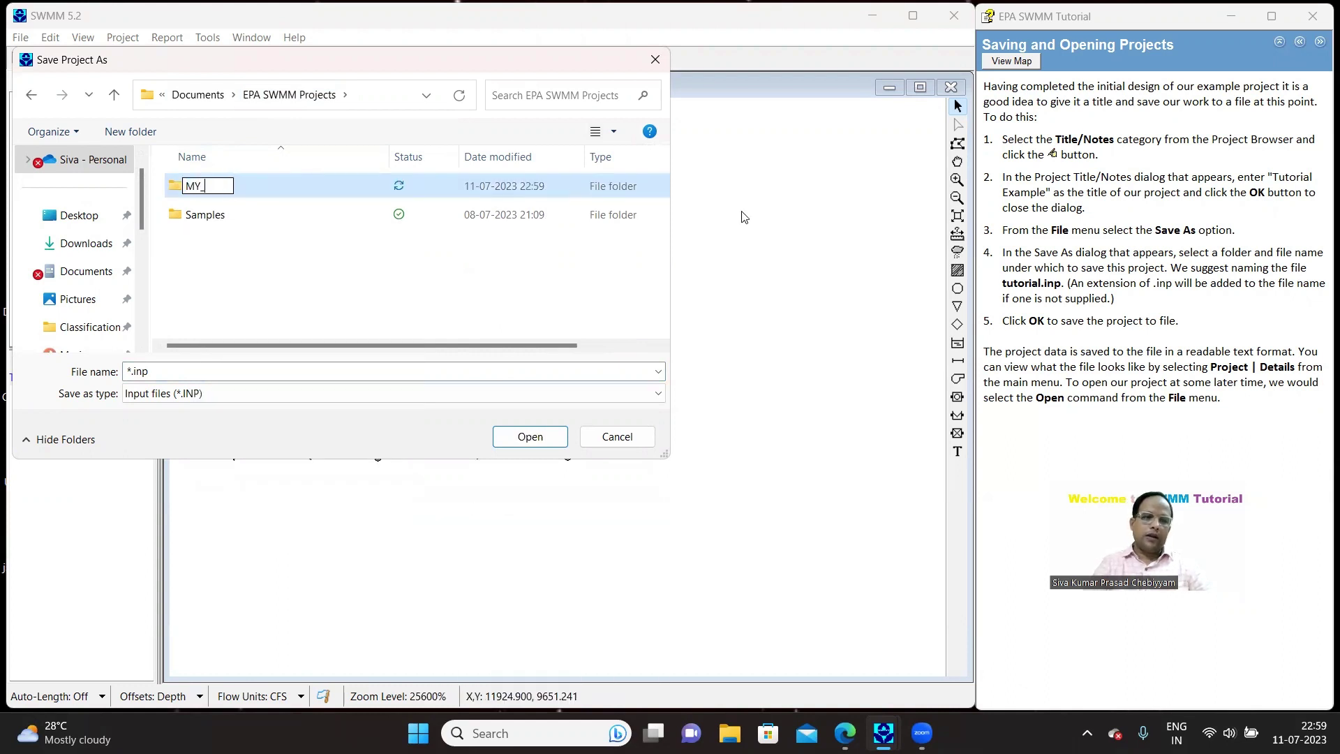
text(_MS)
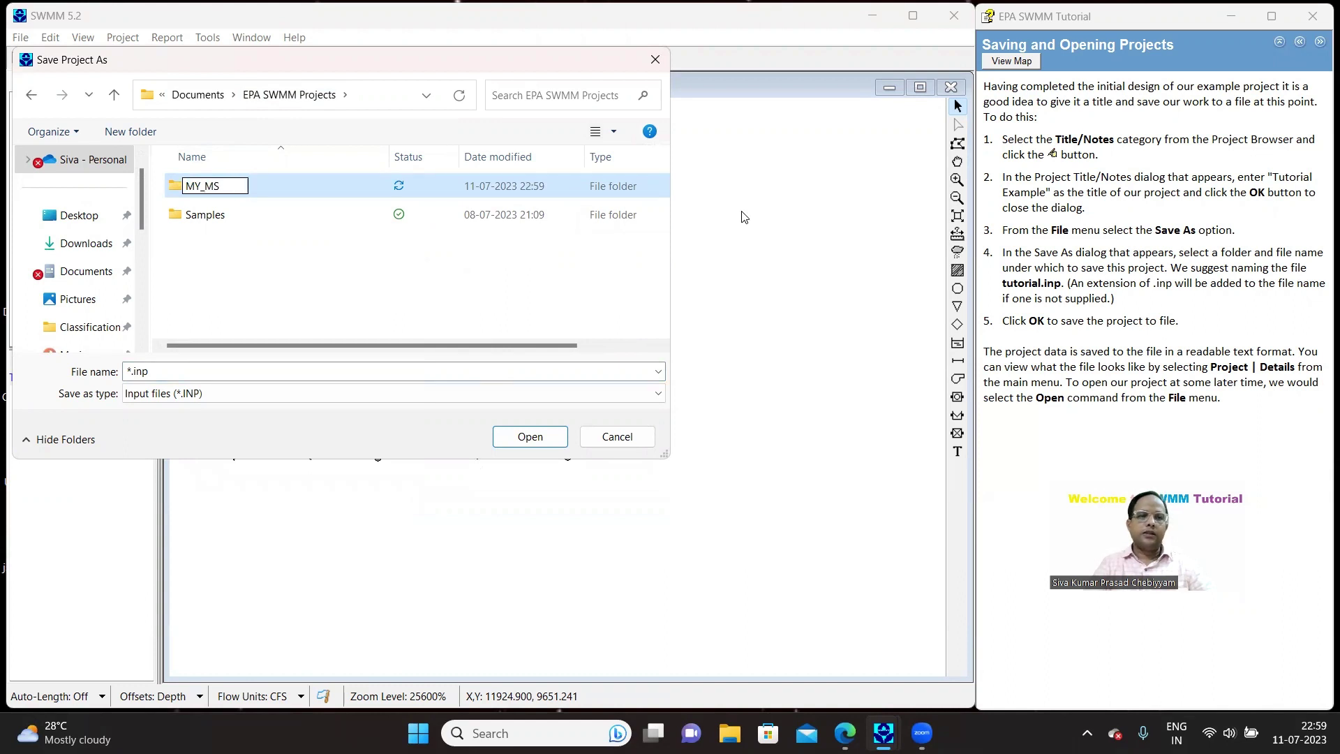
text(WW)
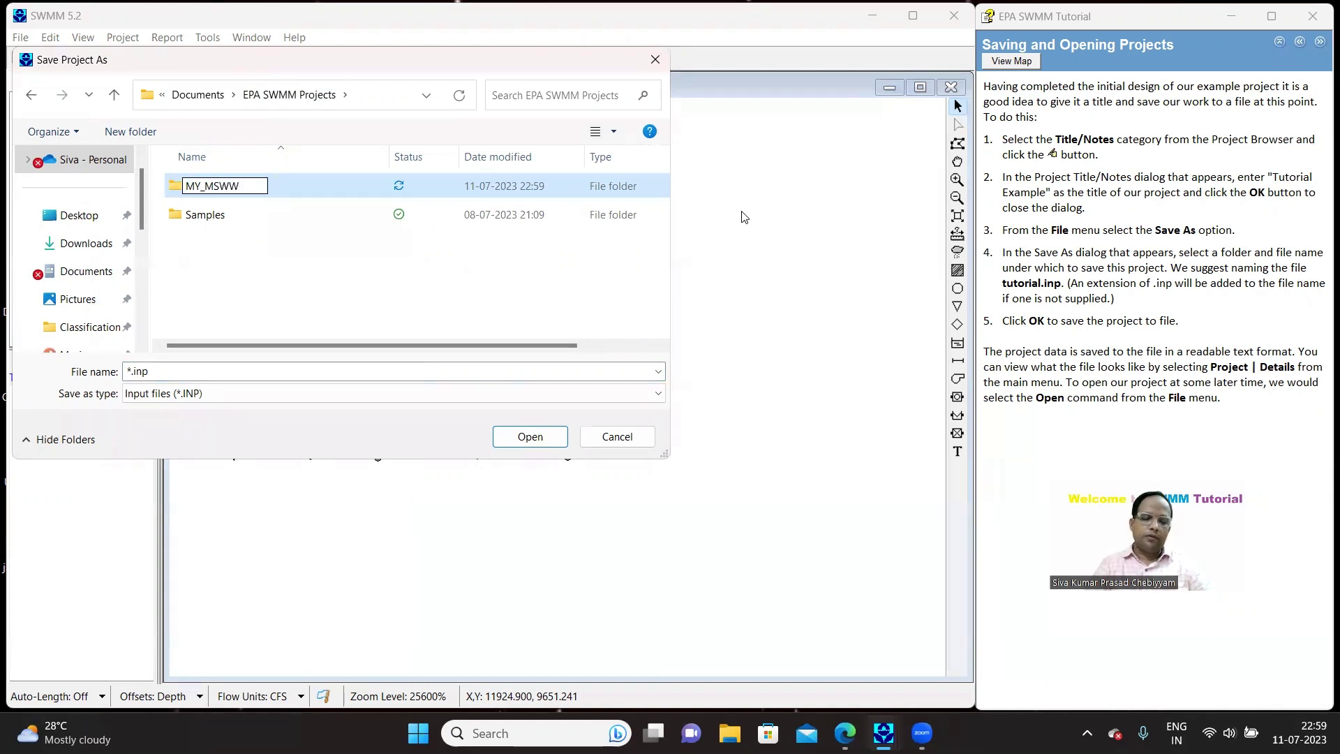
text(_First )
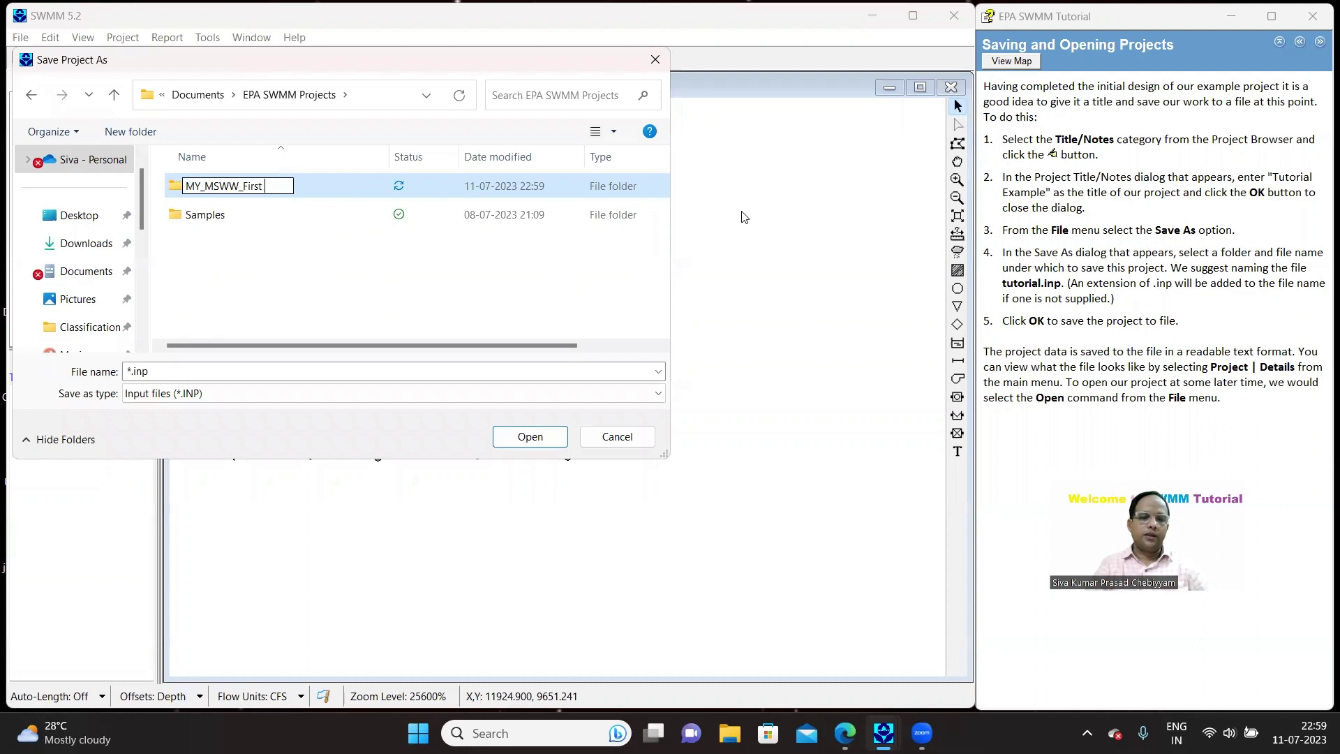
text(Project)
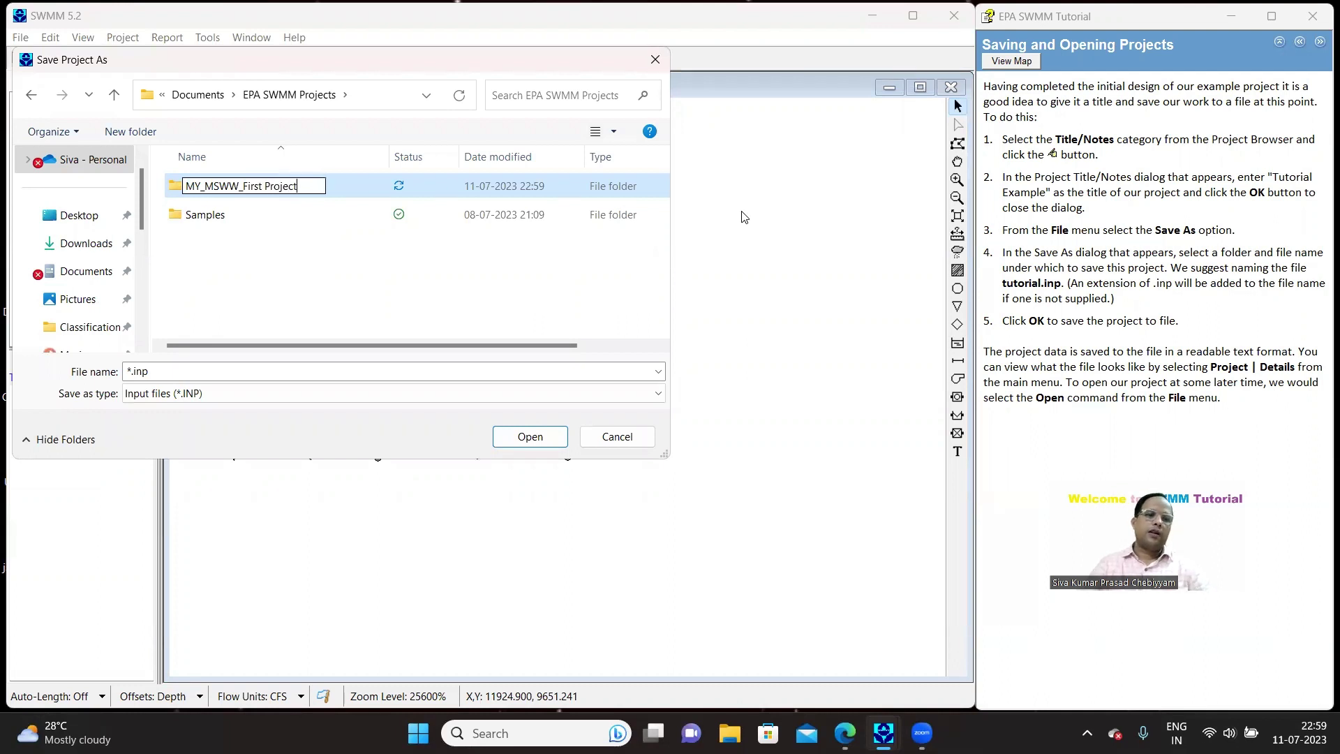
key(Return)
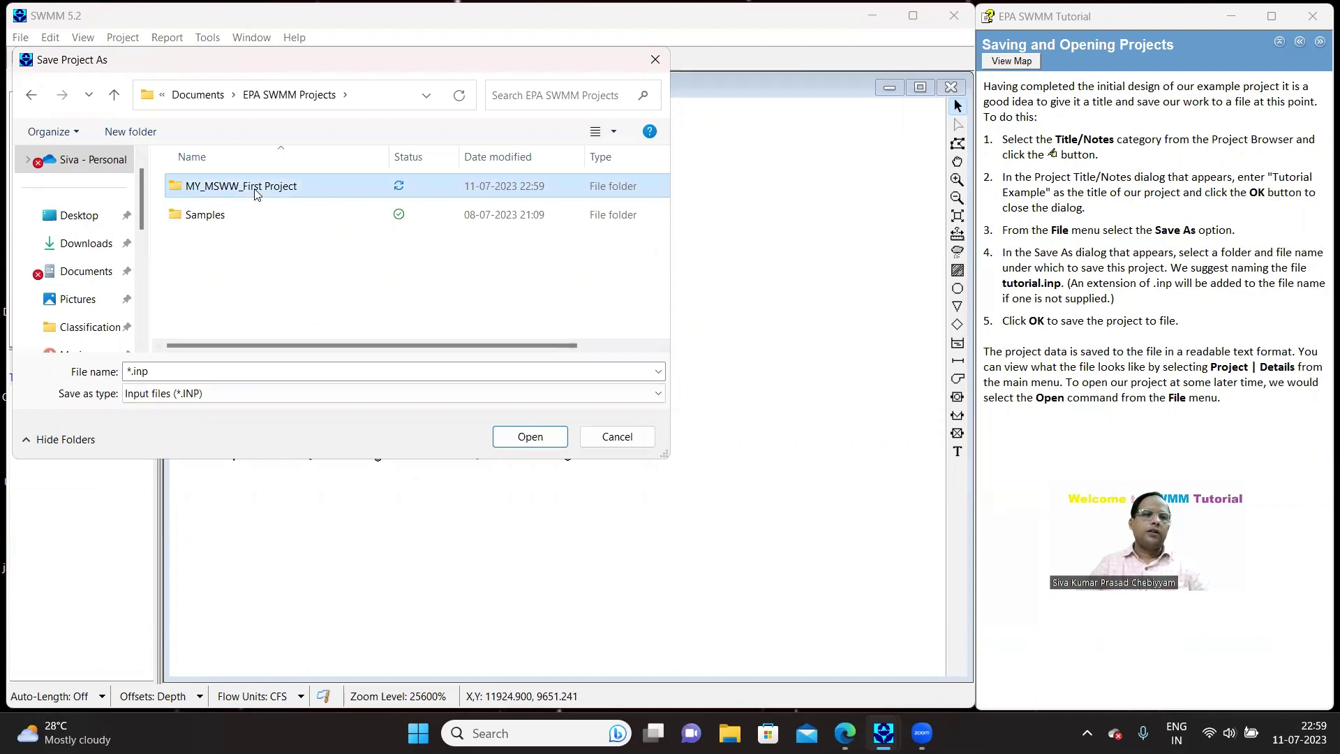
Step: Save the project as First_Project in the MY_MSWW_First Project folder
key(Return)
click(189, 370)
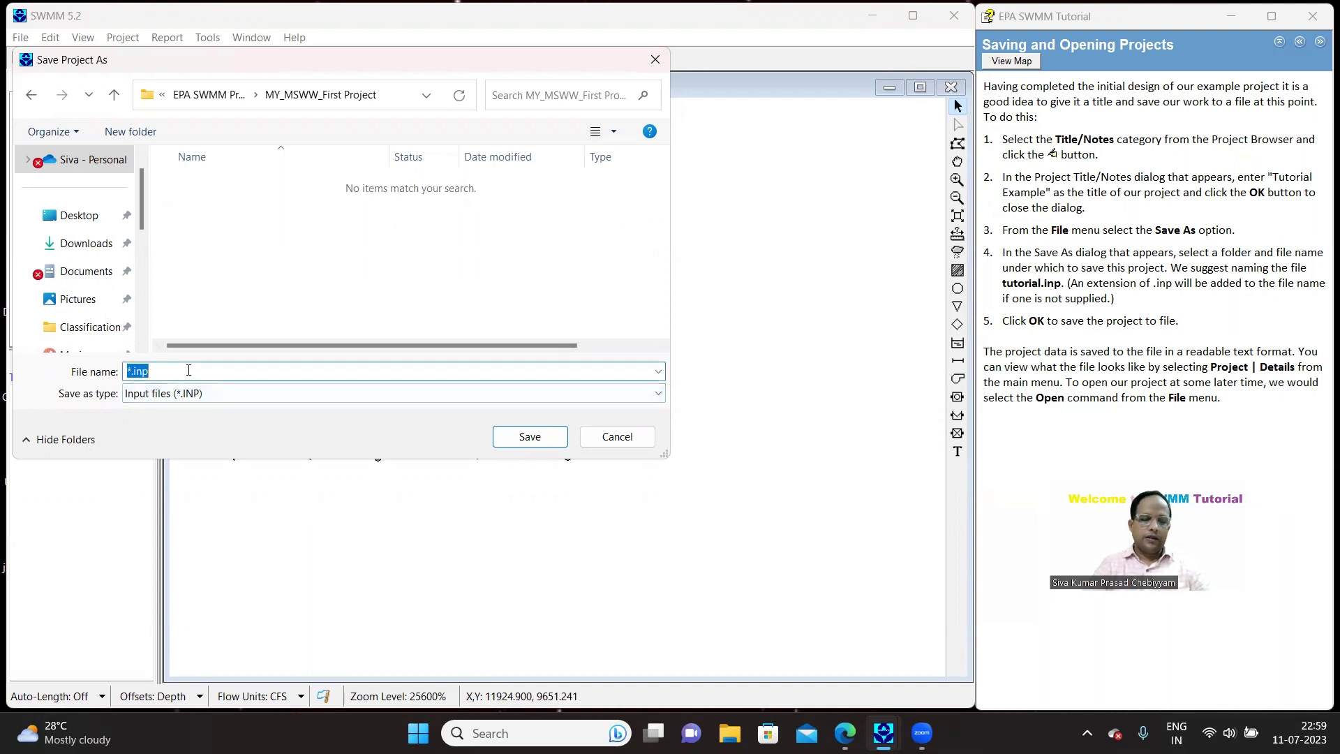
text(First_Project)
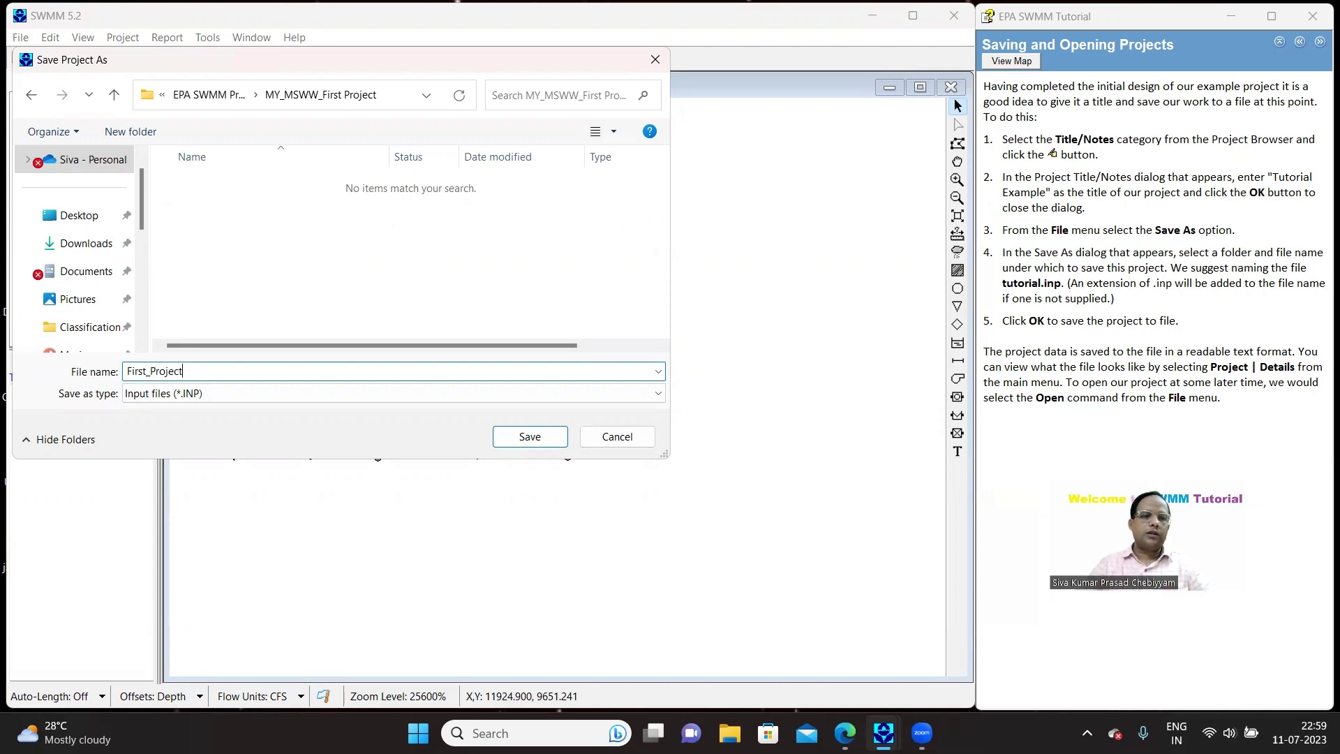
click(541, 439)
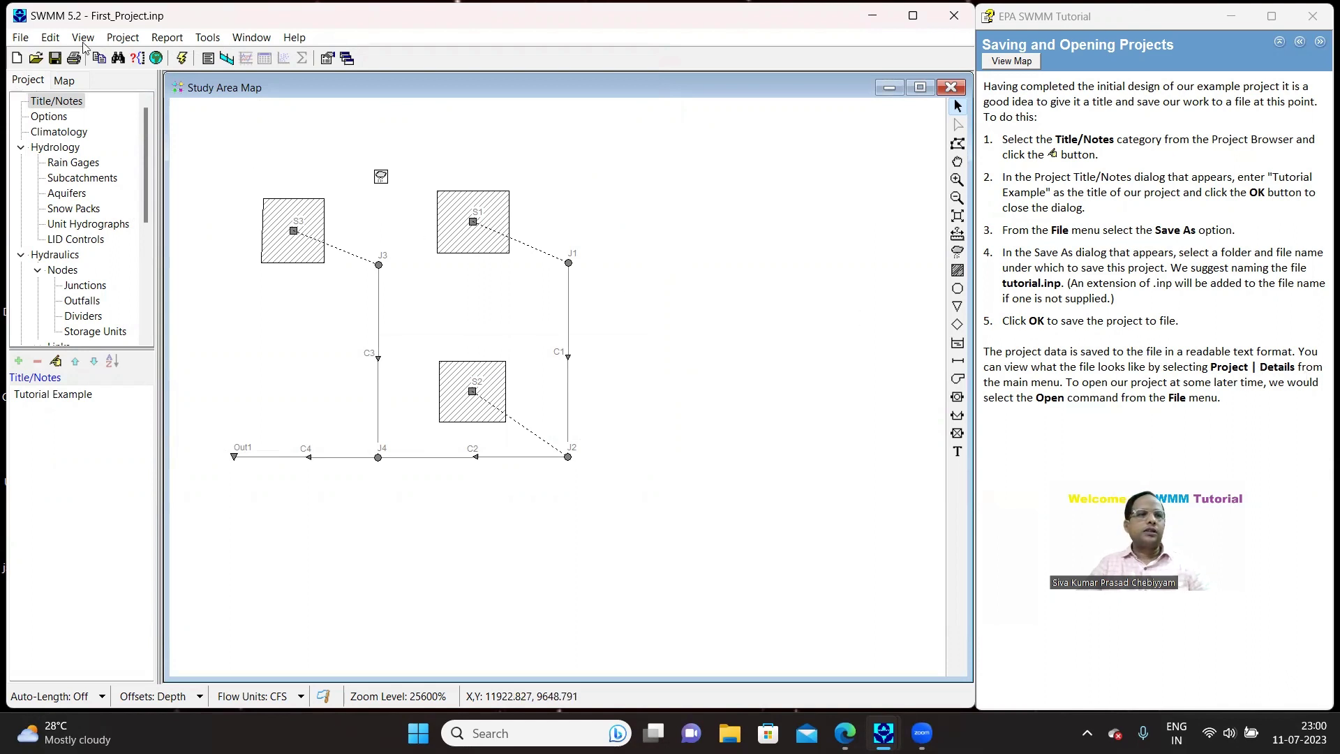
Step: Open the project details and examine the options, evaporation, rain gage, subcatchment and subarea data
click(129, 39)
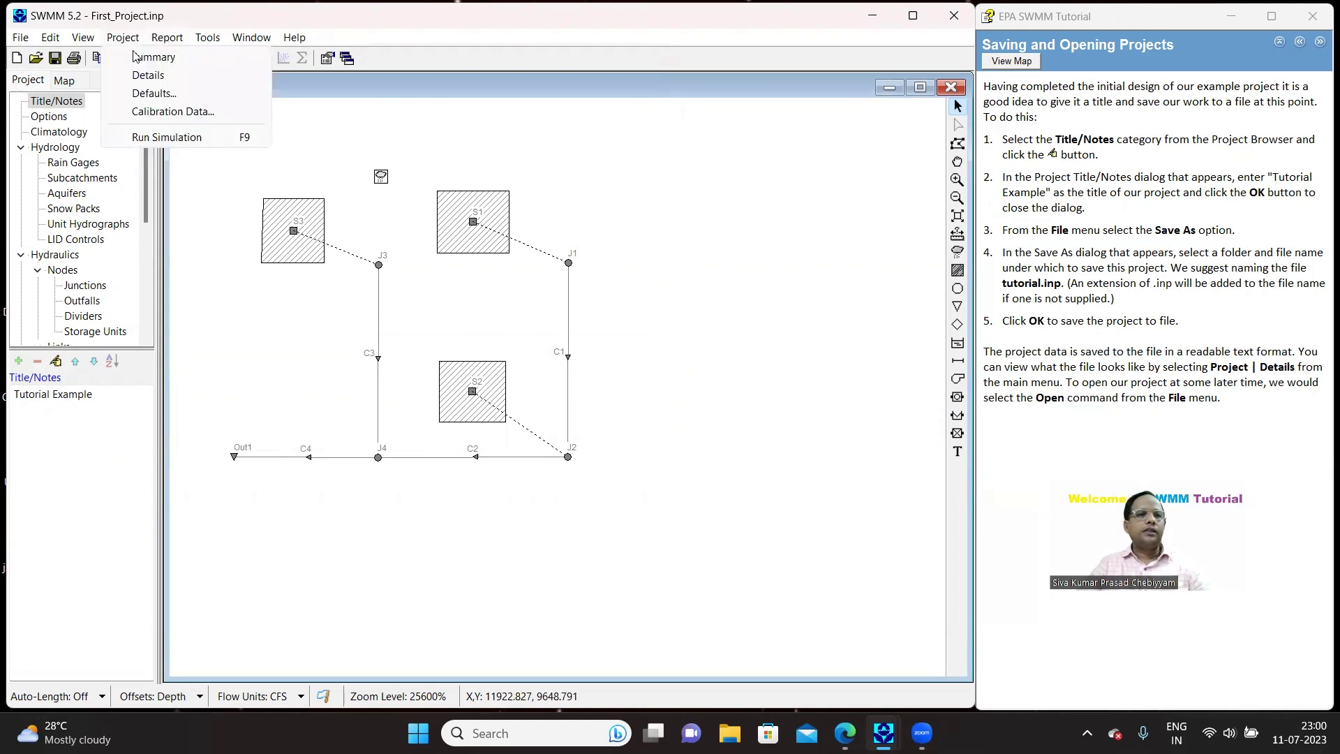
click(147, 75)
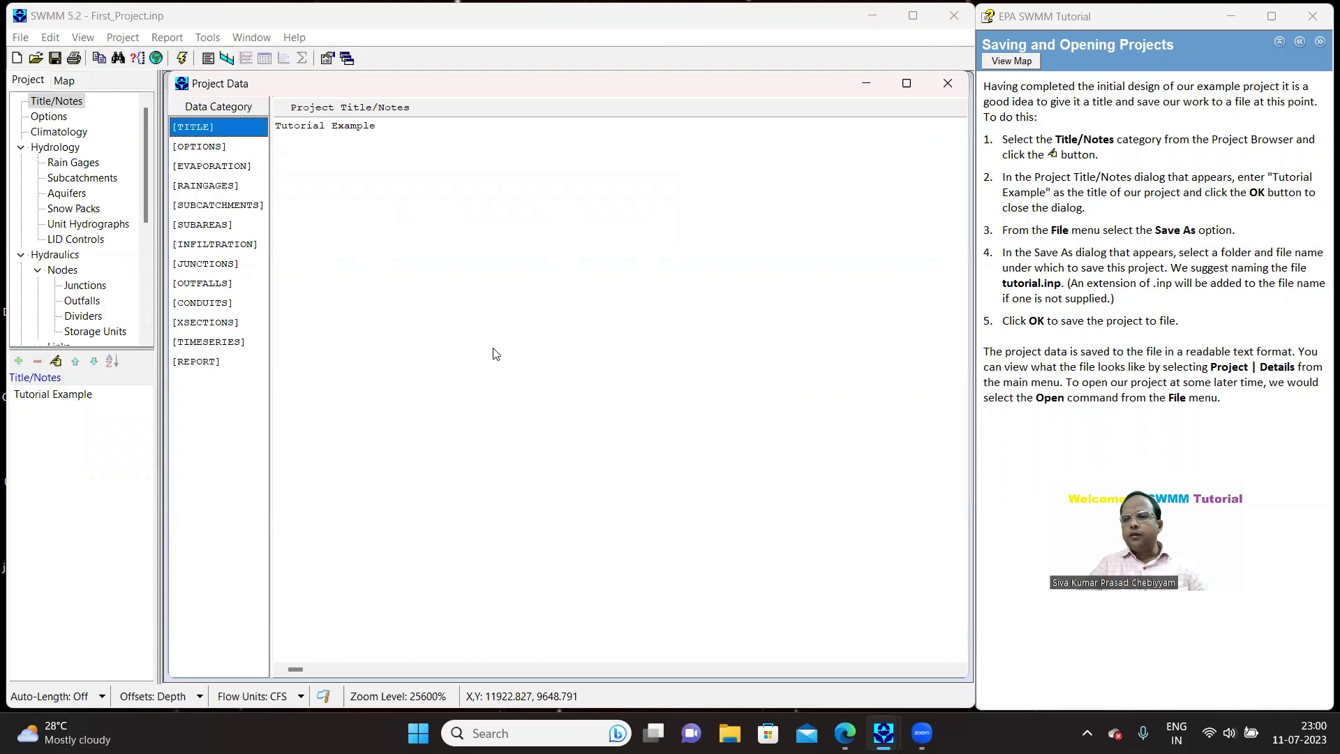
click(208, 148)
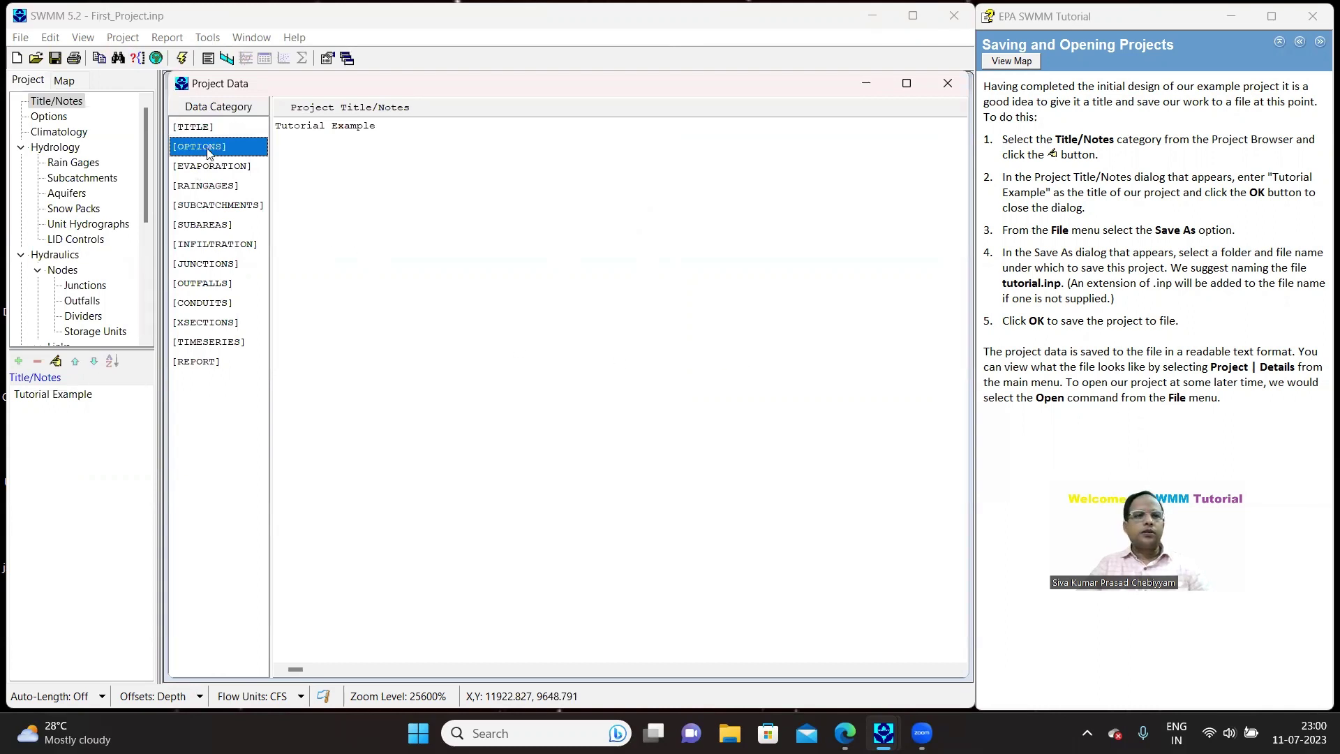
click(211, 169)
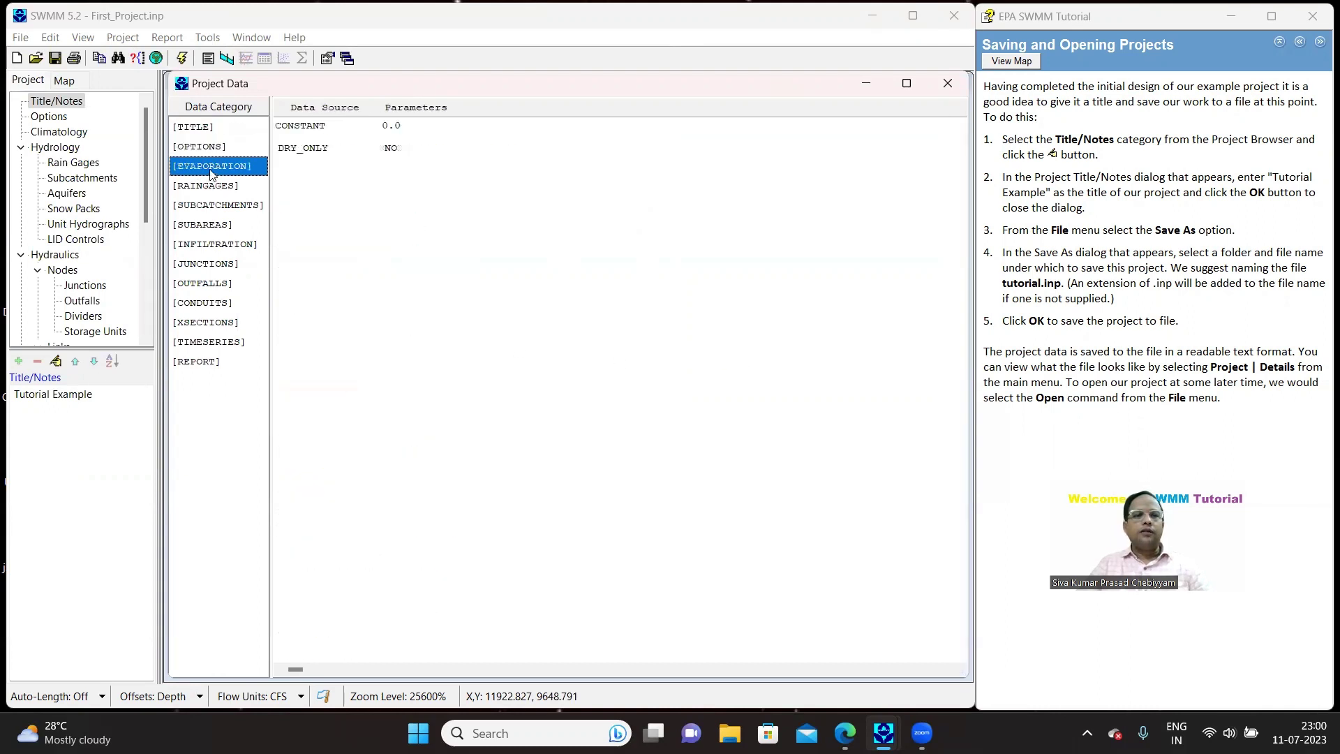
click(210, 188)
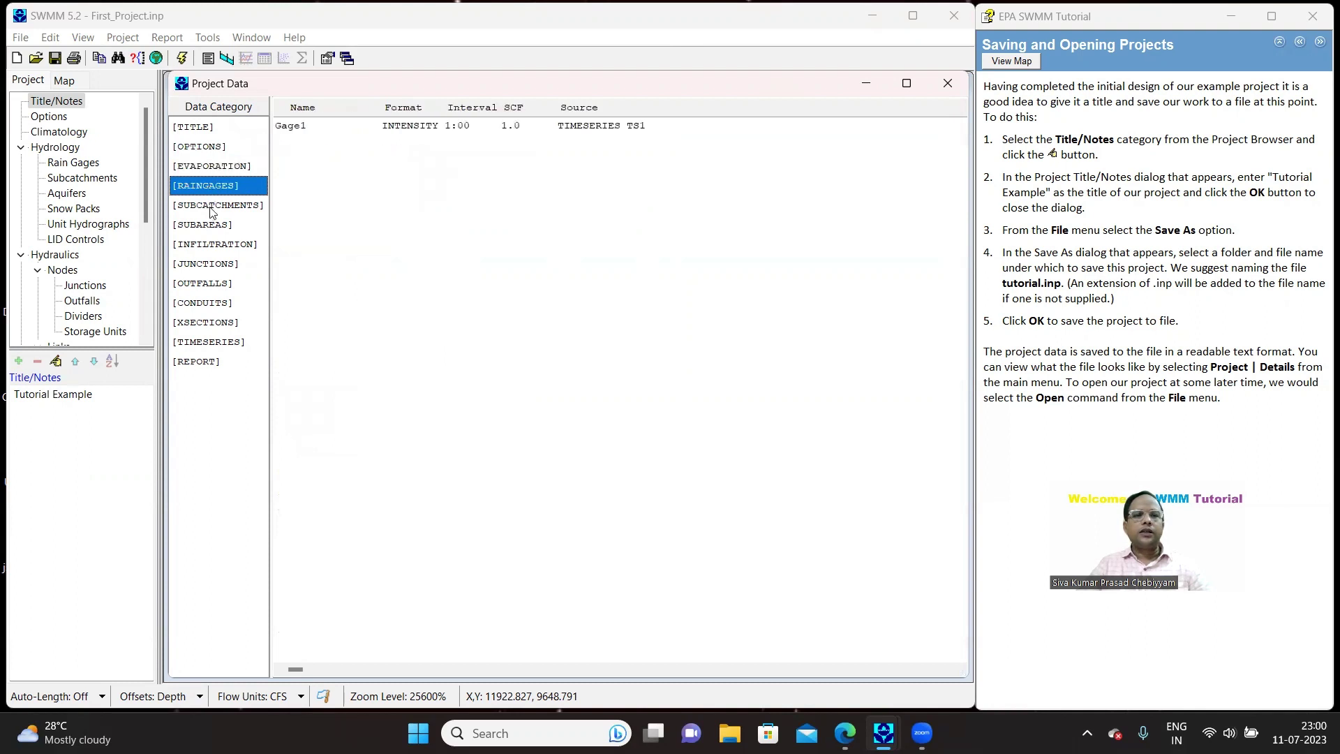
click(211, 208)
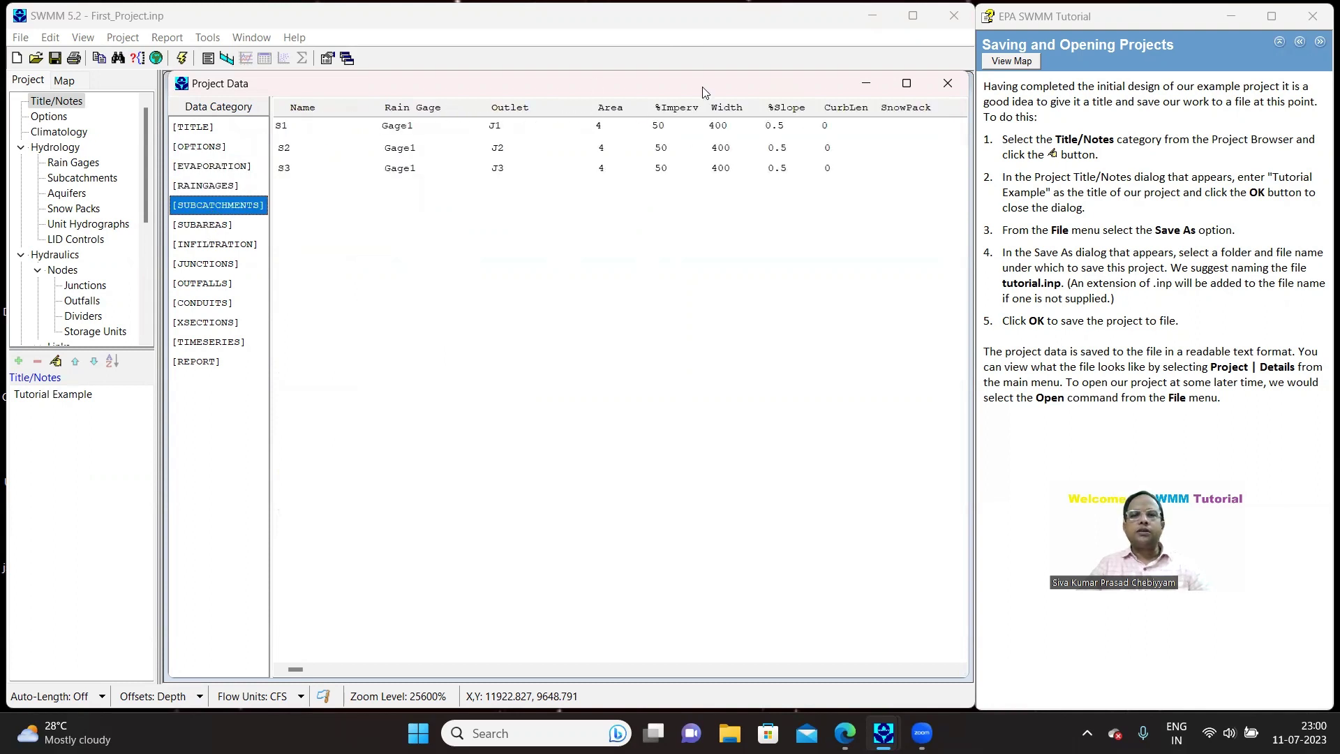
click(215, 225)
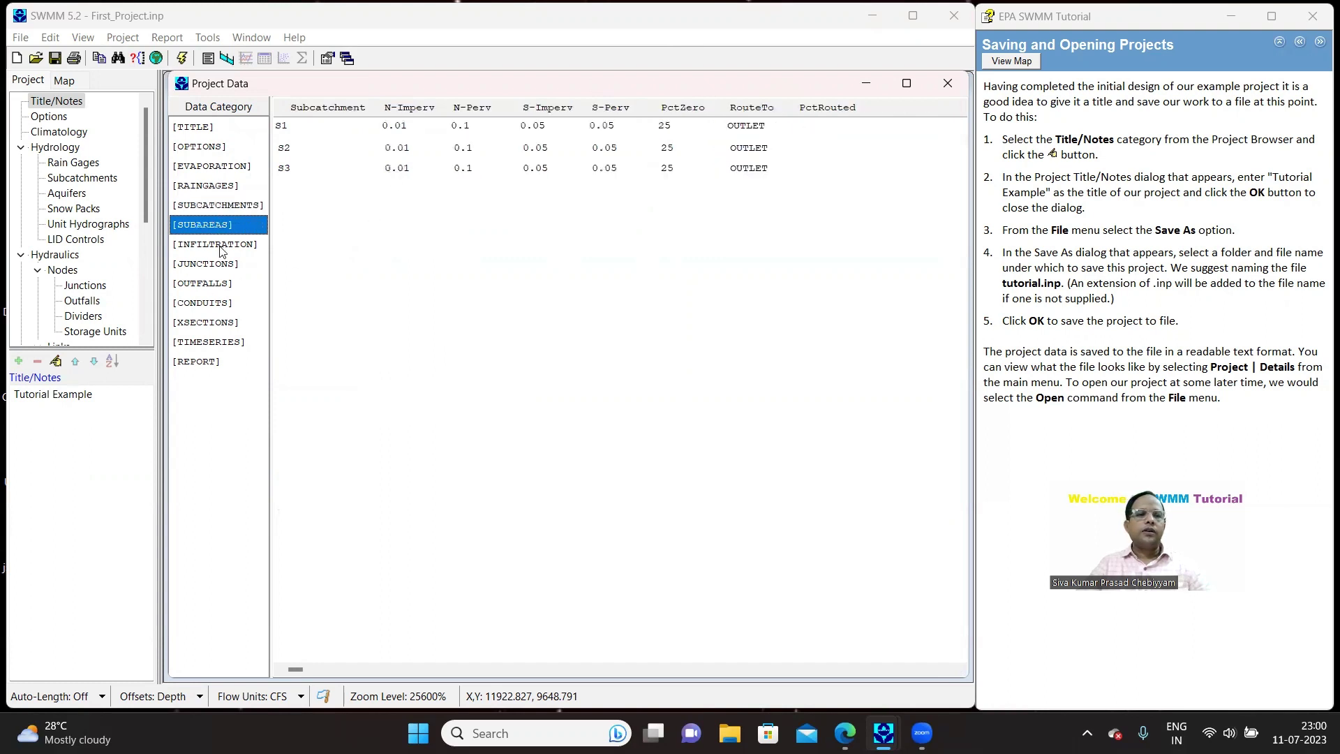
Step: Examine the infiltration, junction, outfall, conduit, cross-section, time series and report data, and close the project data
click(221, 248)
click(216, 267)
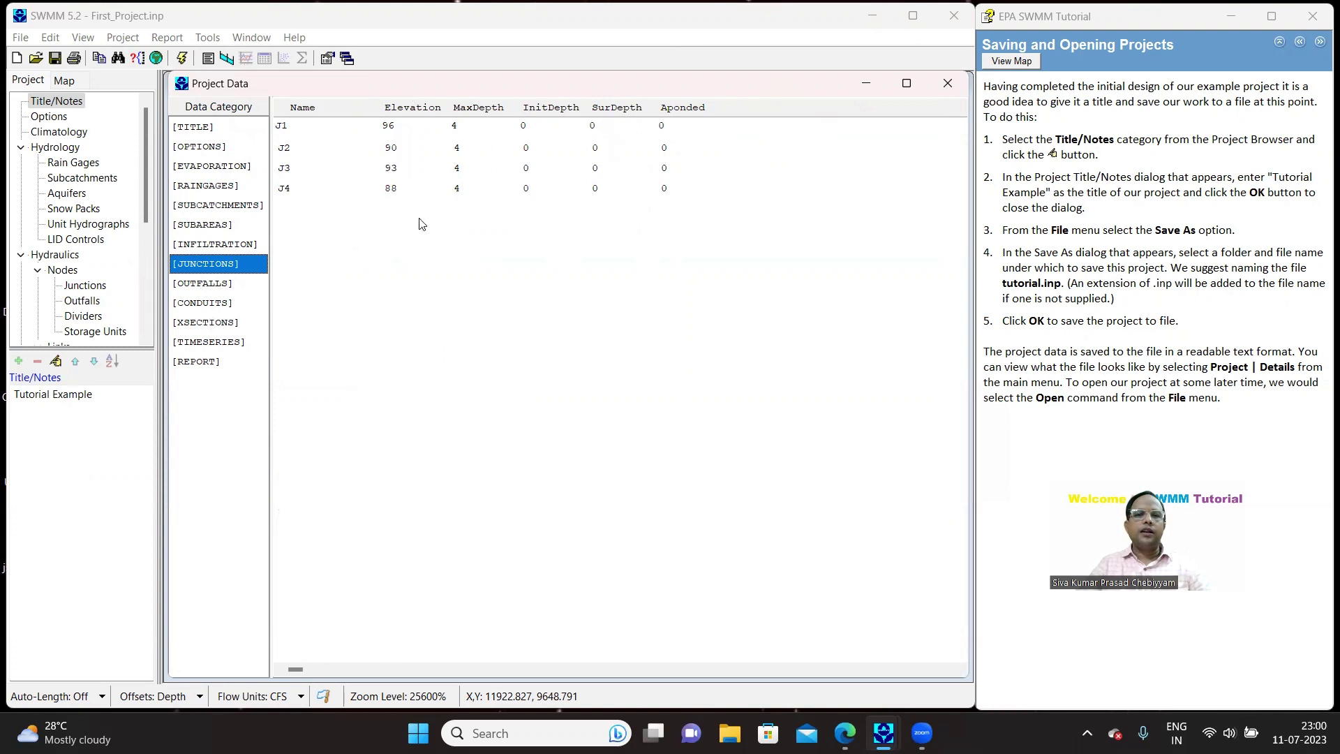
click(217, 288)
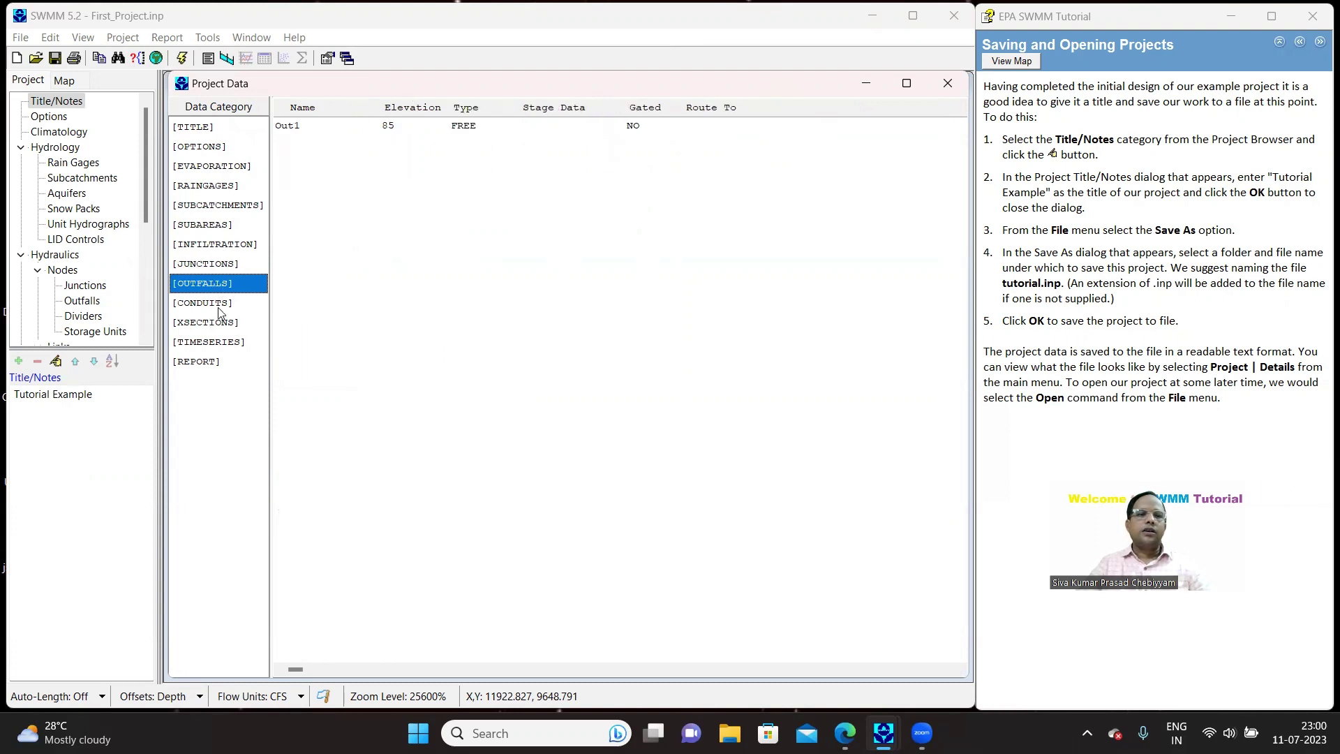
click(221, 304)
click(214, 323)
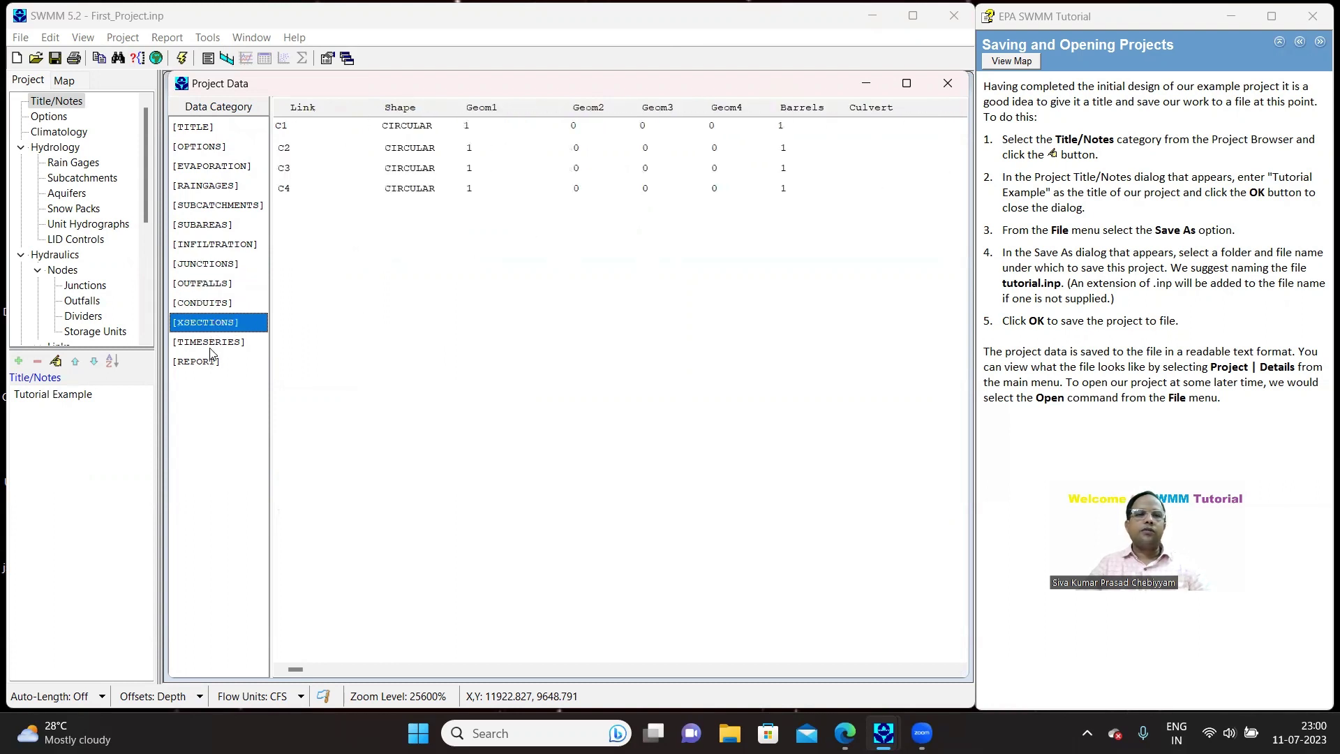
click(219, 343)
click(209, 362)
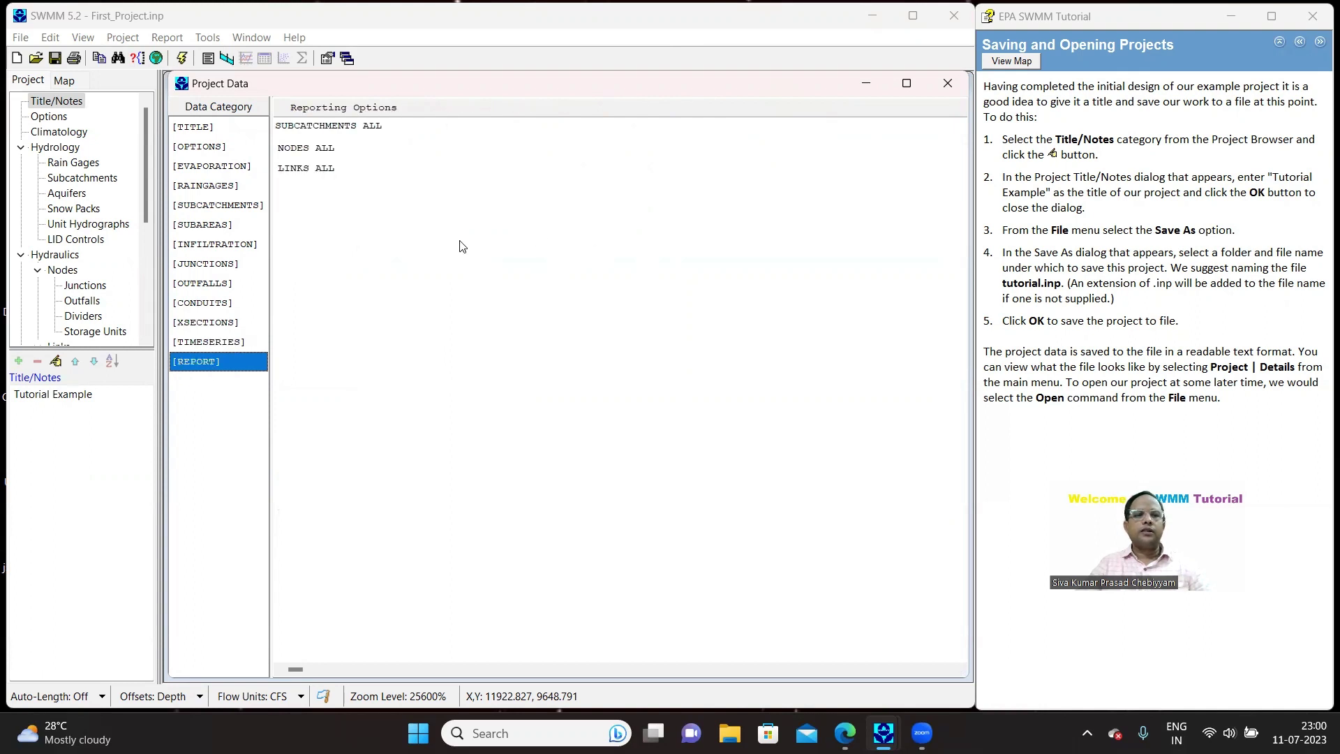
click(947, 85)
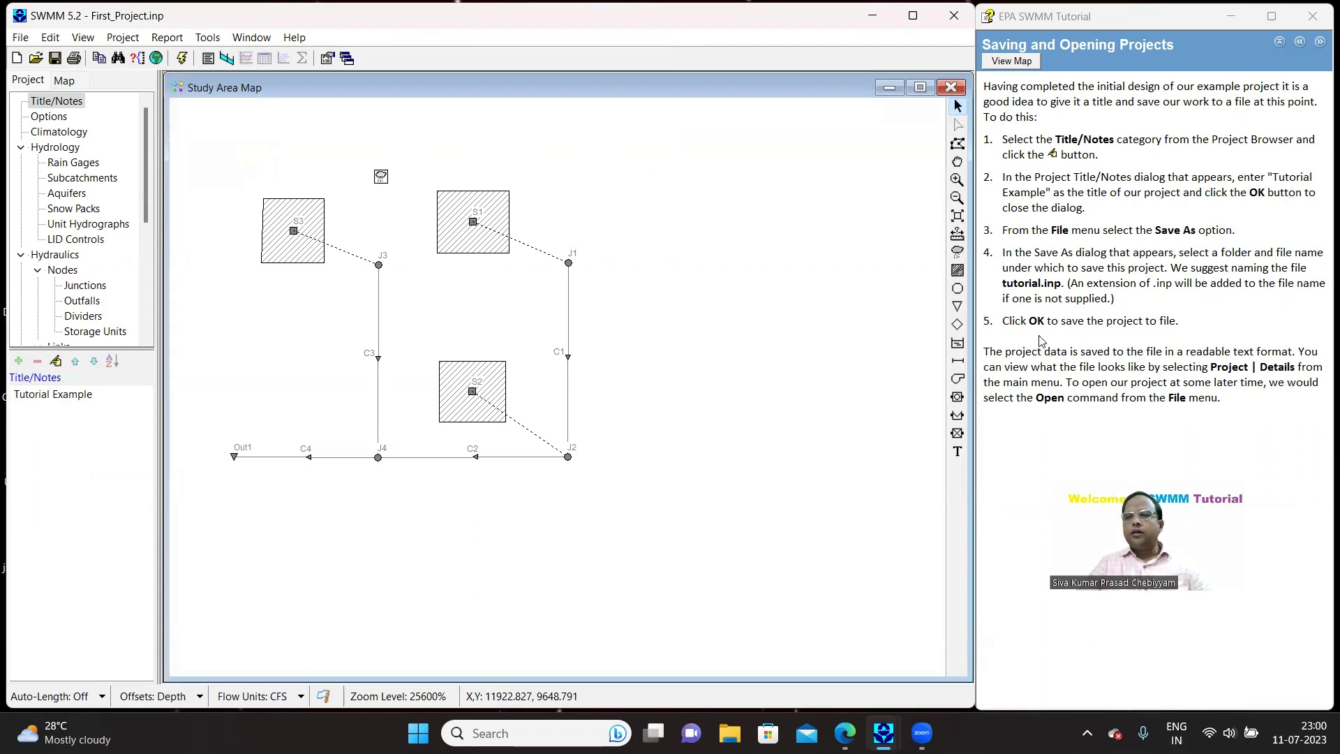
Step: Advance the tutorial to Running a Kinematic Wave Analysis and open the project's general simulation options
click(1320, 44)
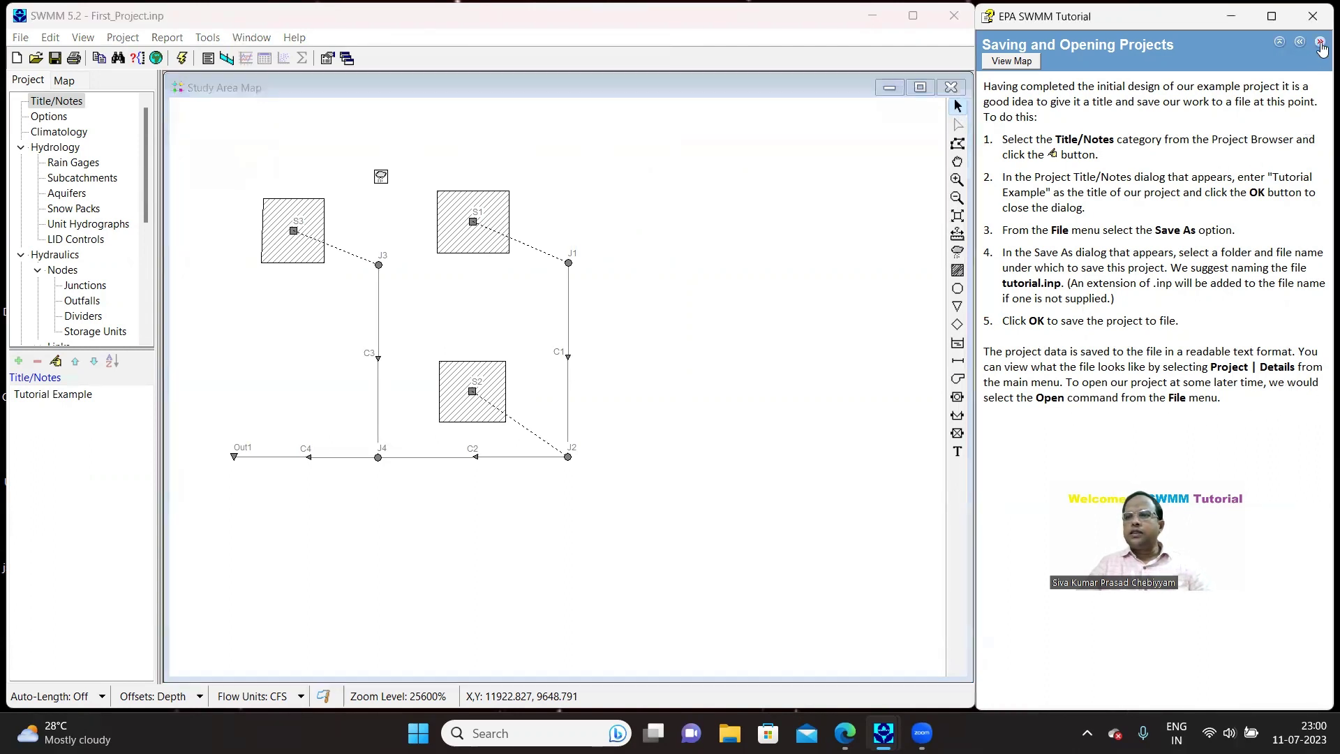
click(1320, 43)
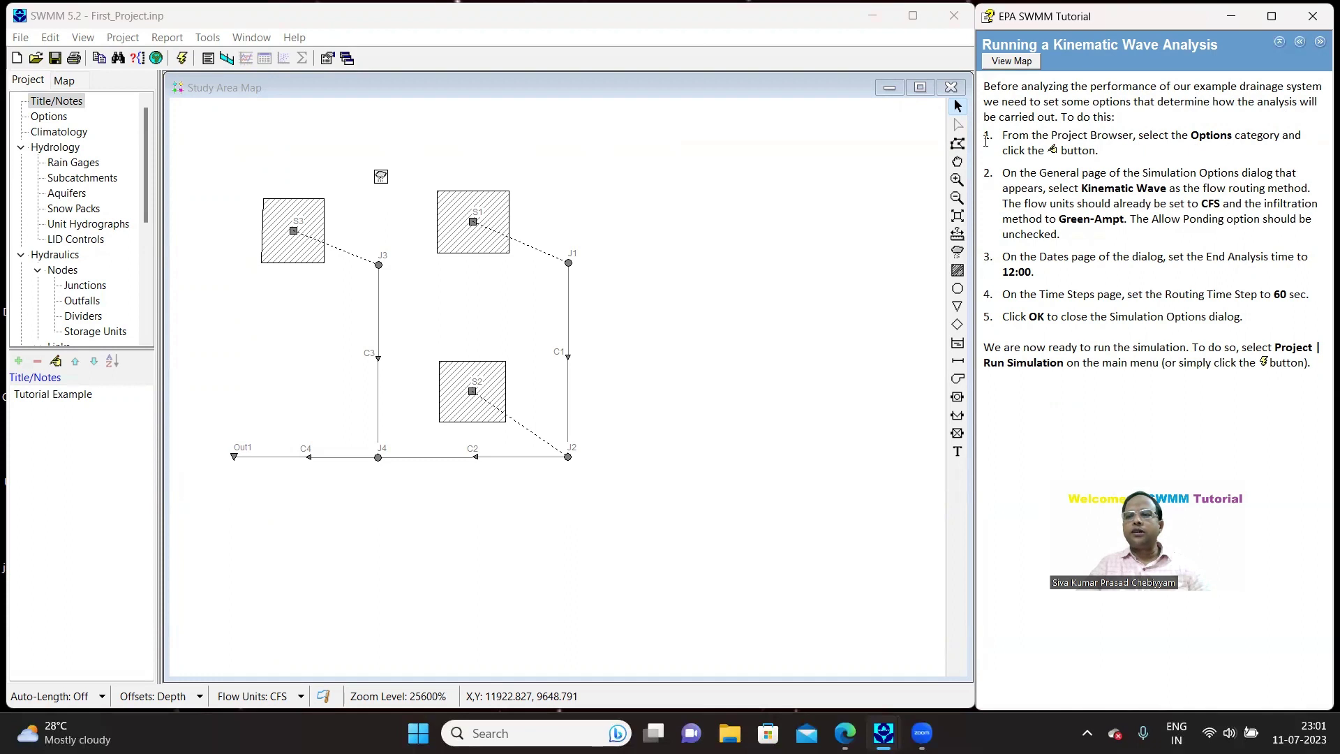
click(60, 117)
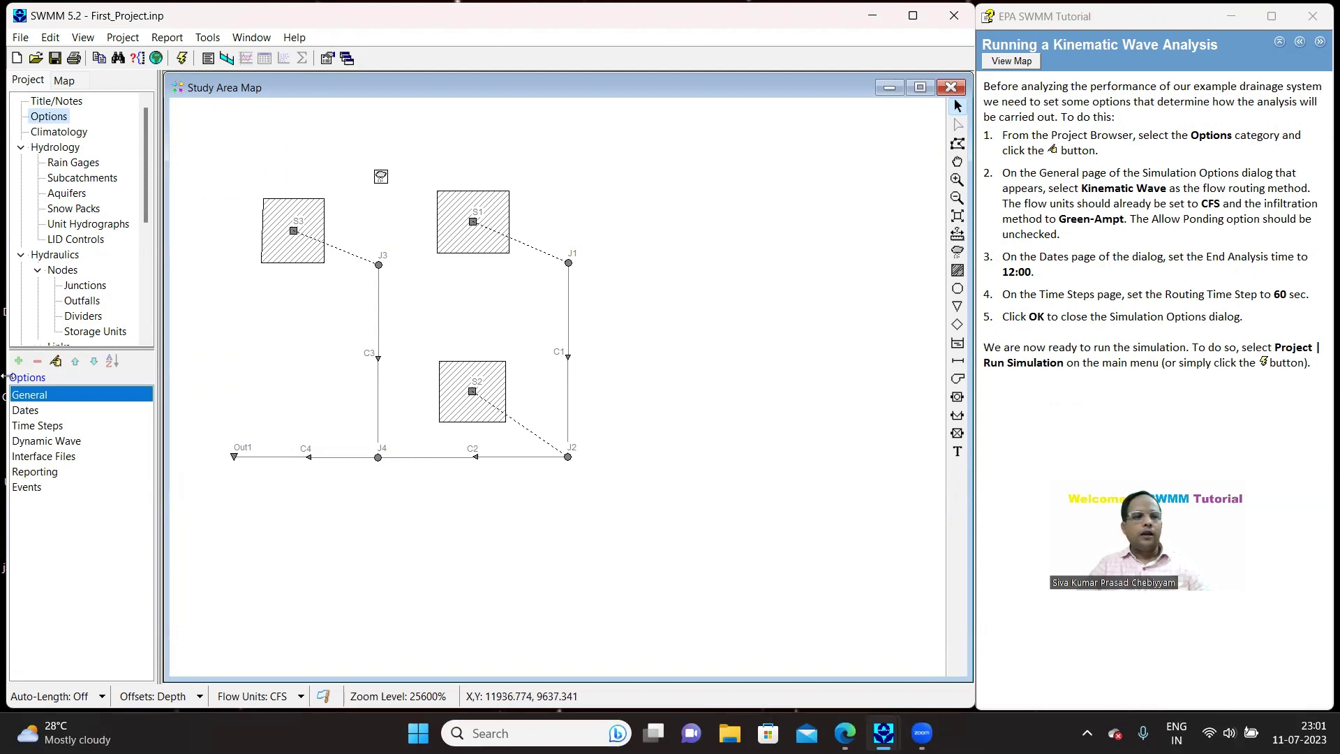
click(59, 361)
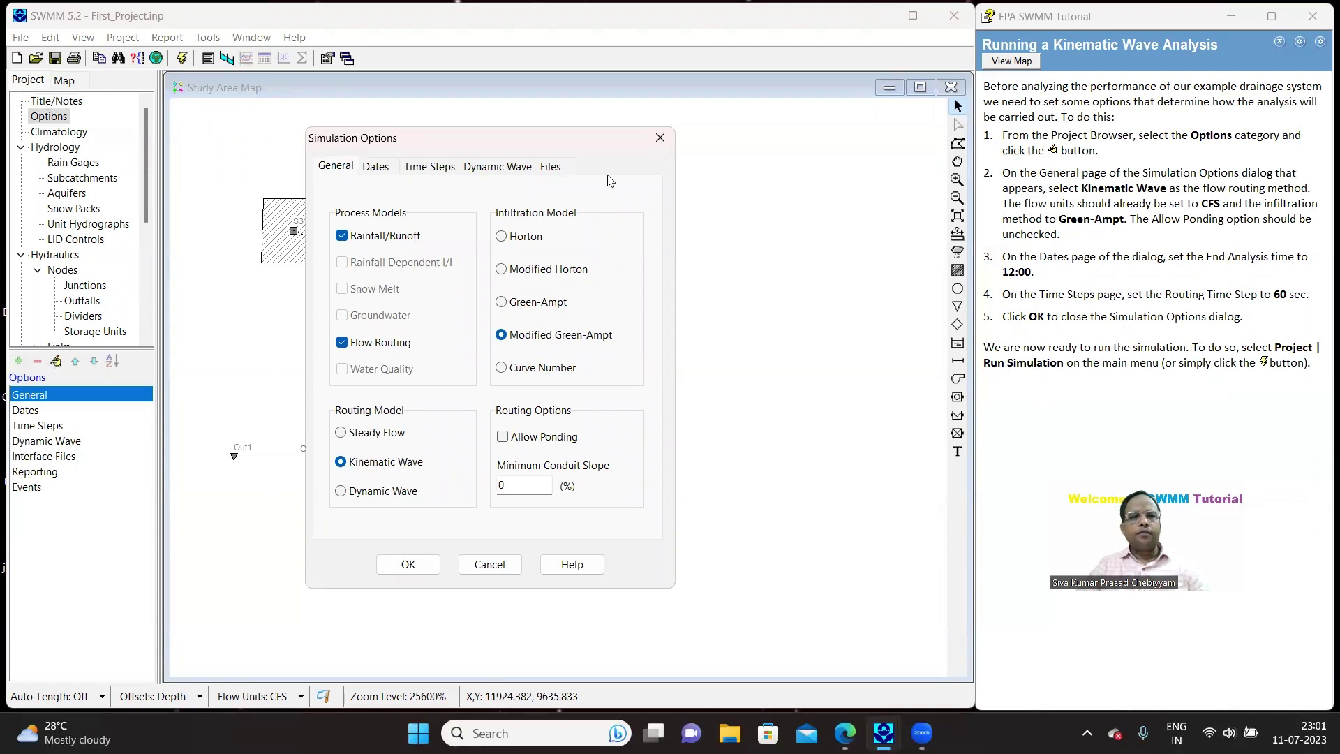
click(660, 138)
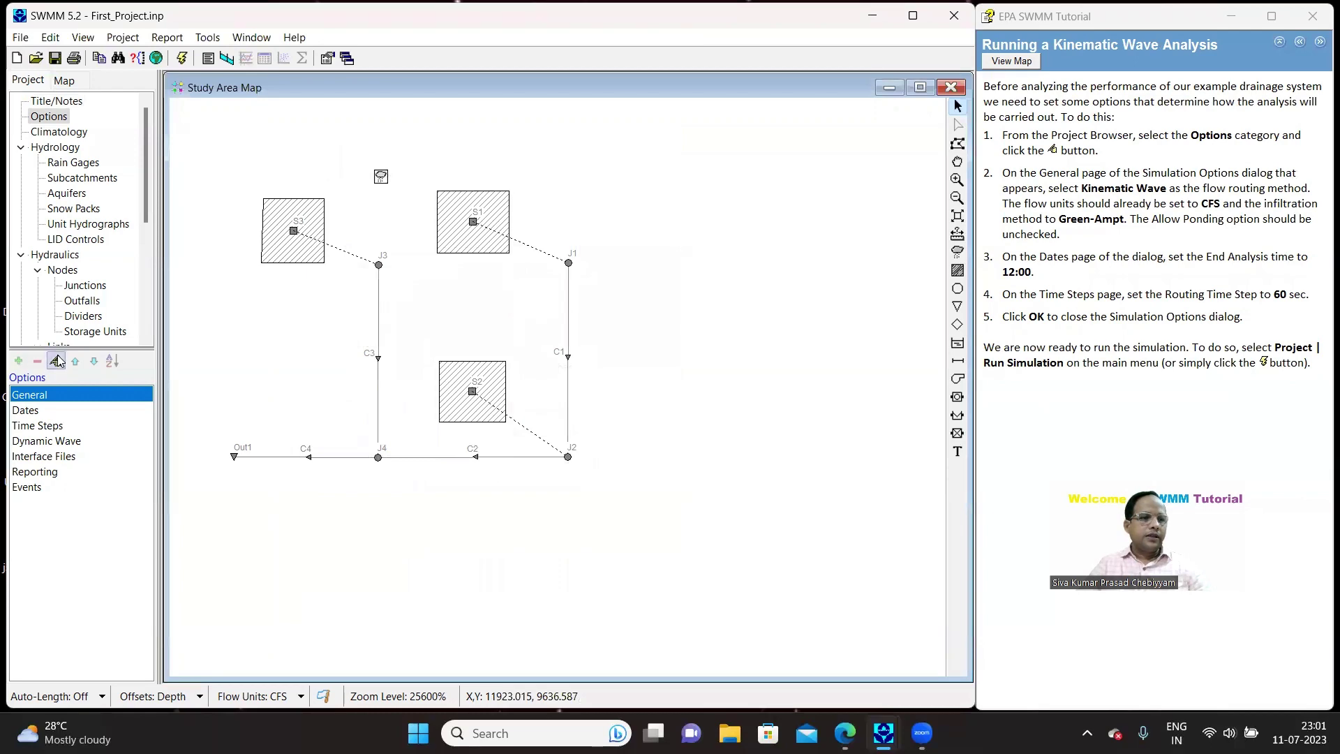
click(57, 361)
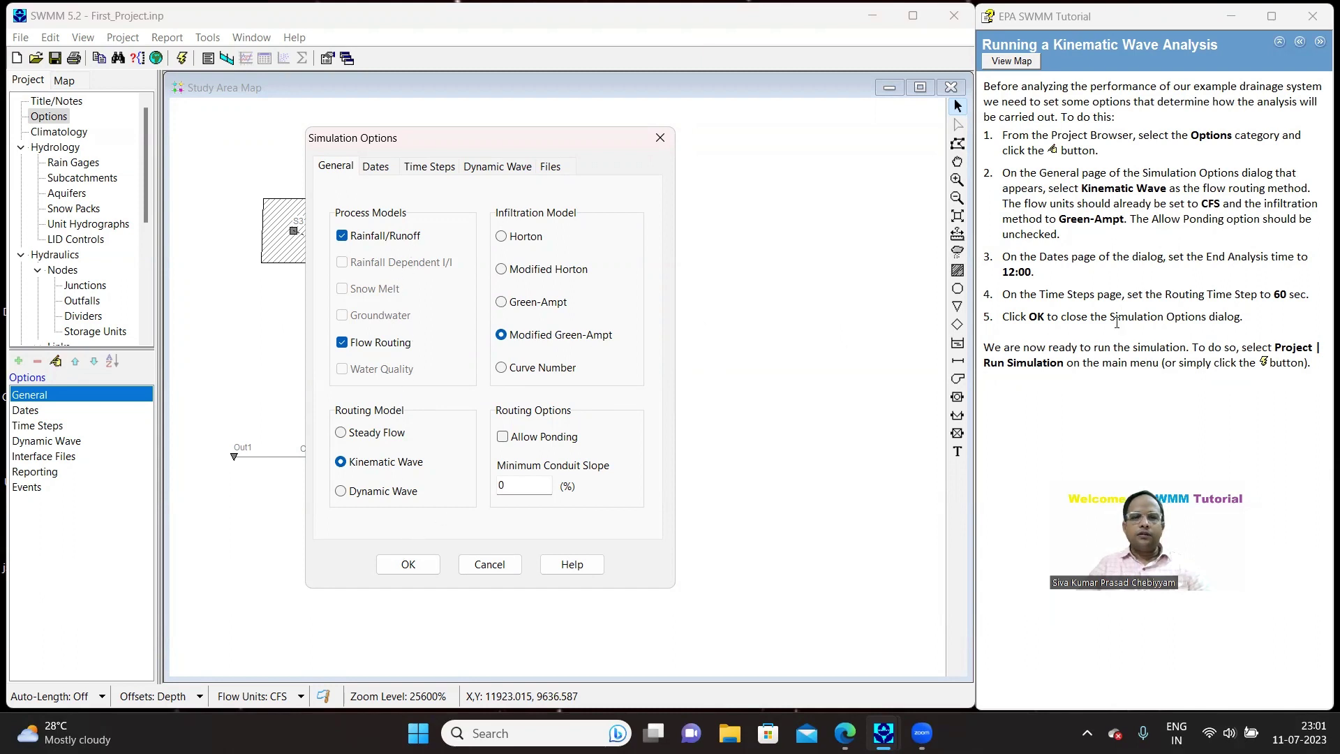
Step: Look through the general, dates, time steps, dynamic wave and files settings of the simulation options
click(385, 169)
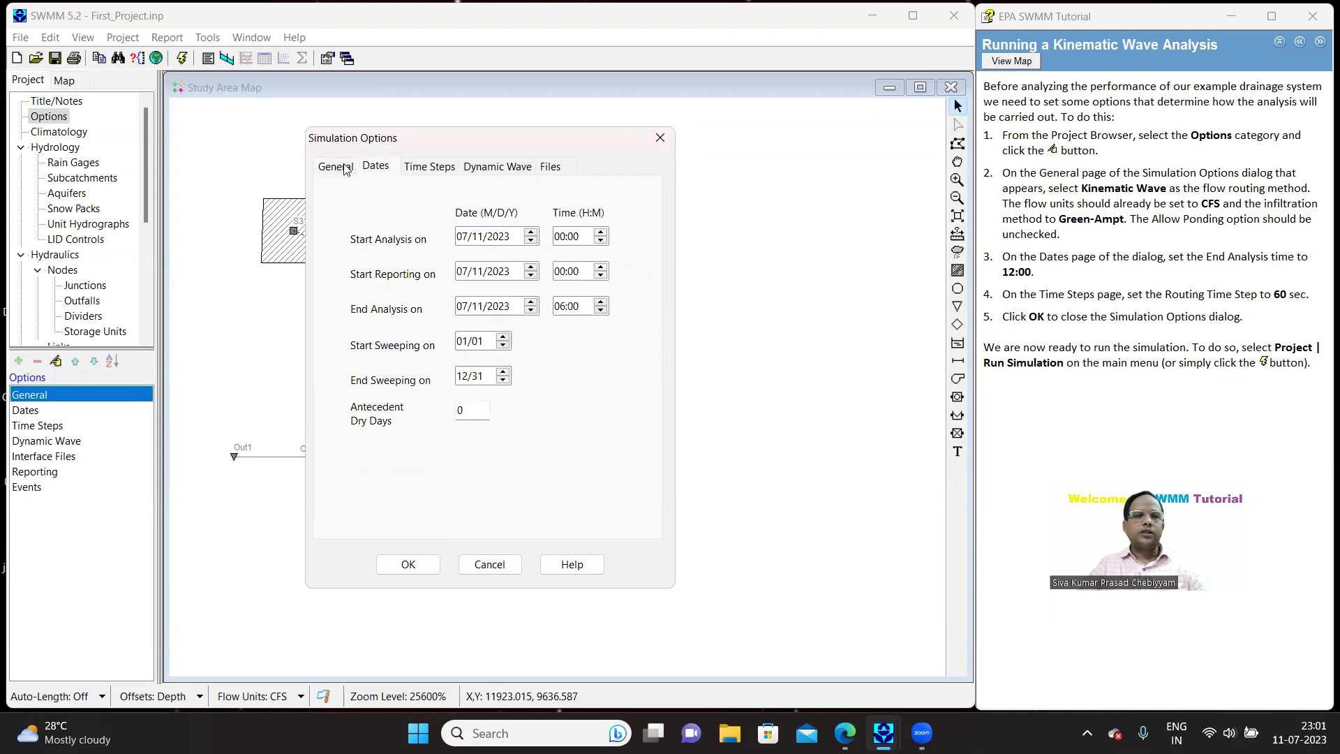
click(345, 167)
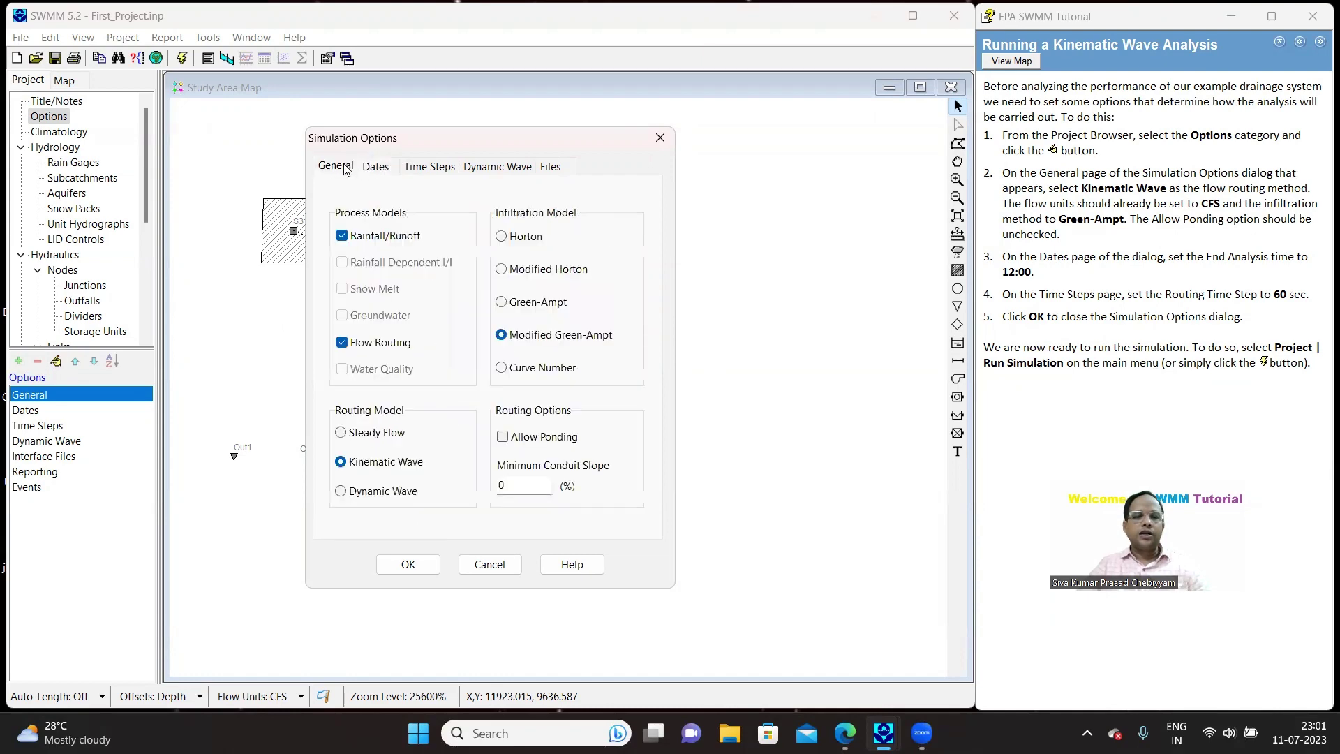
click(385, 169)
click(422, 169)
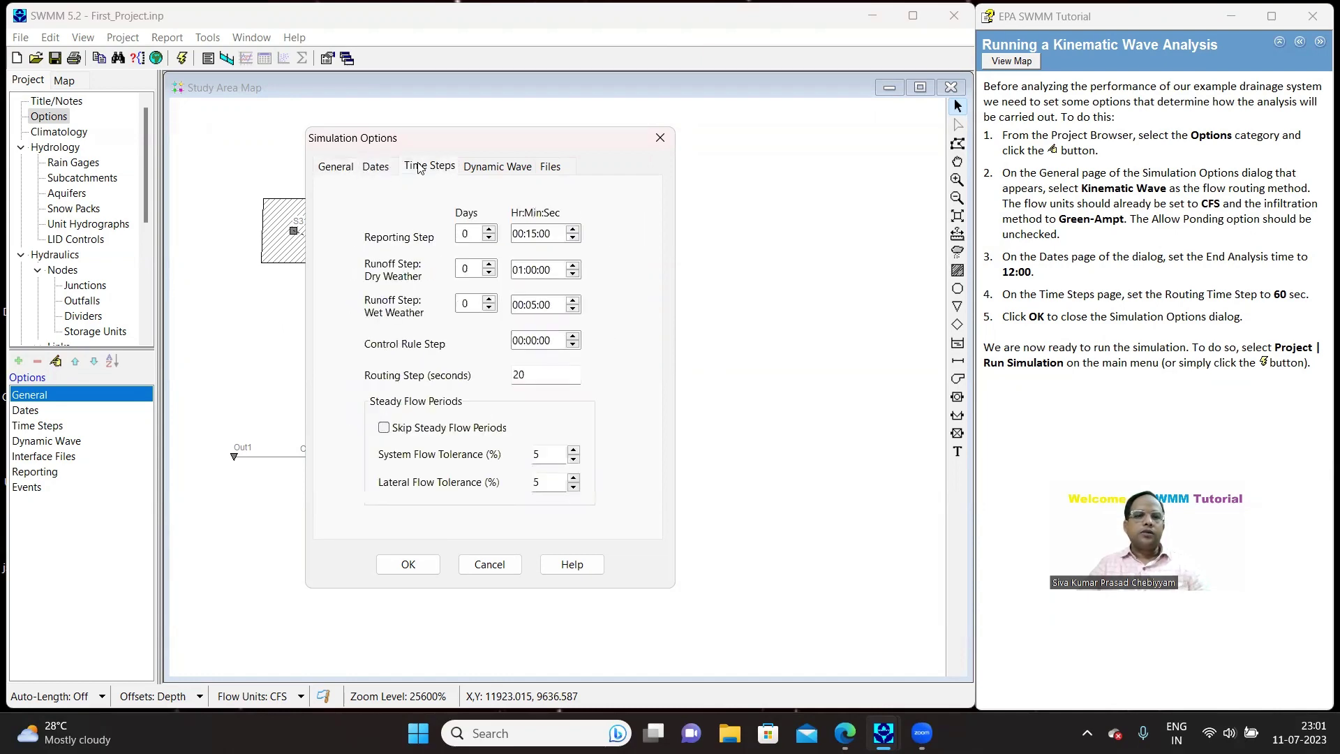
click(488, 171)
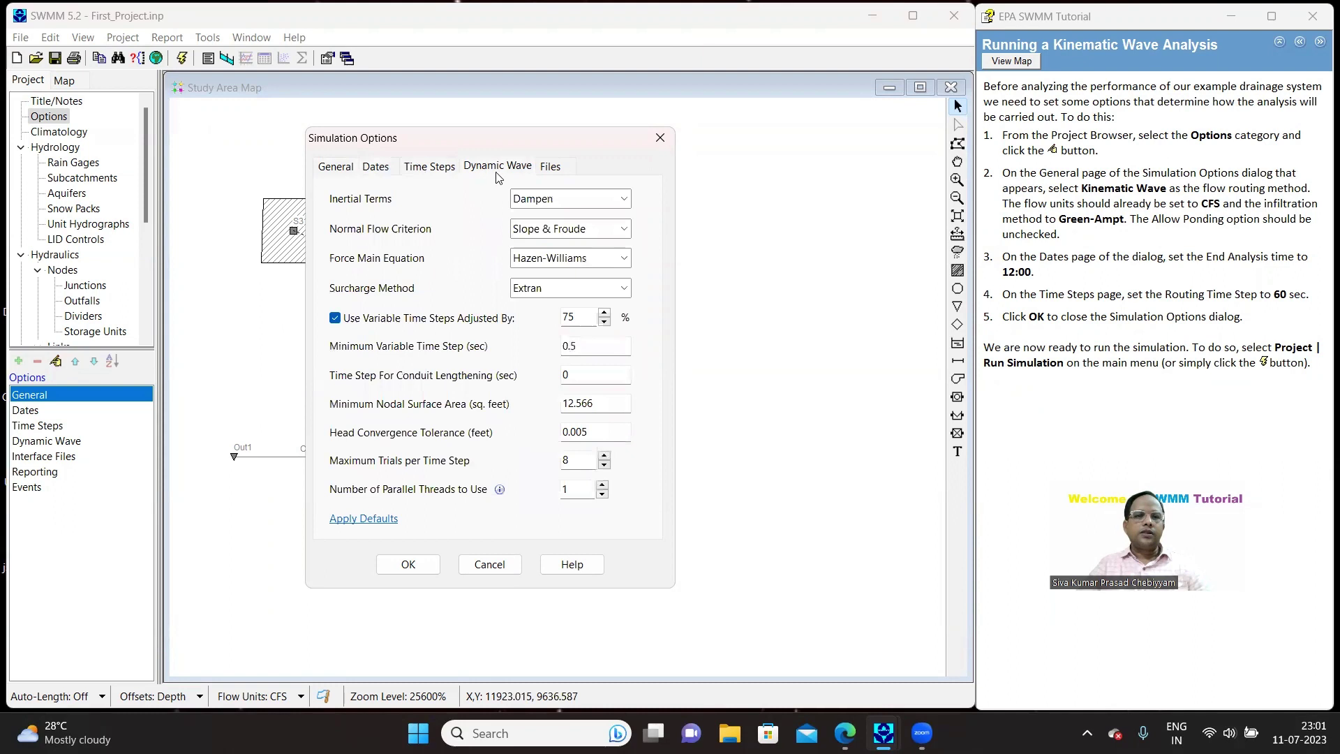
click(562, 167)
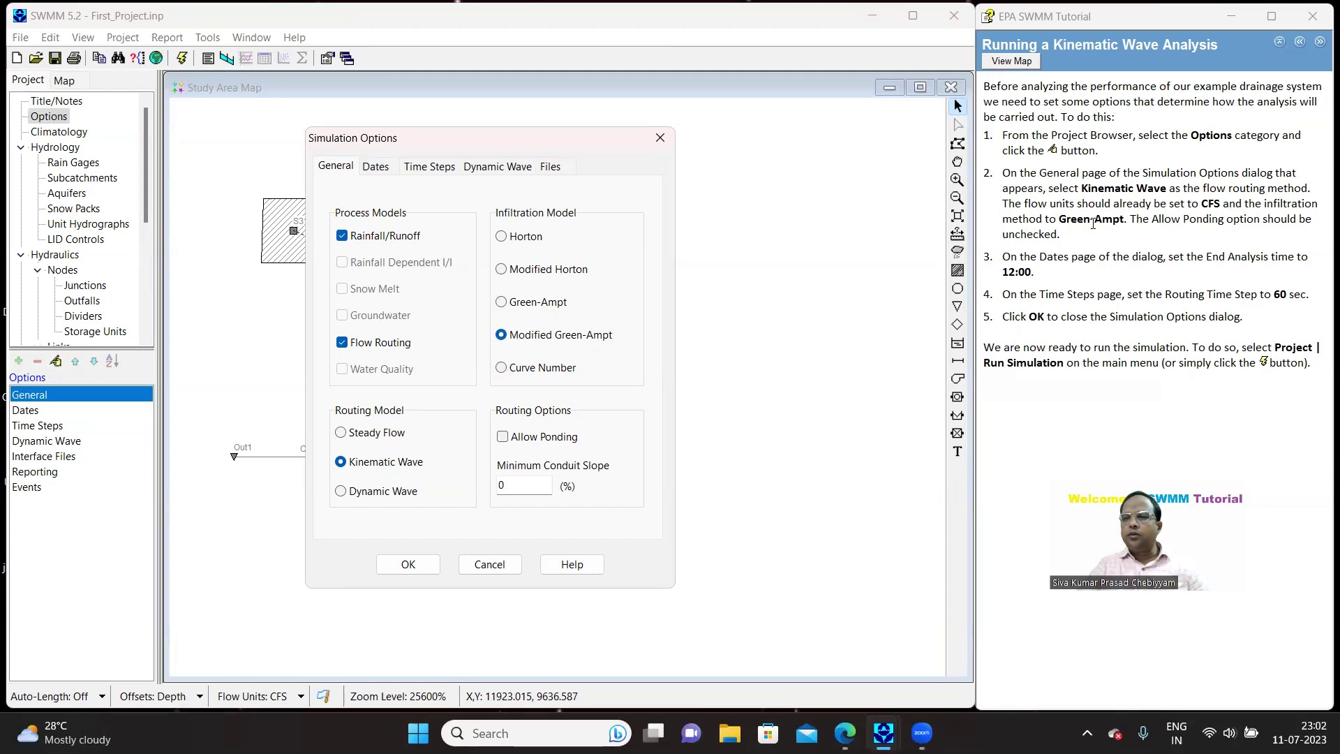
Step: Set the infiltration model to Green-Ampt and the End Analysis time to 12:00, applying the new infiltration method to all subcatchments
click(501, 303)
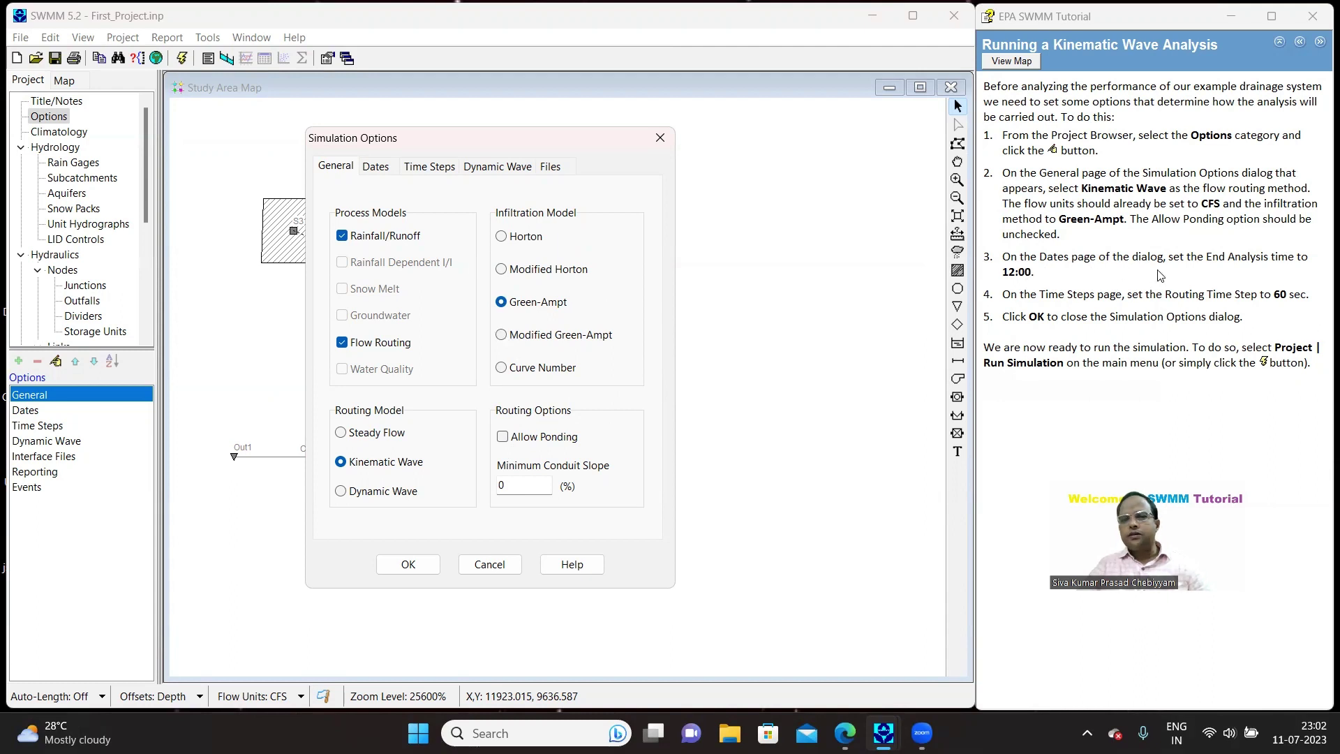
click(388, 170)
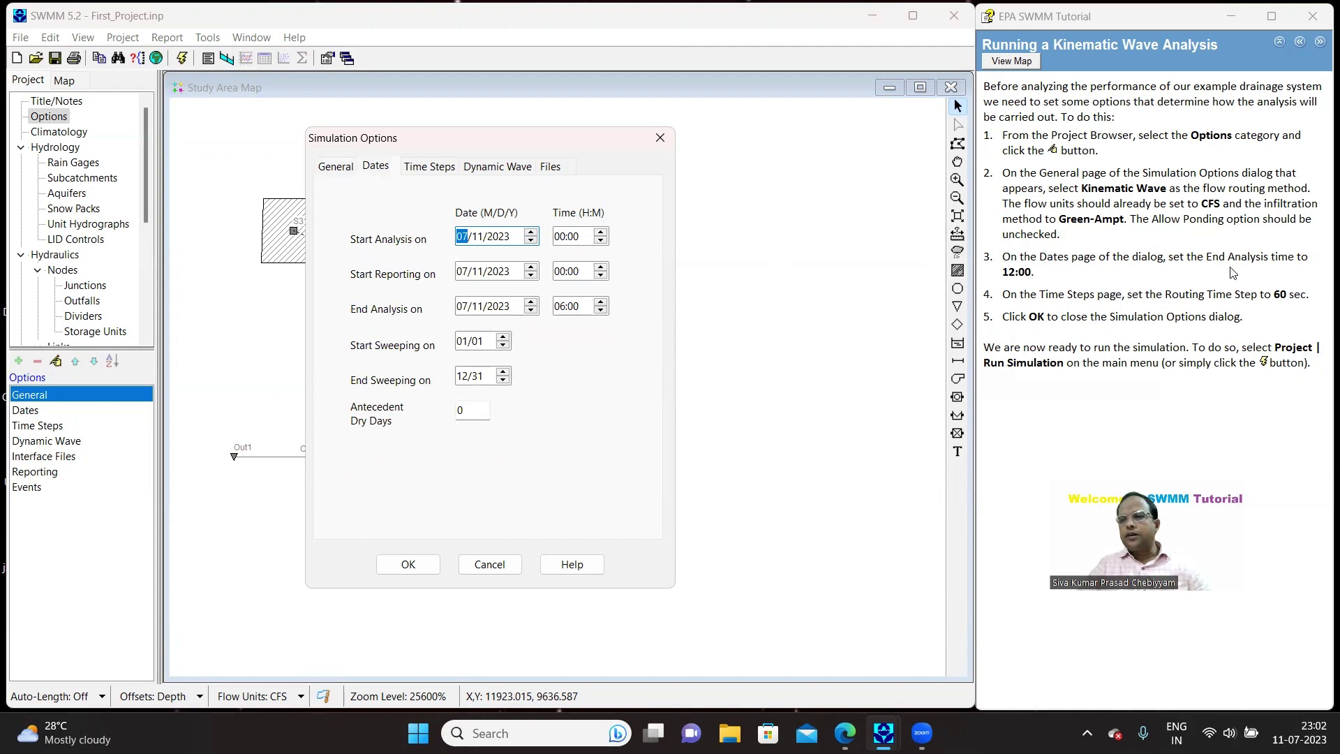
click(558, 311)
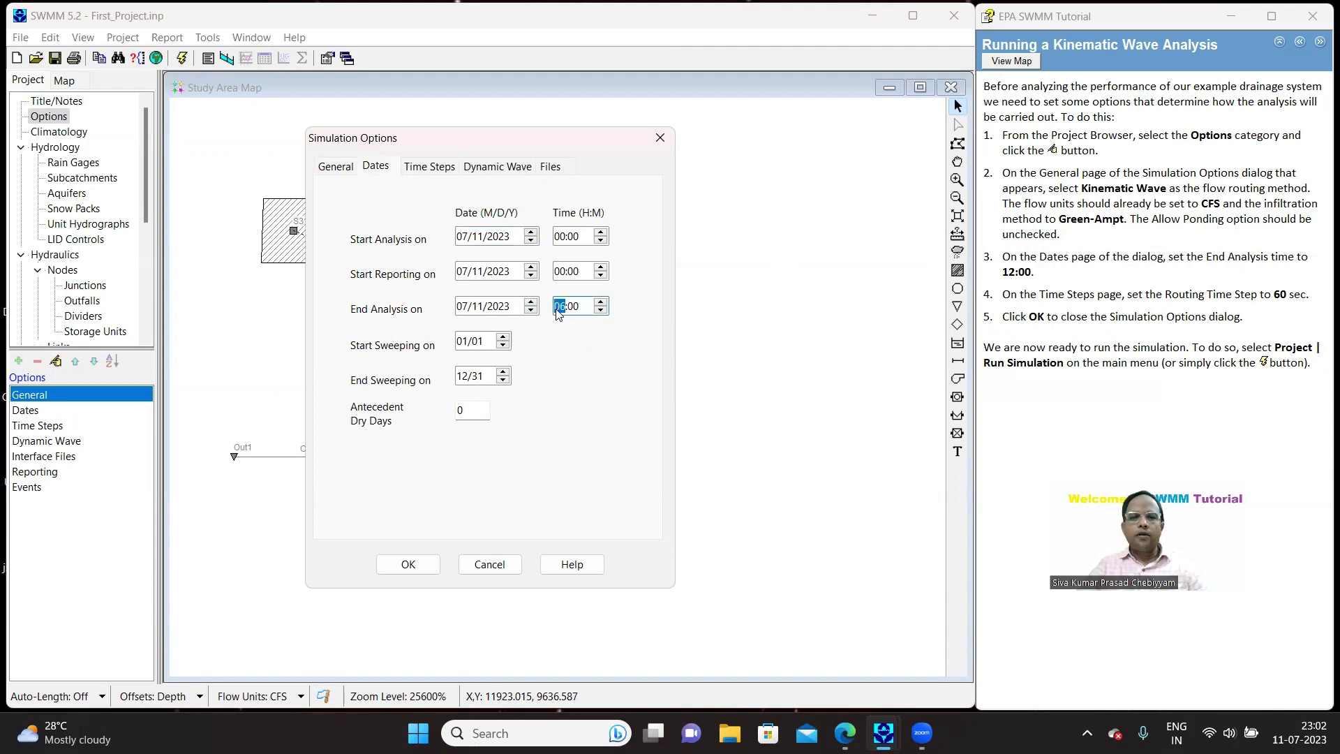
text(12)
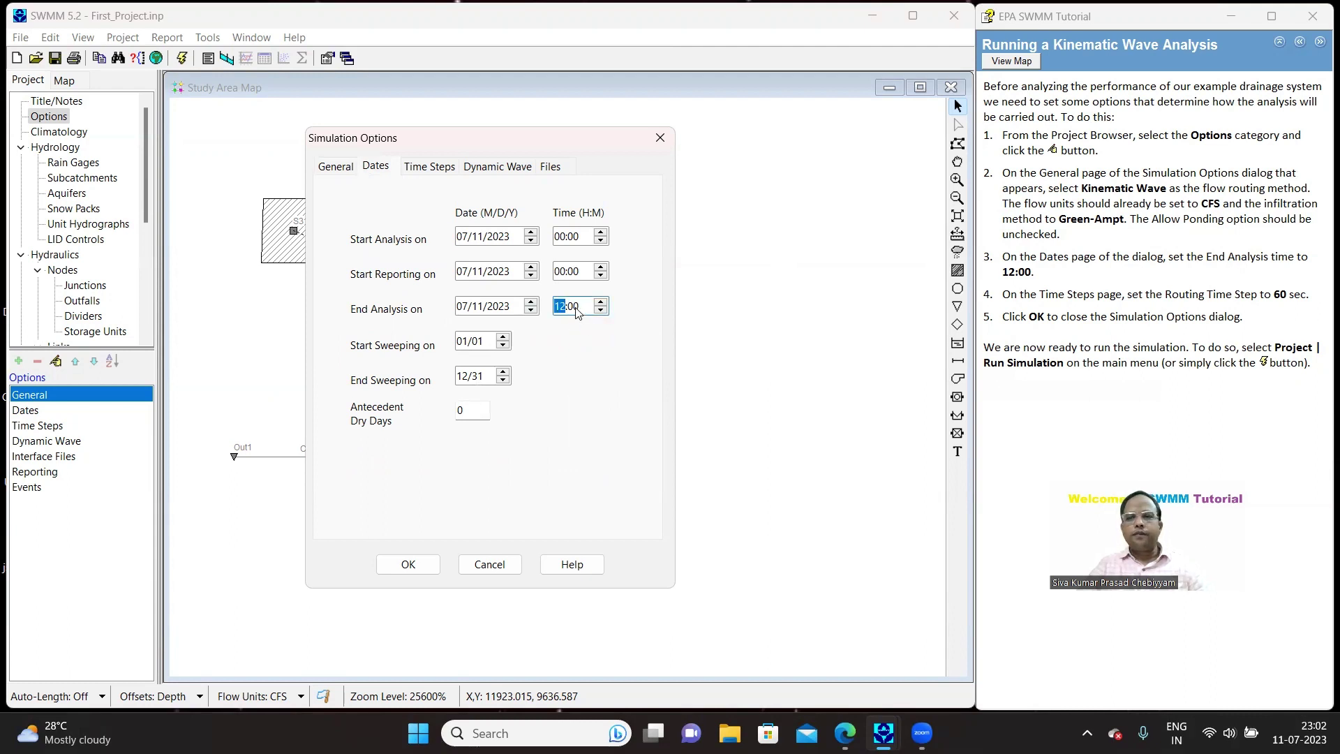
click(577, 311)
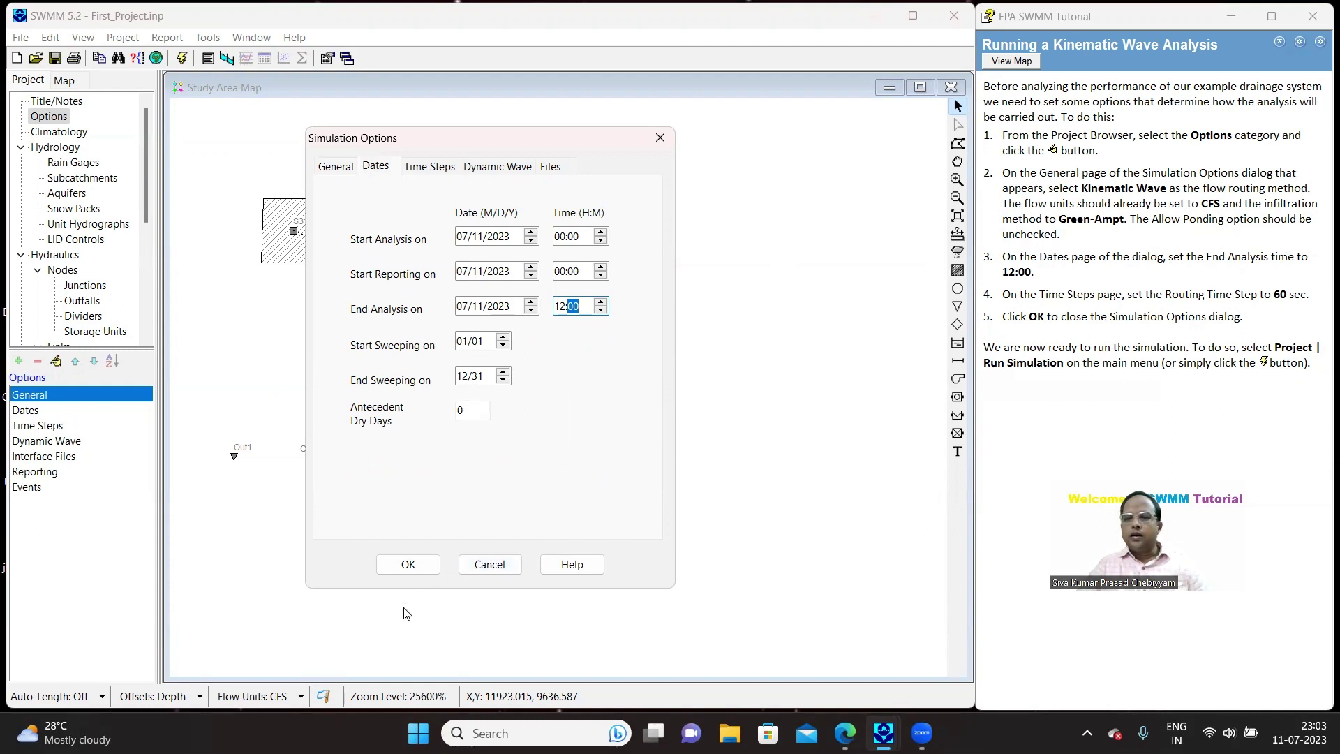
click(408, 564)
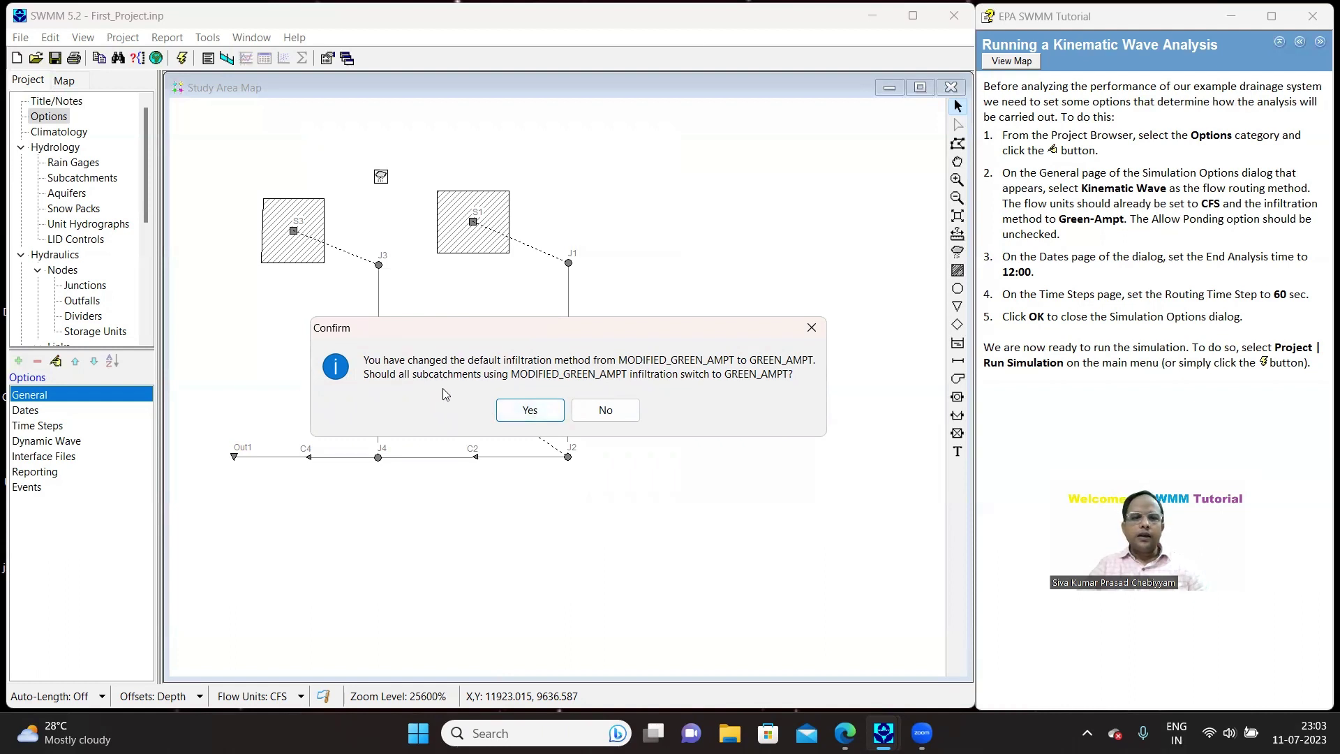
click(530, 412)
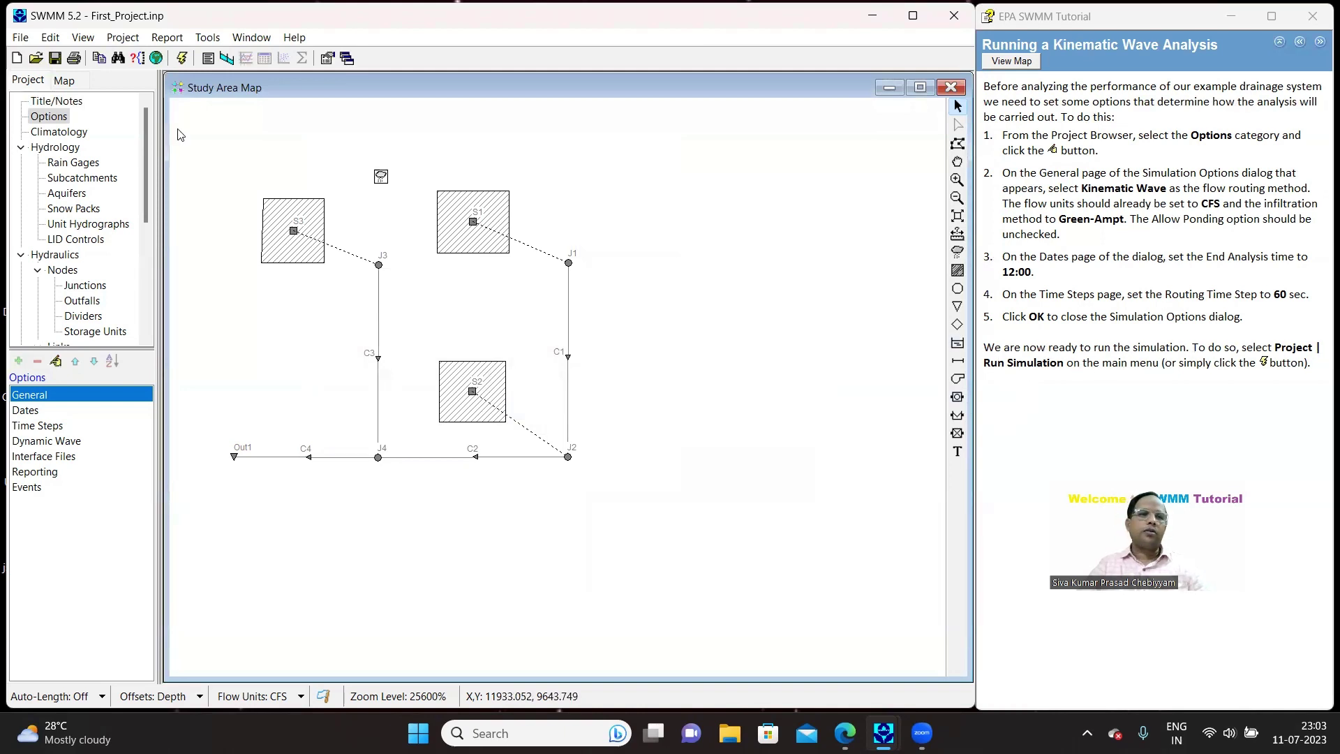
Step: Run the simulation and advance the tutorial to Viewing Analysis Results
click(120, 41)
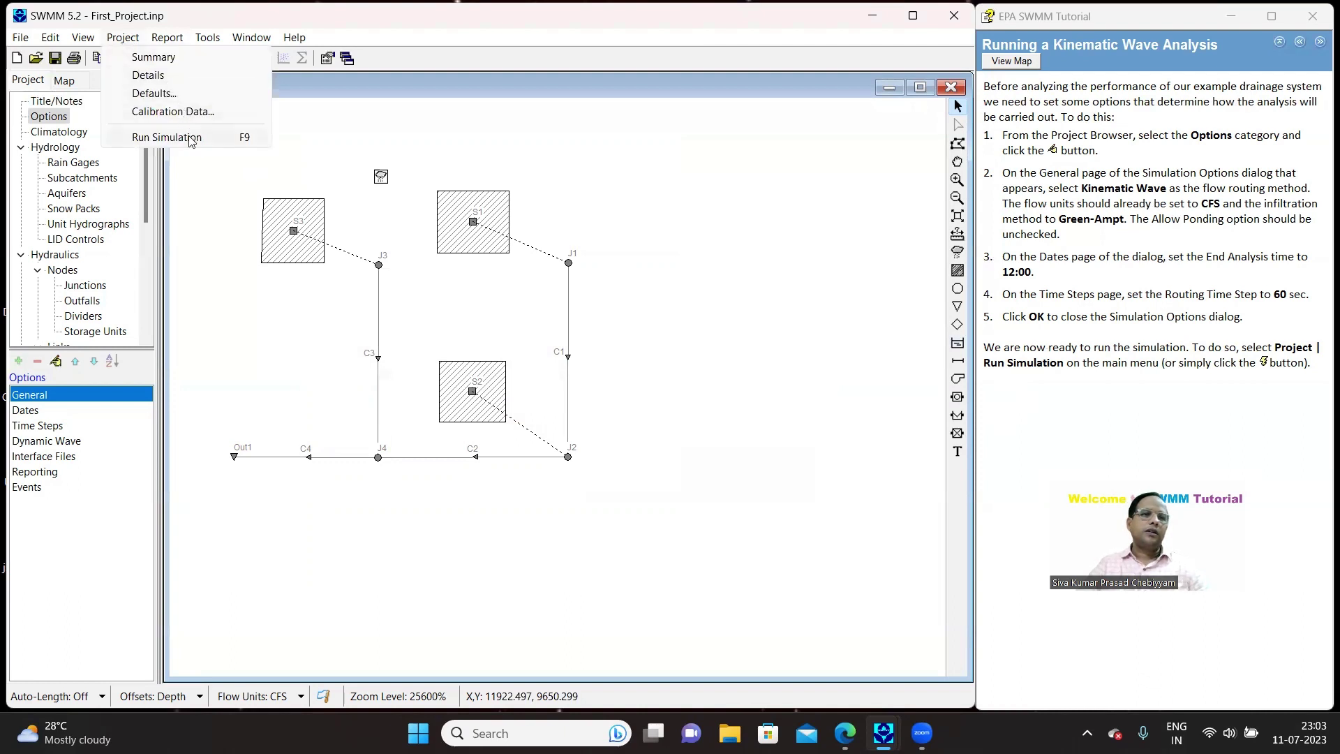
click(167, 138)
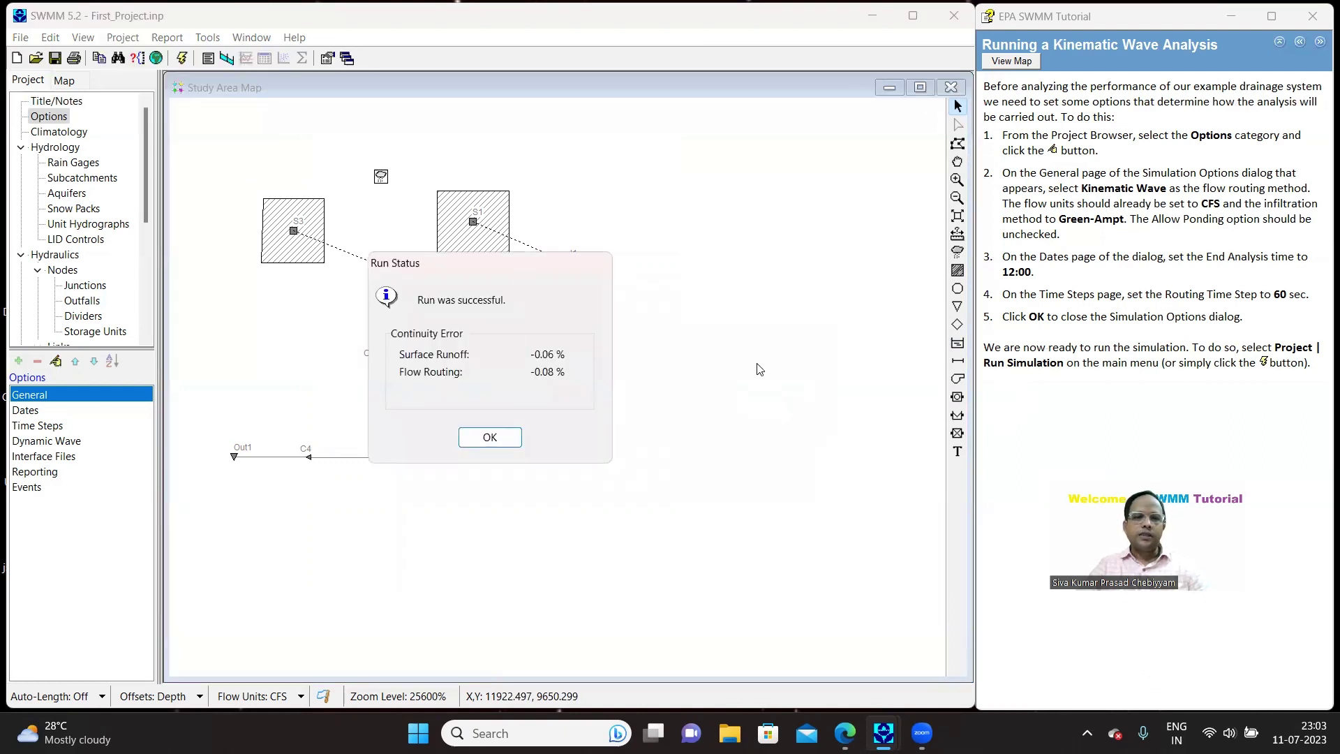
click(507, 440)
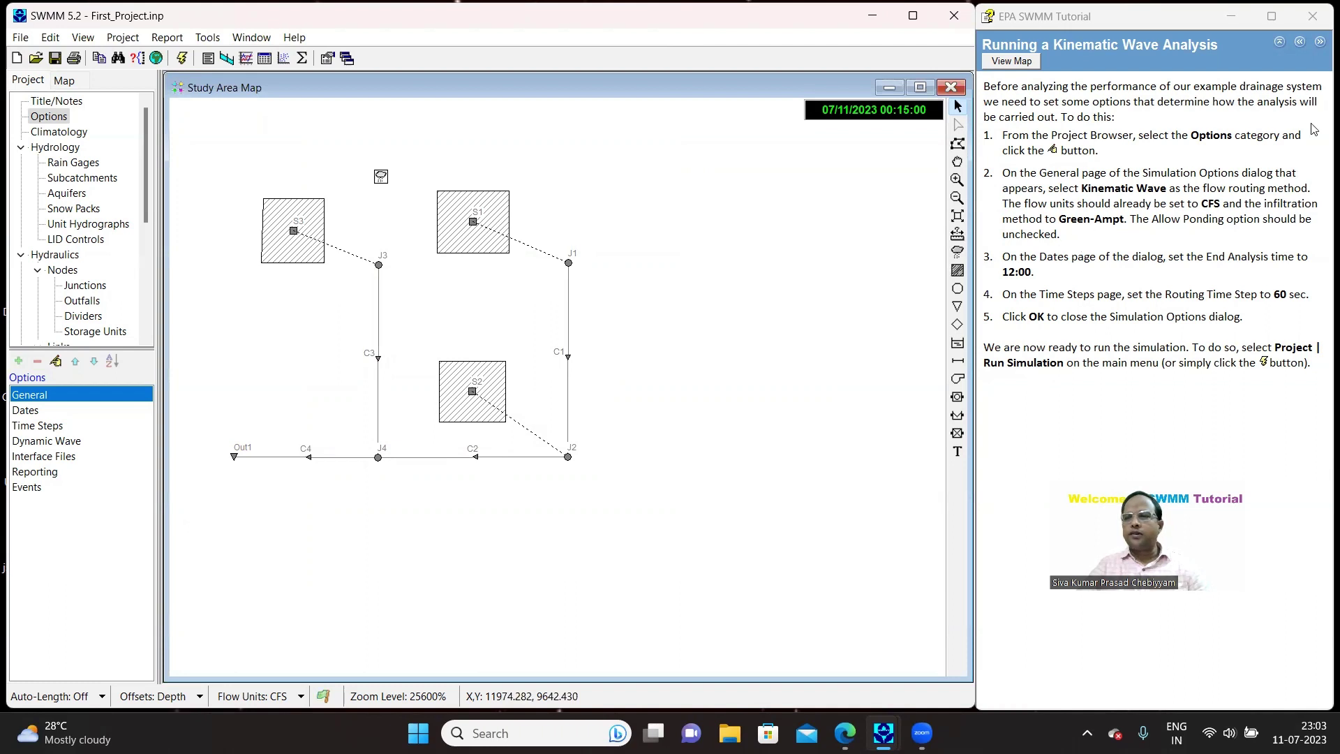
click(1320, 42)
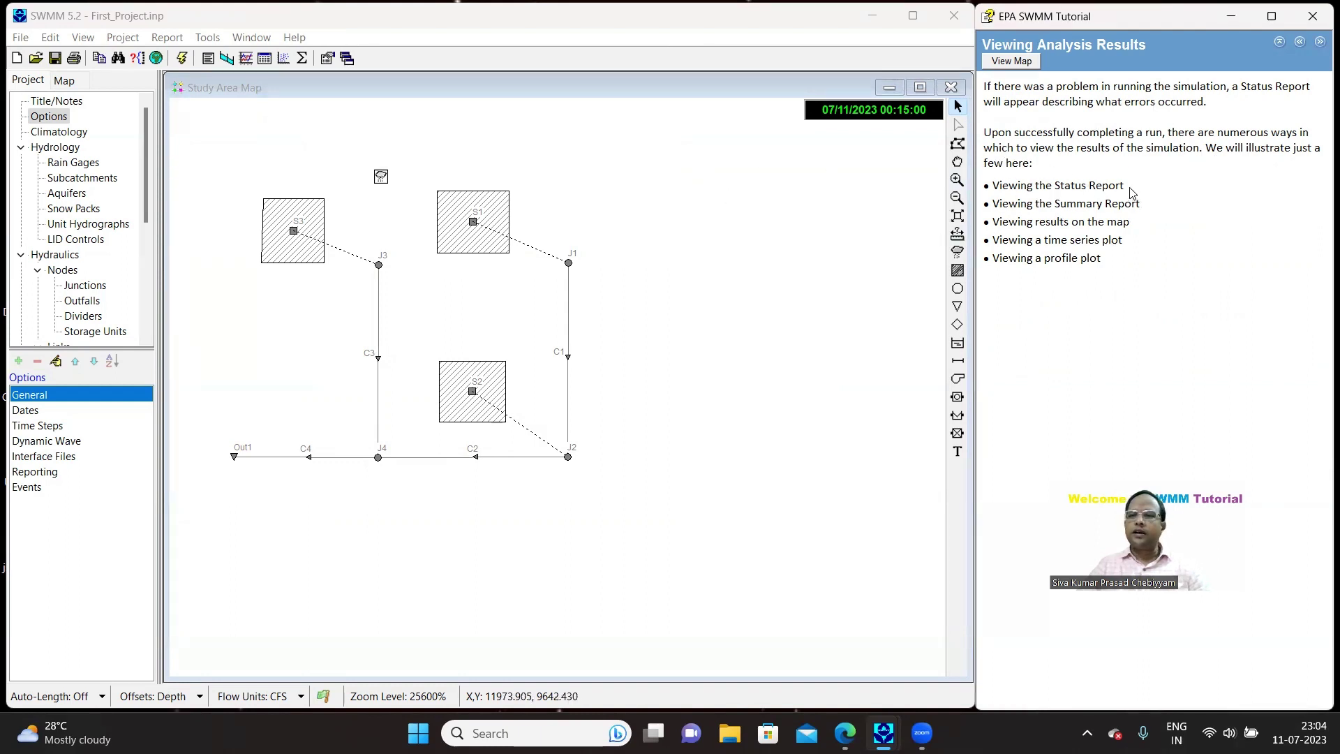
Step: Open the Status Report of the run, read it through to the end and close it
click(86, 42)
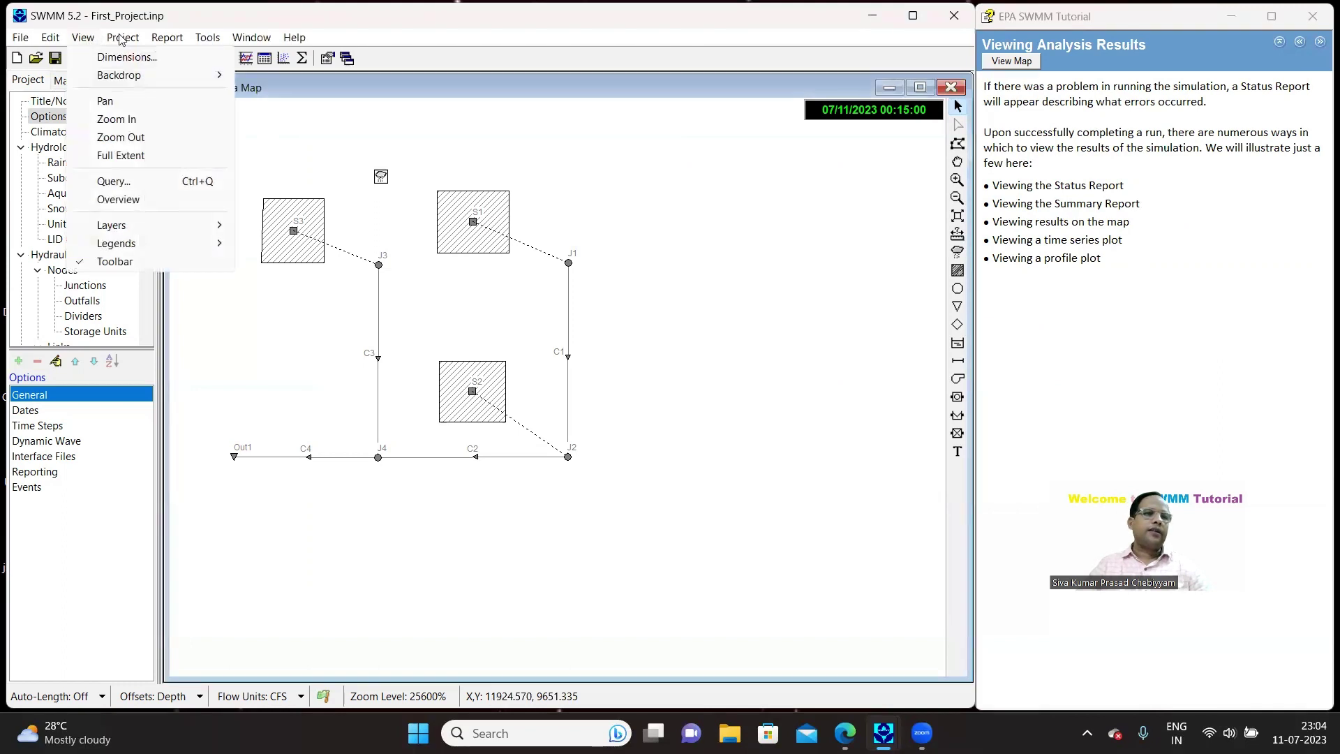
mouse_move(167, 38)
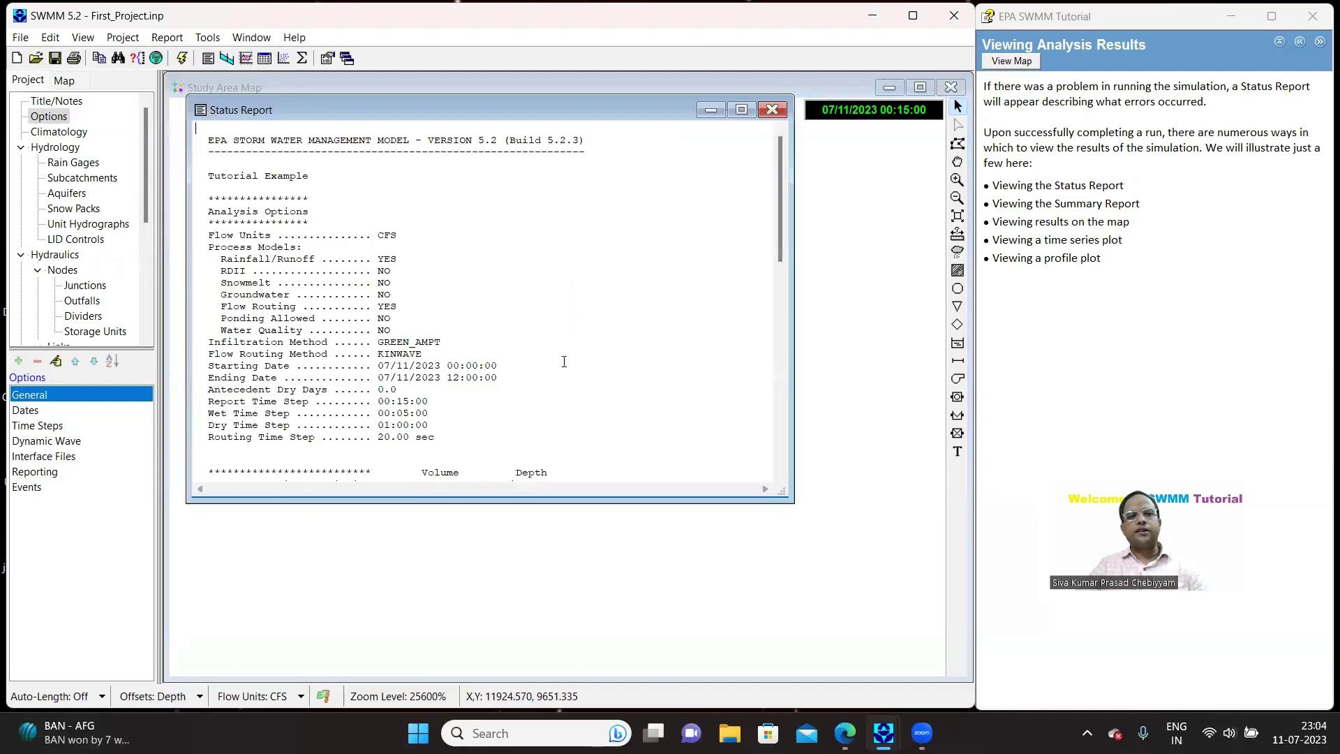
scroll(564, 361, down, 20)
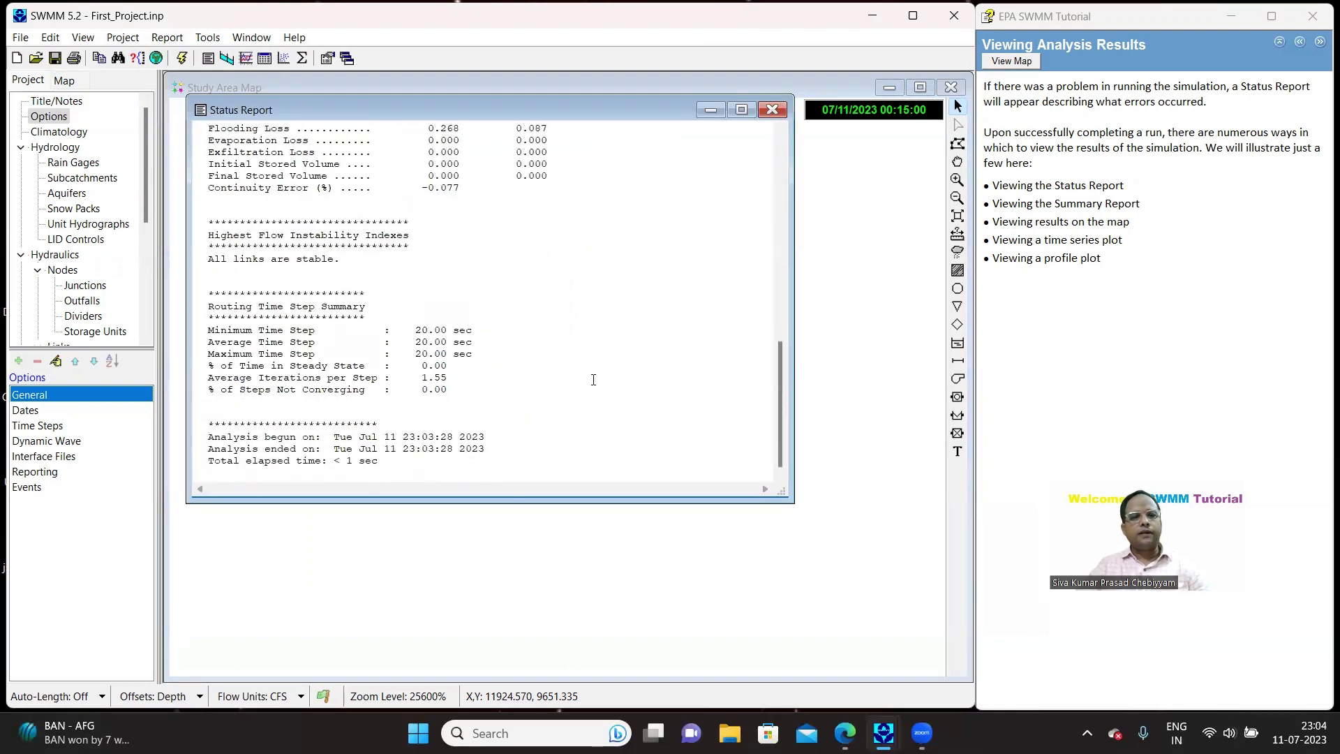
scroll(593, 379, up, 20)
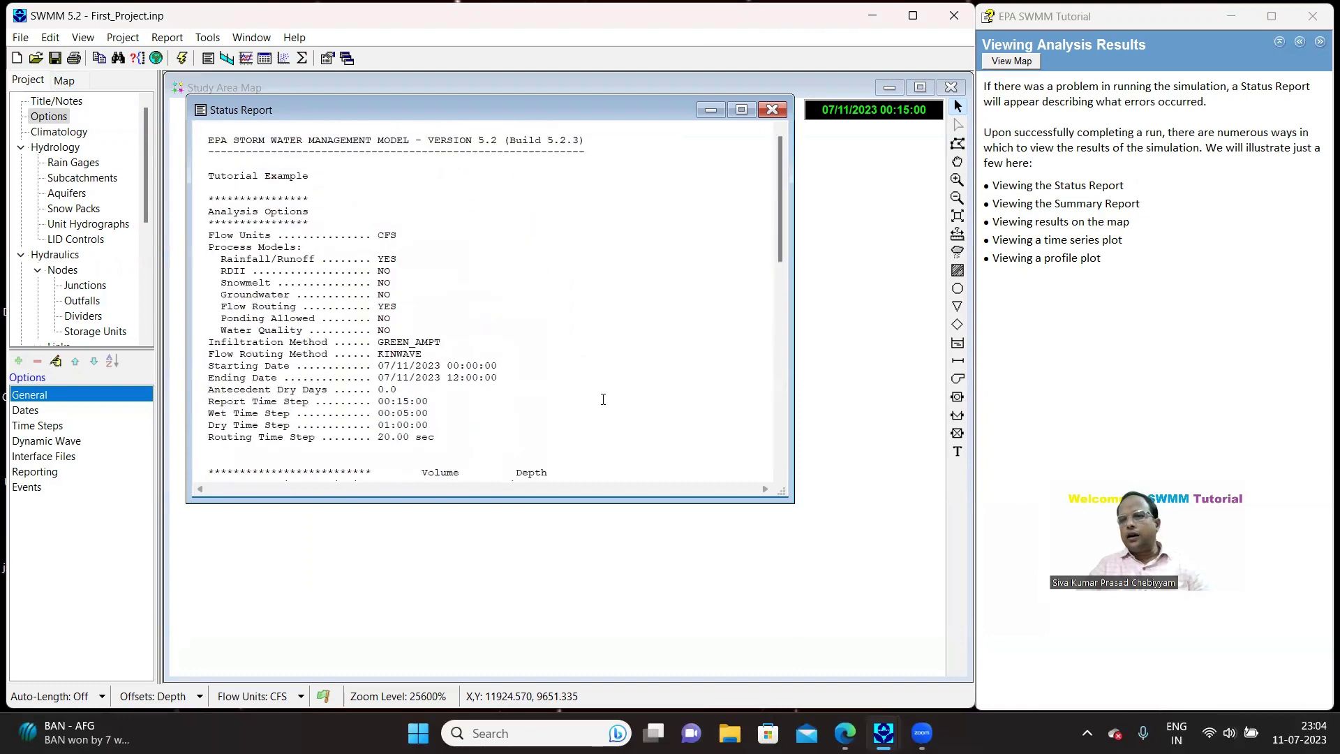
click(772, 110)
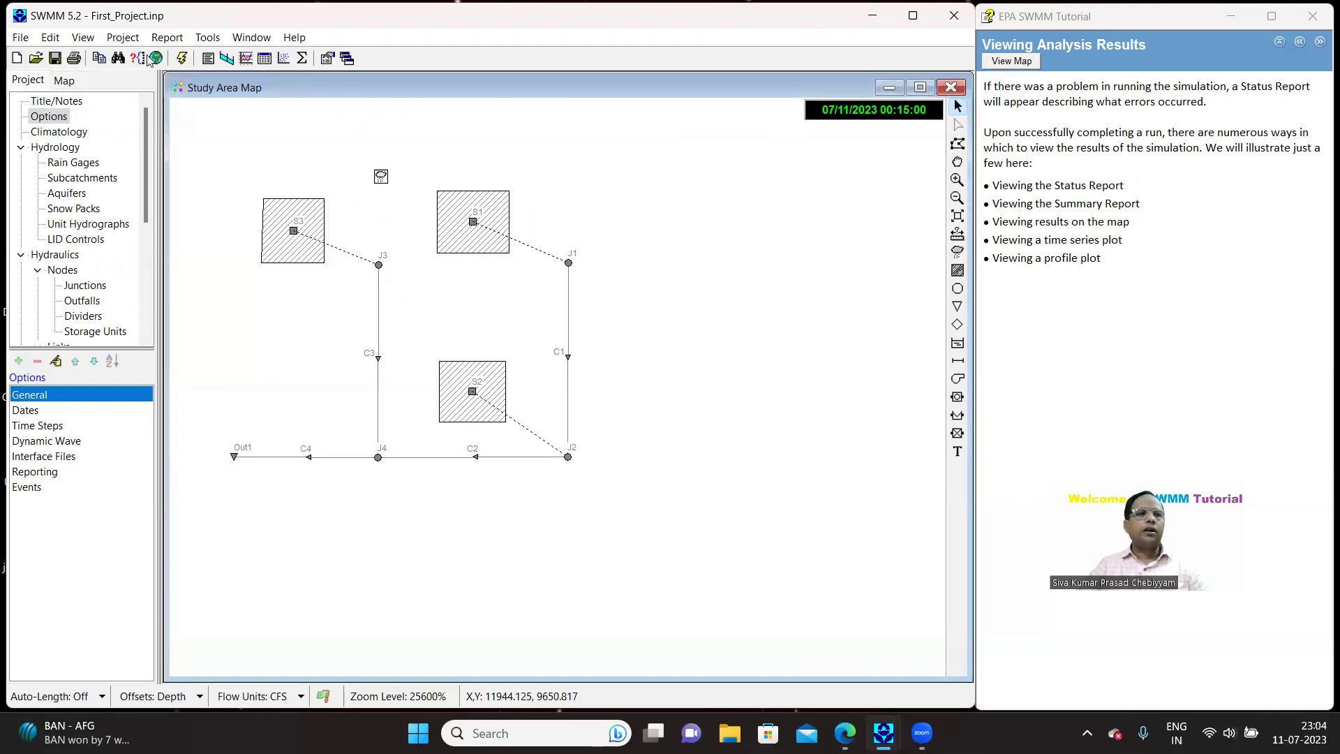
Step: Open the Summary Results, review the Subcatchment Runoff, Outfall Loading, Conduit Surcharge and Link Flow topics, and close the report
click(167, 38)
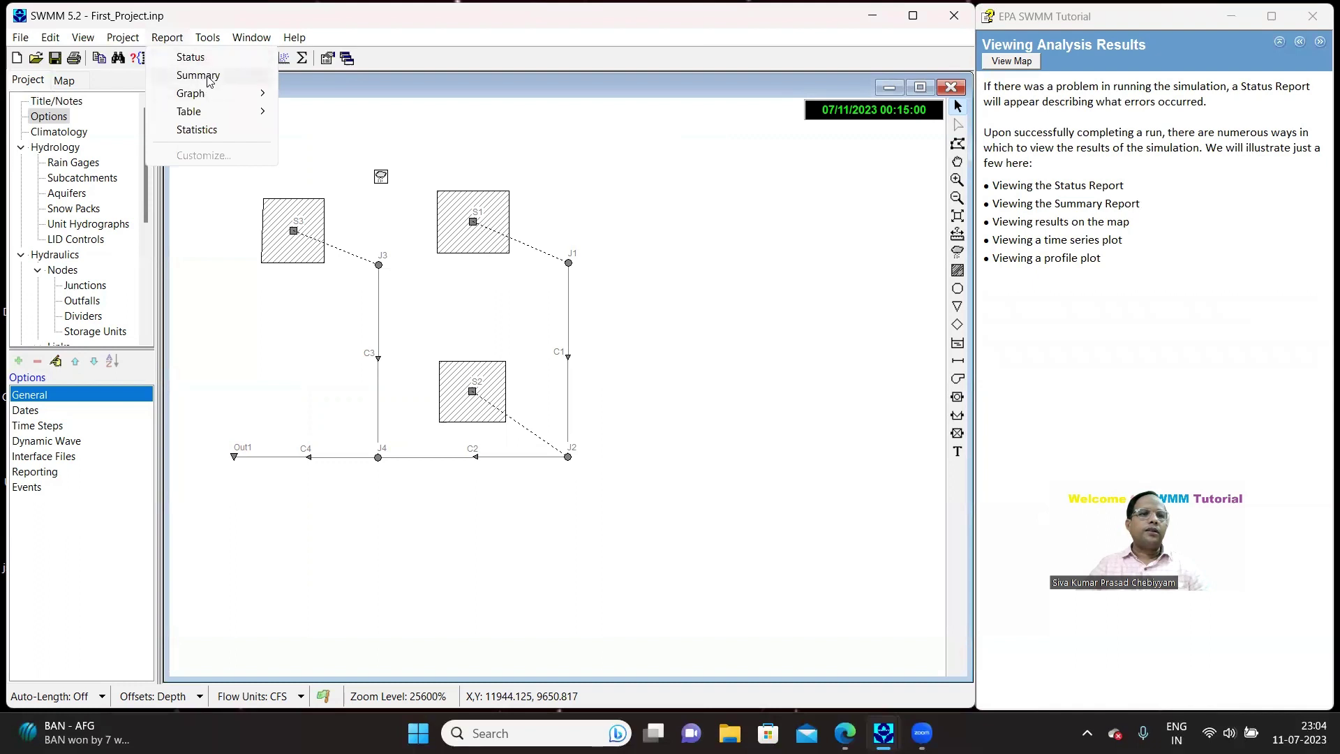
click(200, 75)
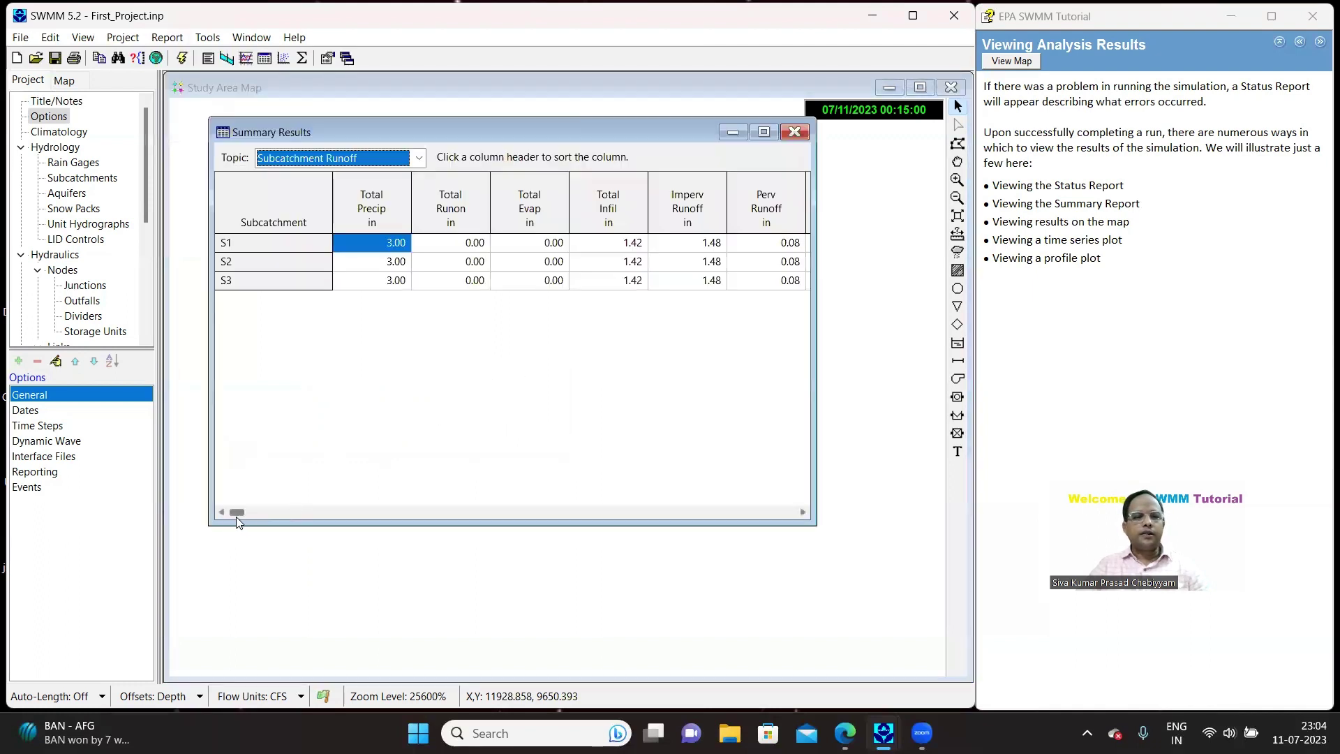
drag(236, 515, 351, 512)
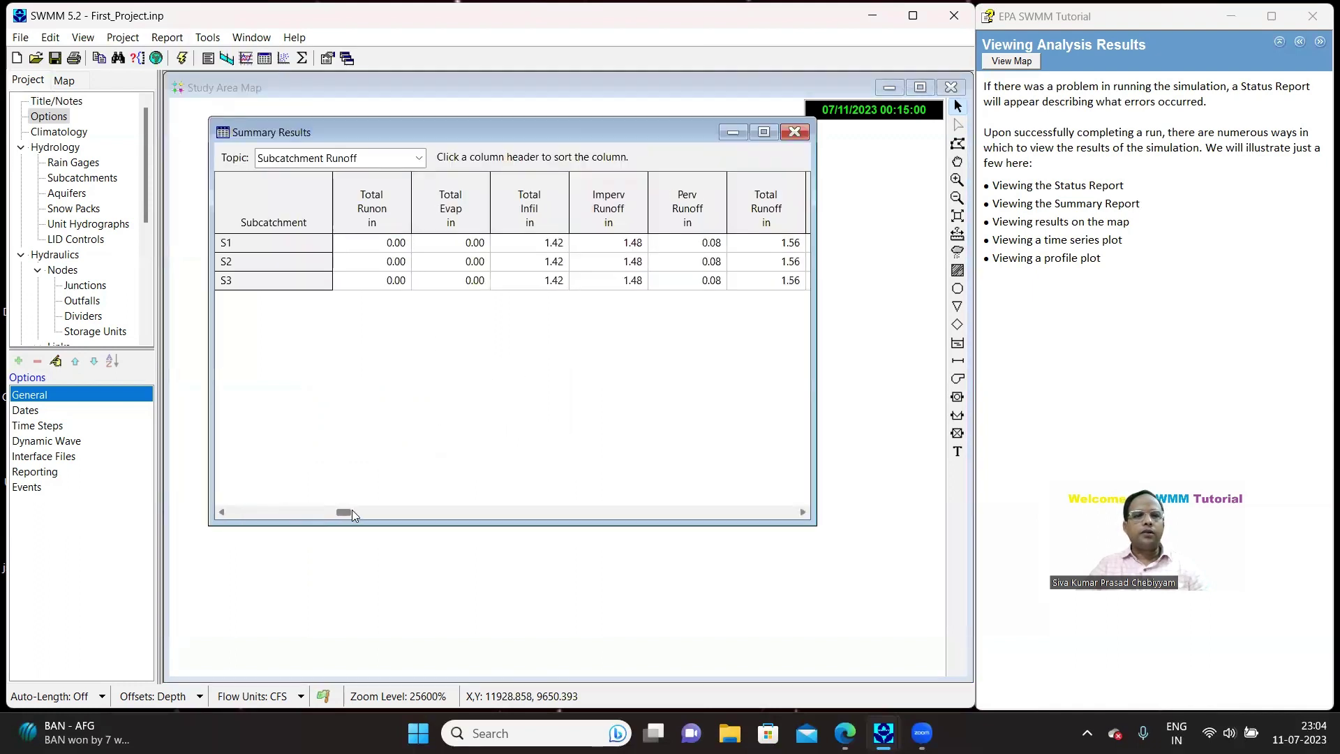
click(412, 159)
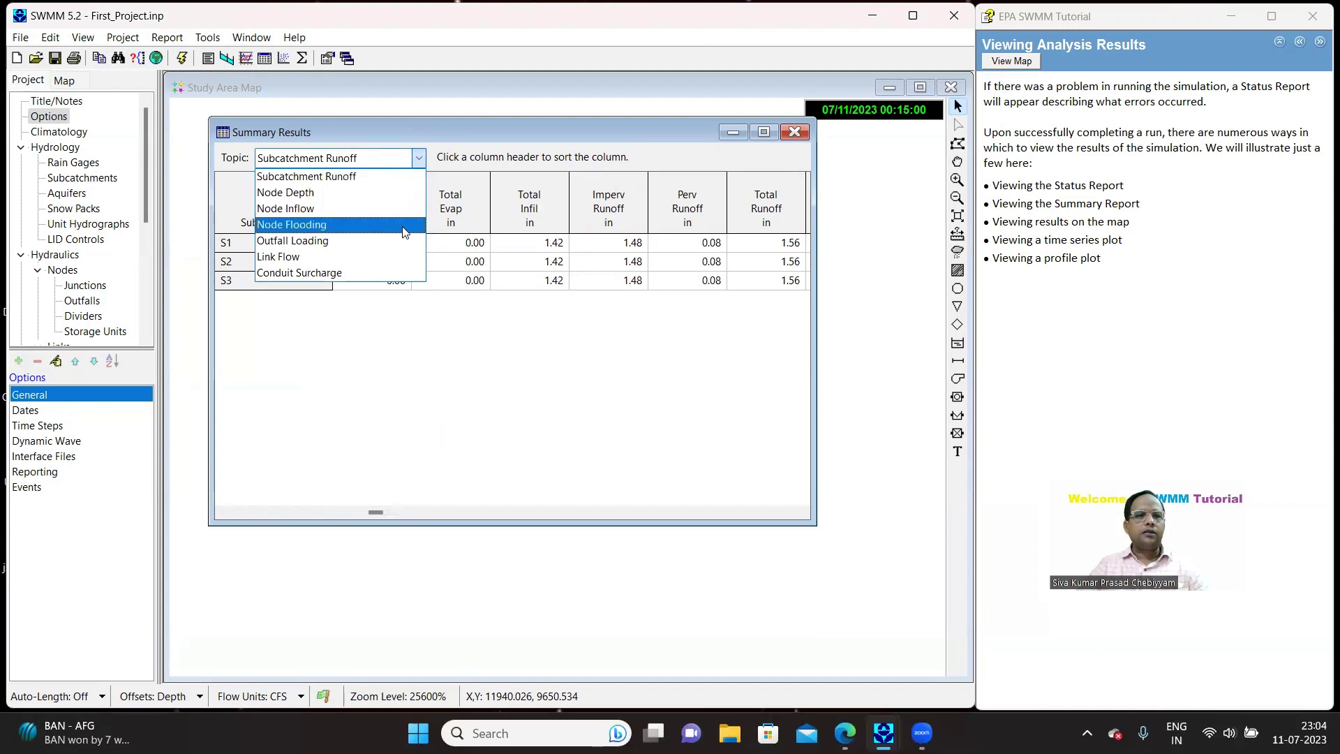
click(397, 240)
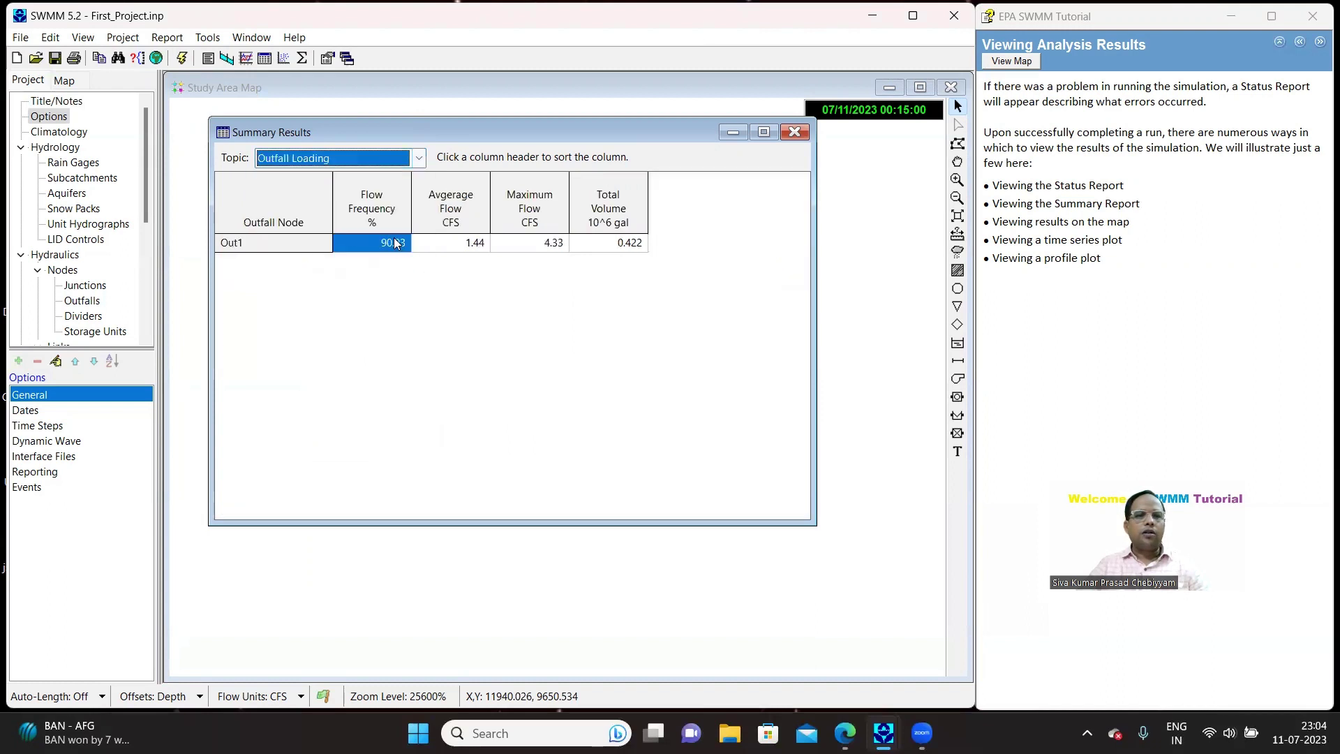
click(420, 160)
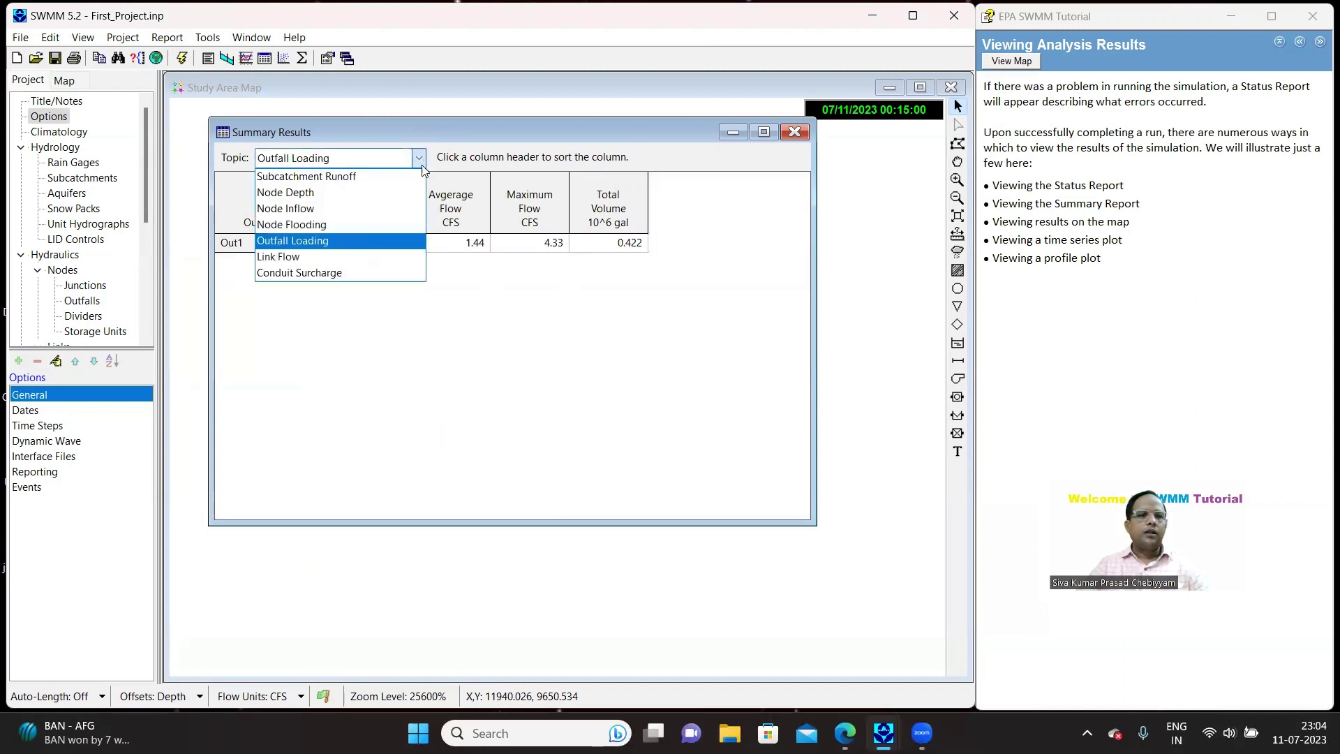
click(388, 272)
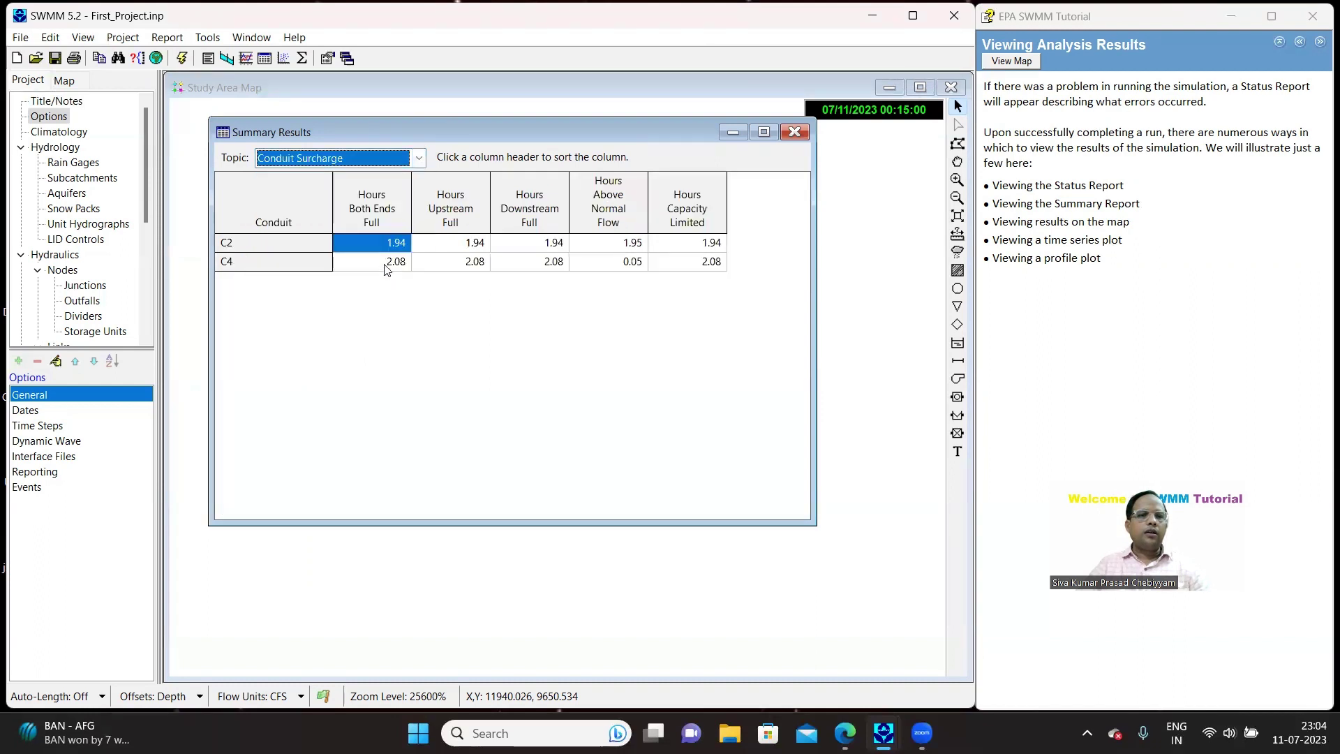
click(419, 159)
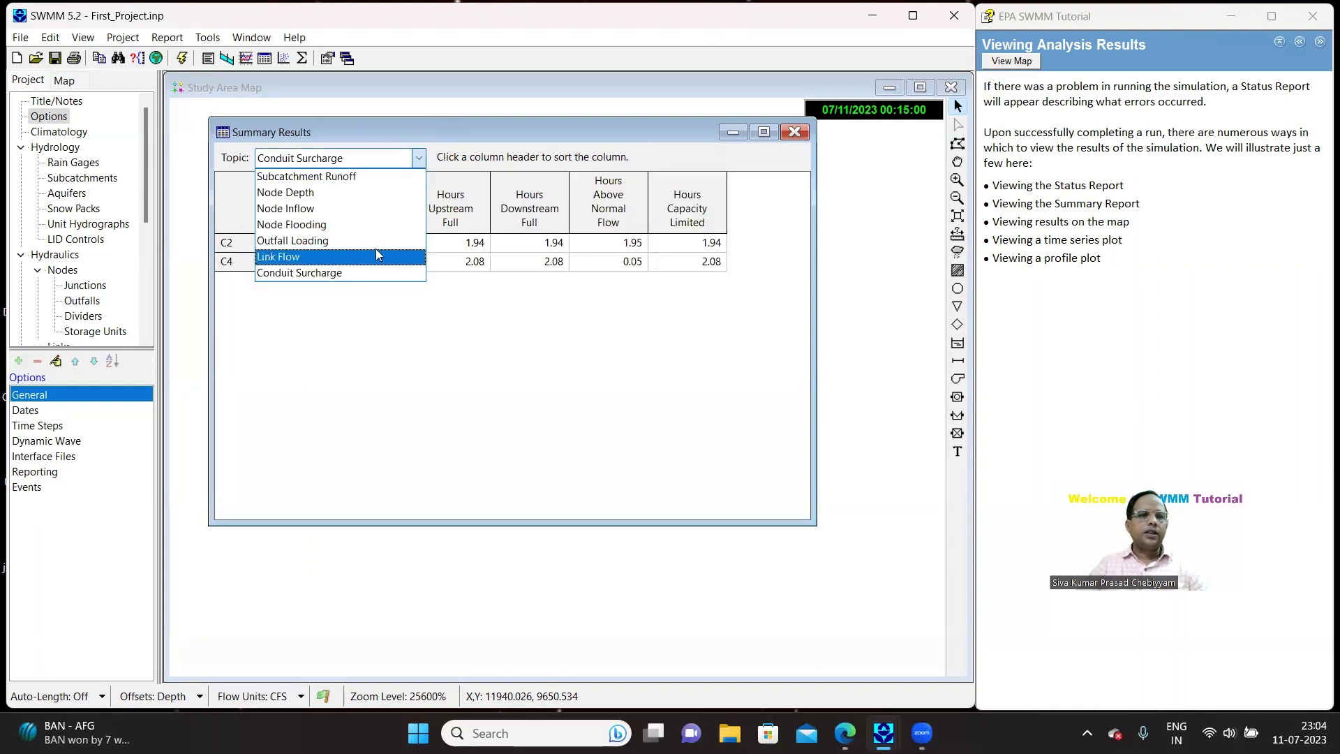
click(376, 251)
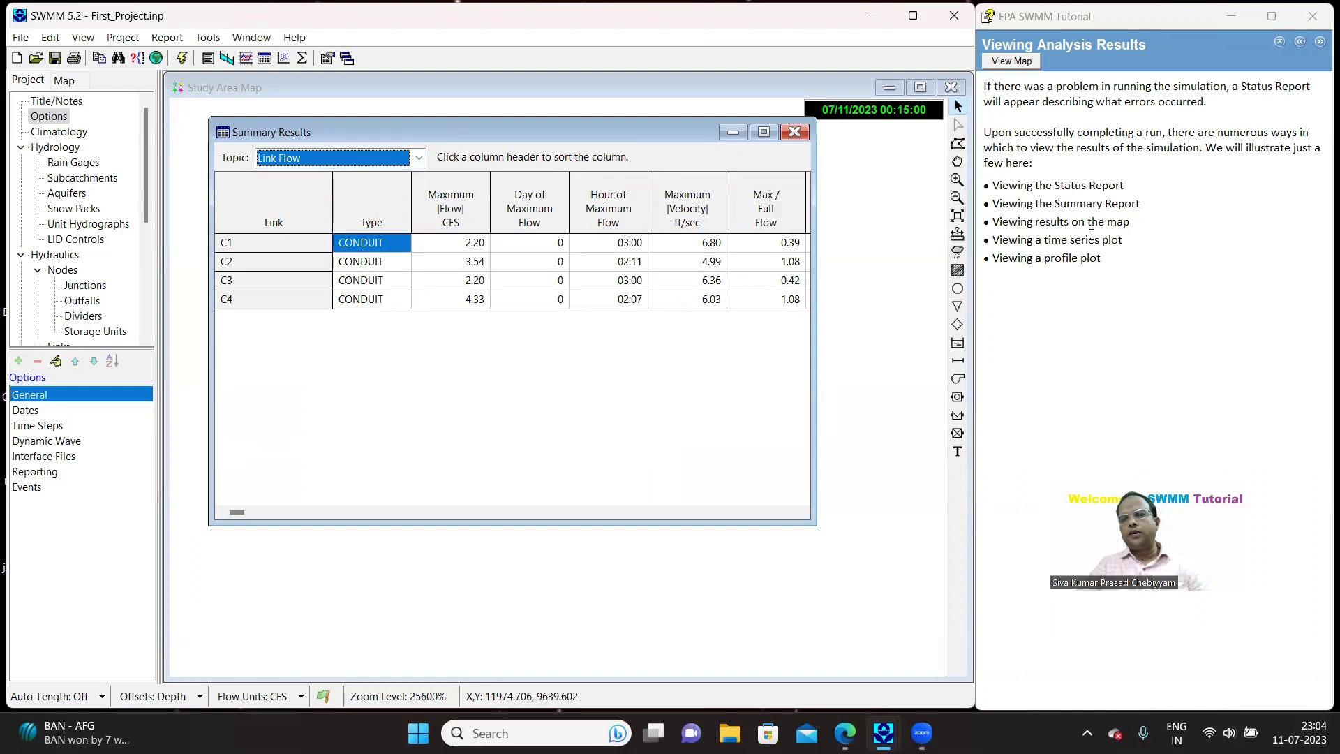
click(796, 133)
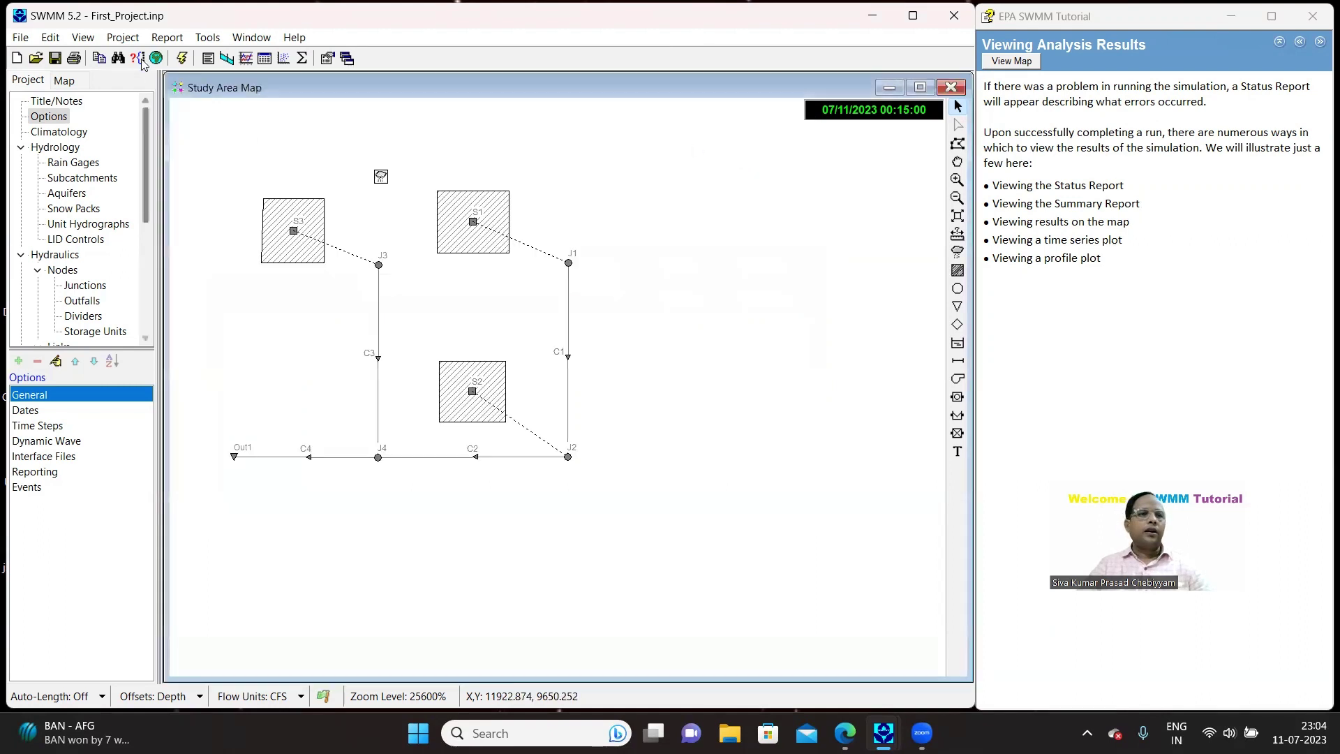
click(171, 43)
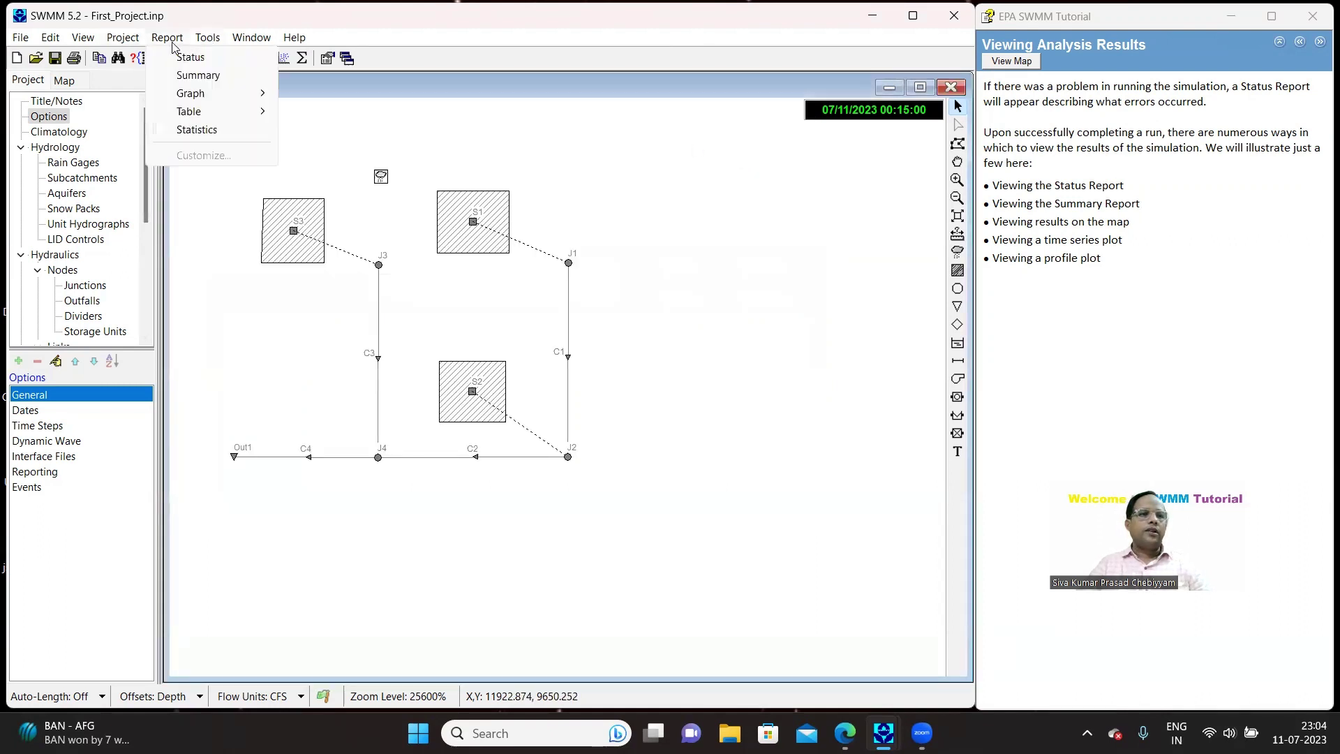
mouse_move(204, 103)
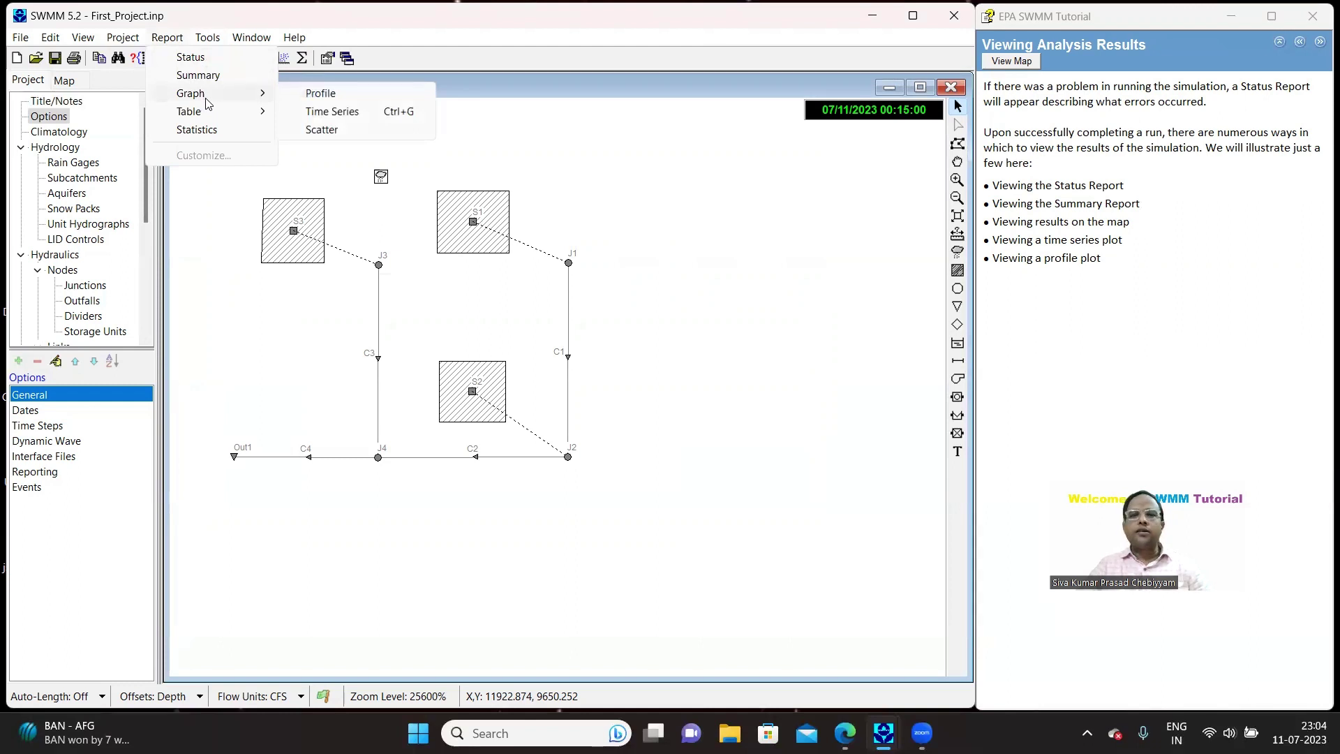
Step: Set the study area map themes to Area for the subcatchments and Max Lat Flow for the nodes
click(67, 81)
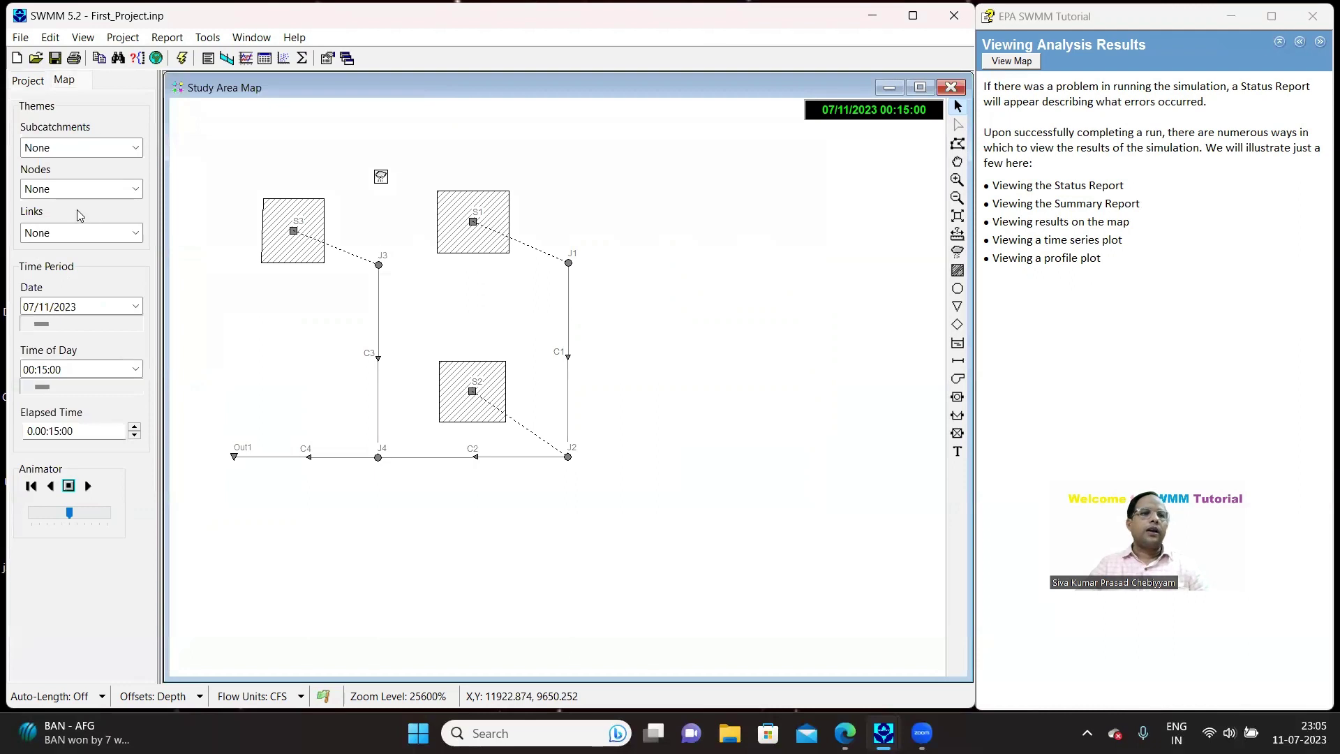
click(96, 147)
scroll(95, 148, up, 2)
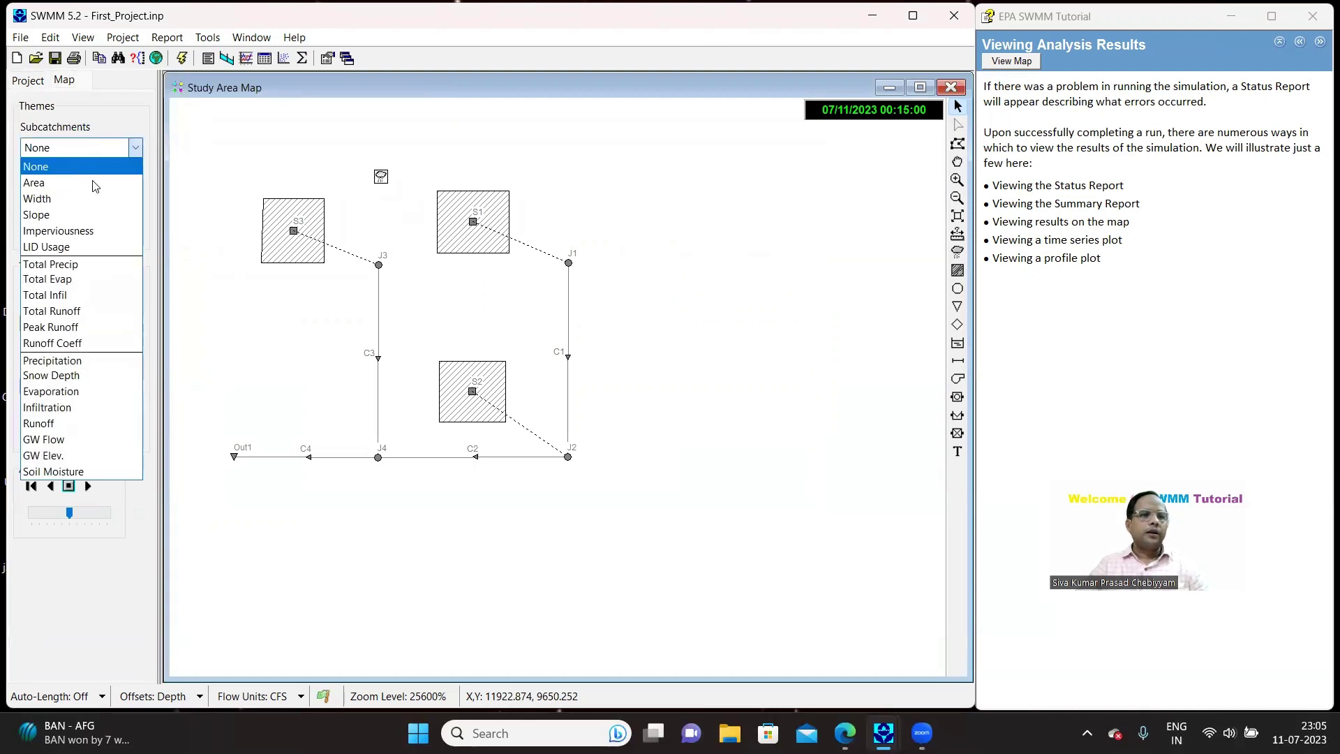
click(98, 179)
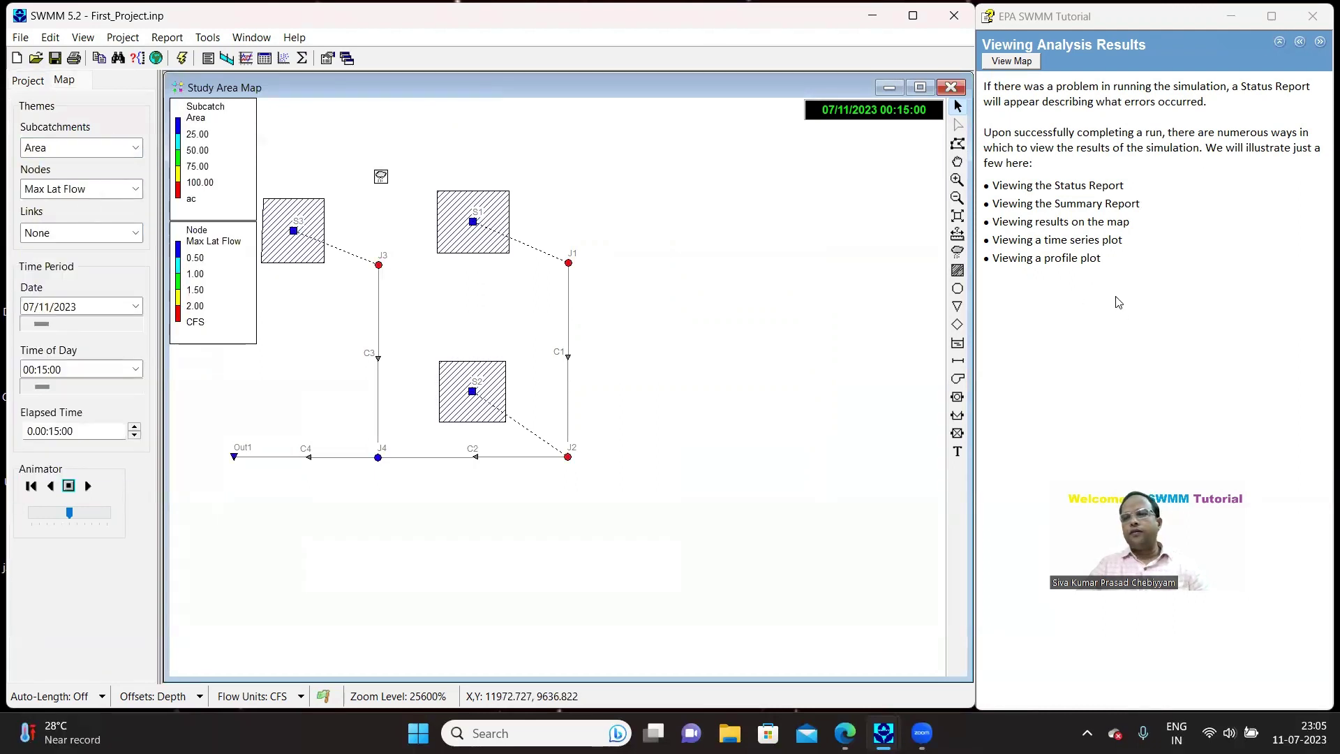